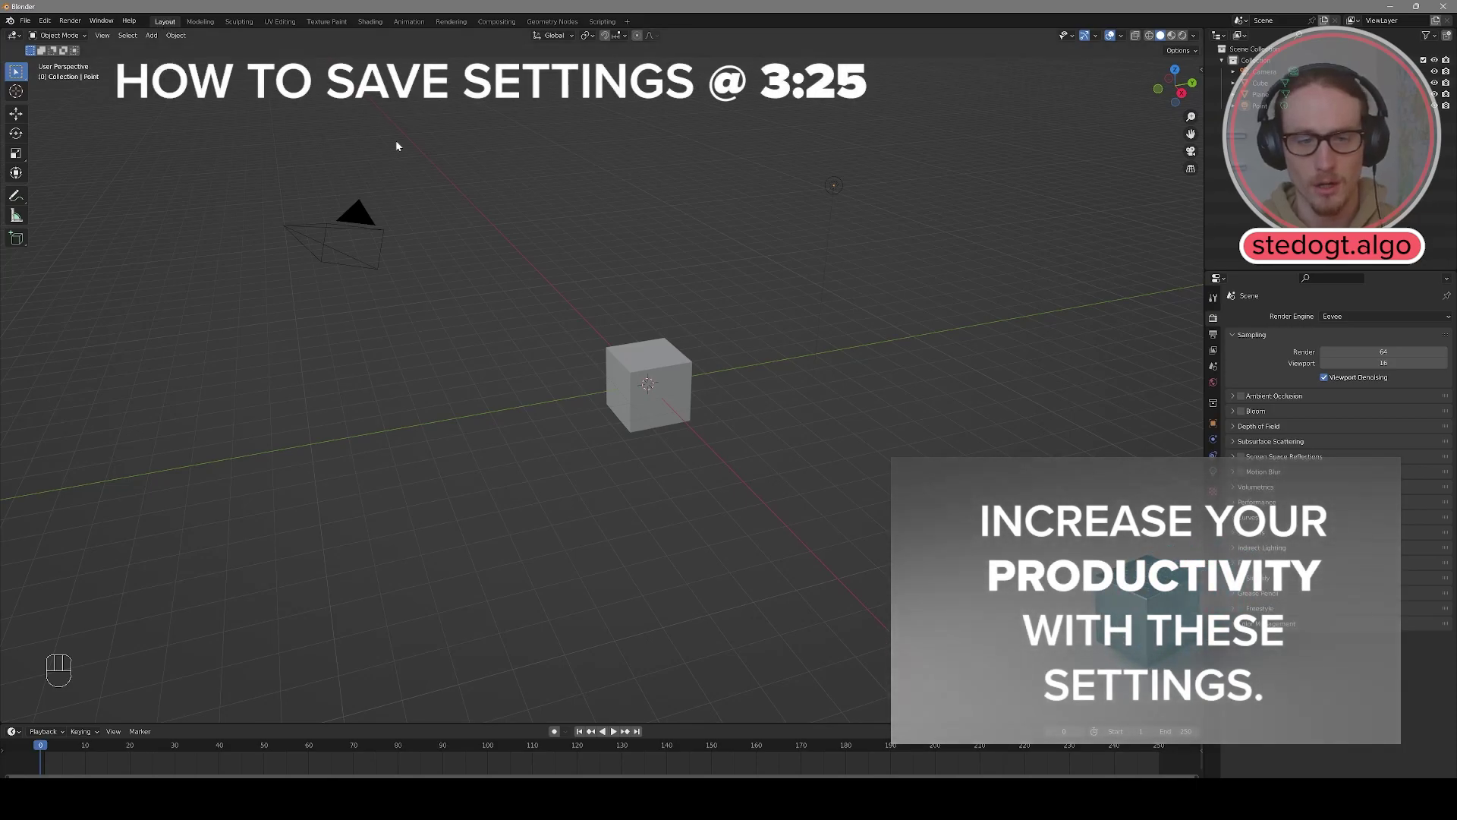
Step: Check the render settings, keeping Eevee as the render engine
left_click(833, 185)
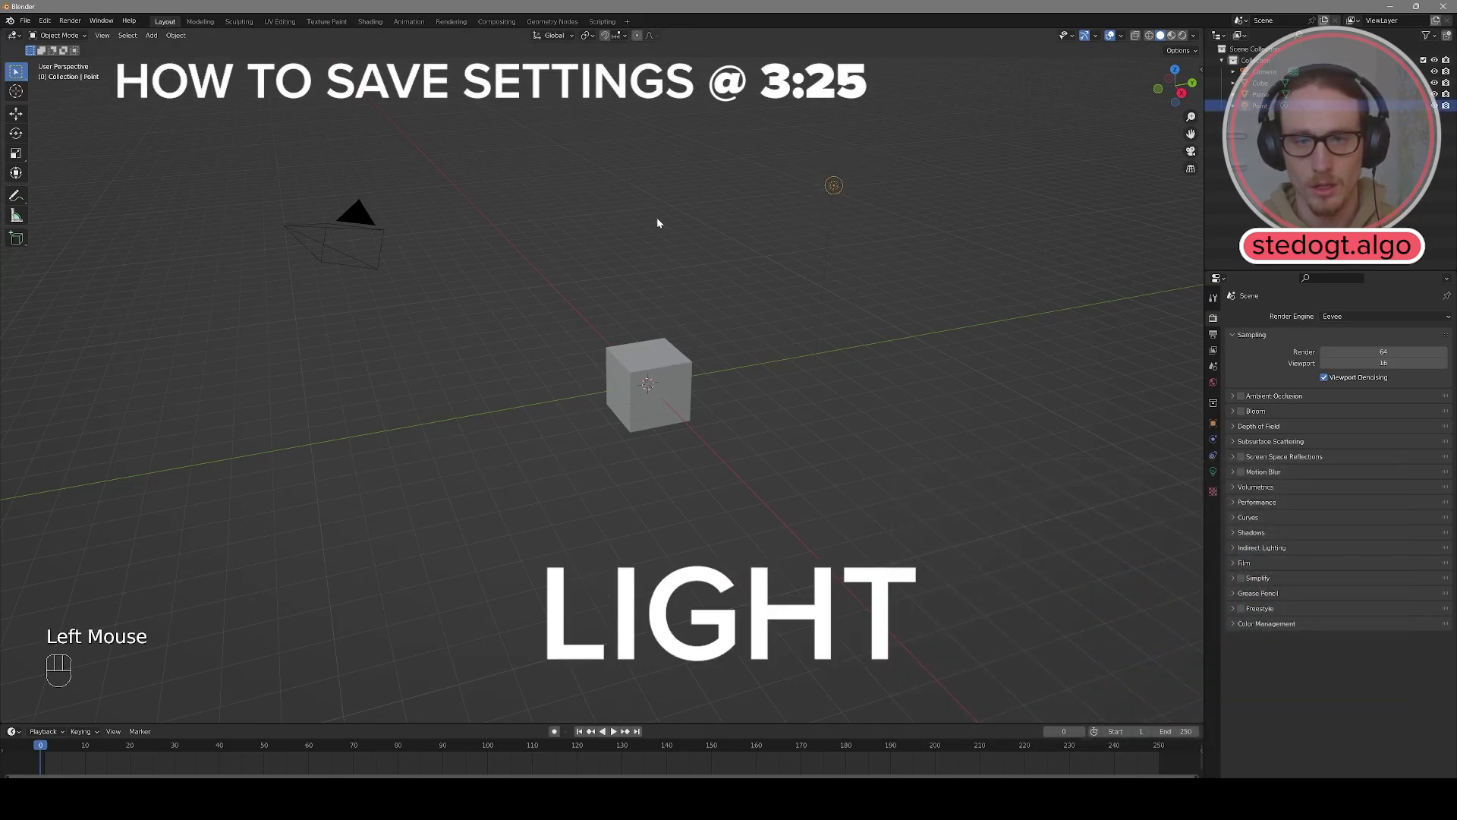
left_click_drag(409, 144, 285, 317)
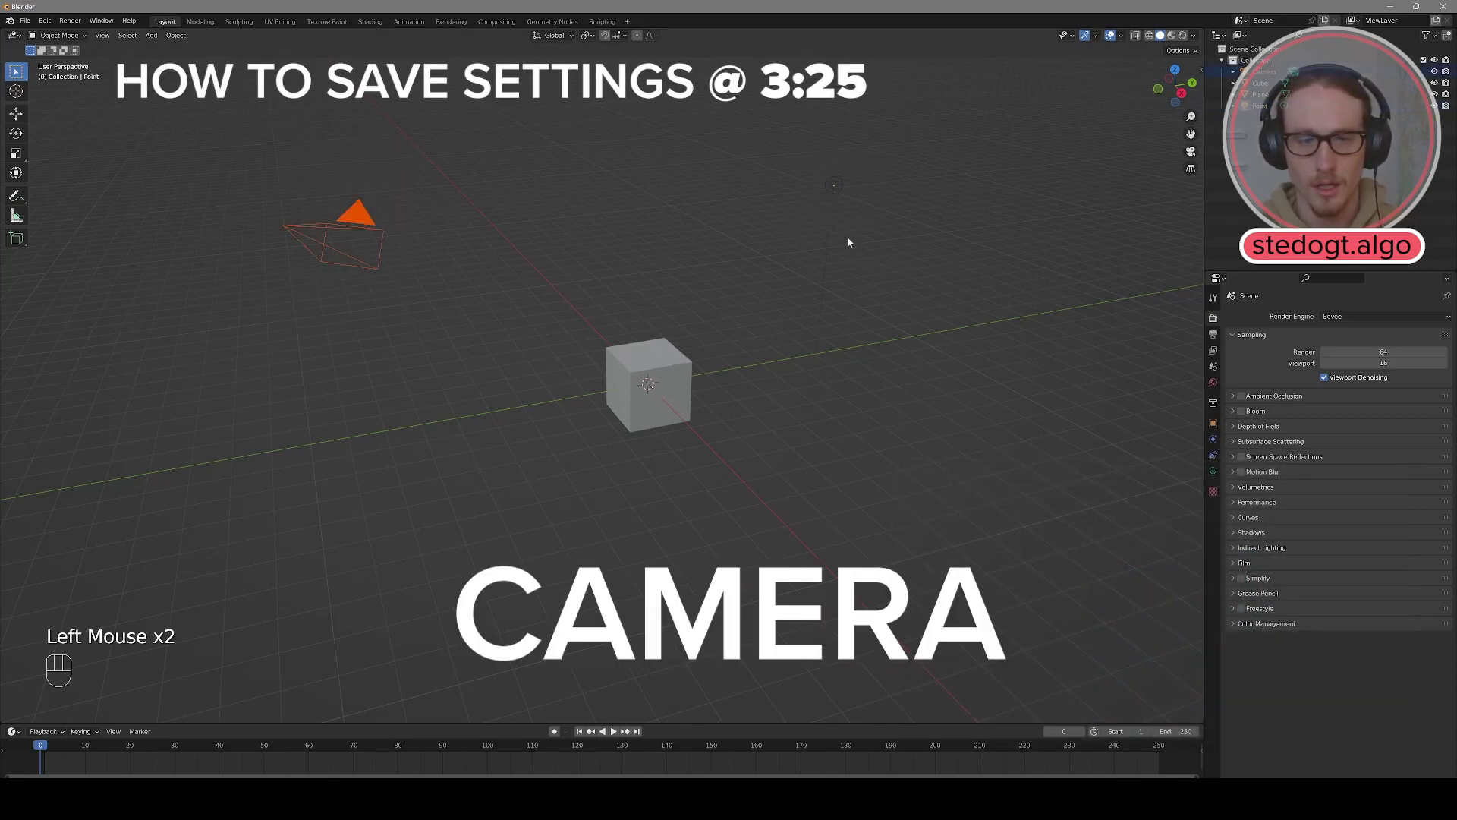
left_click(1213, 299)
left_click(1214, 298)
left_click(1213, 318)
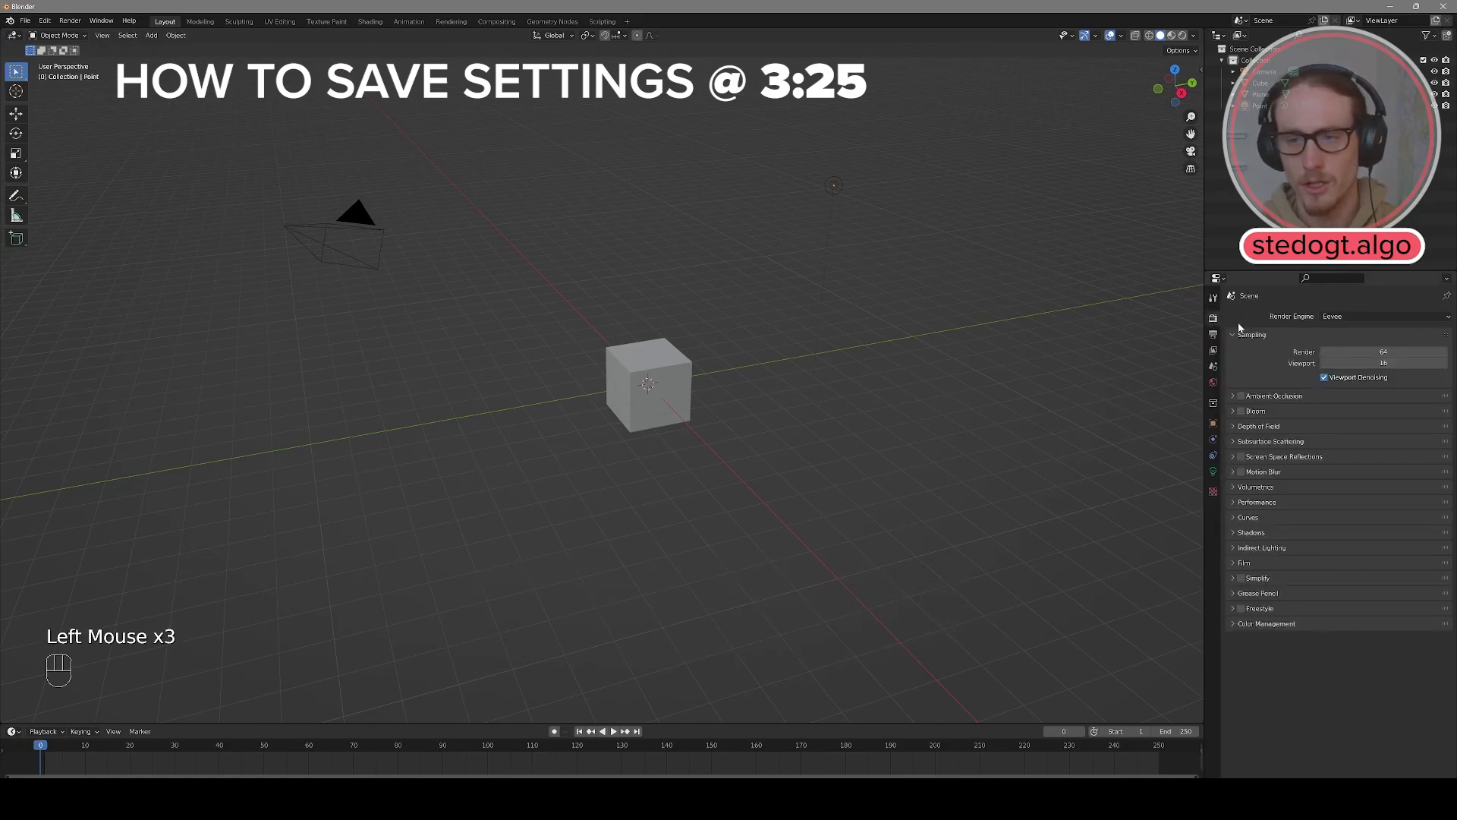
left_click(1351, 317)
left_click(1308, 302)
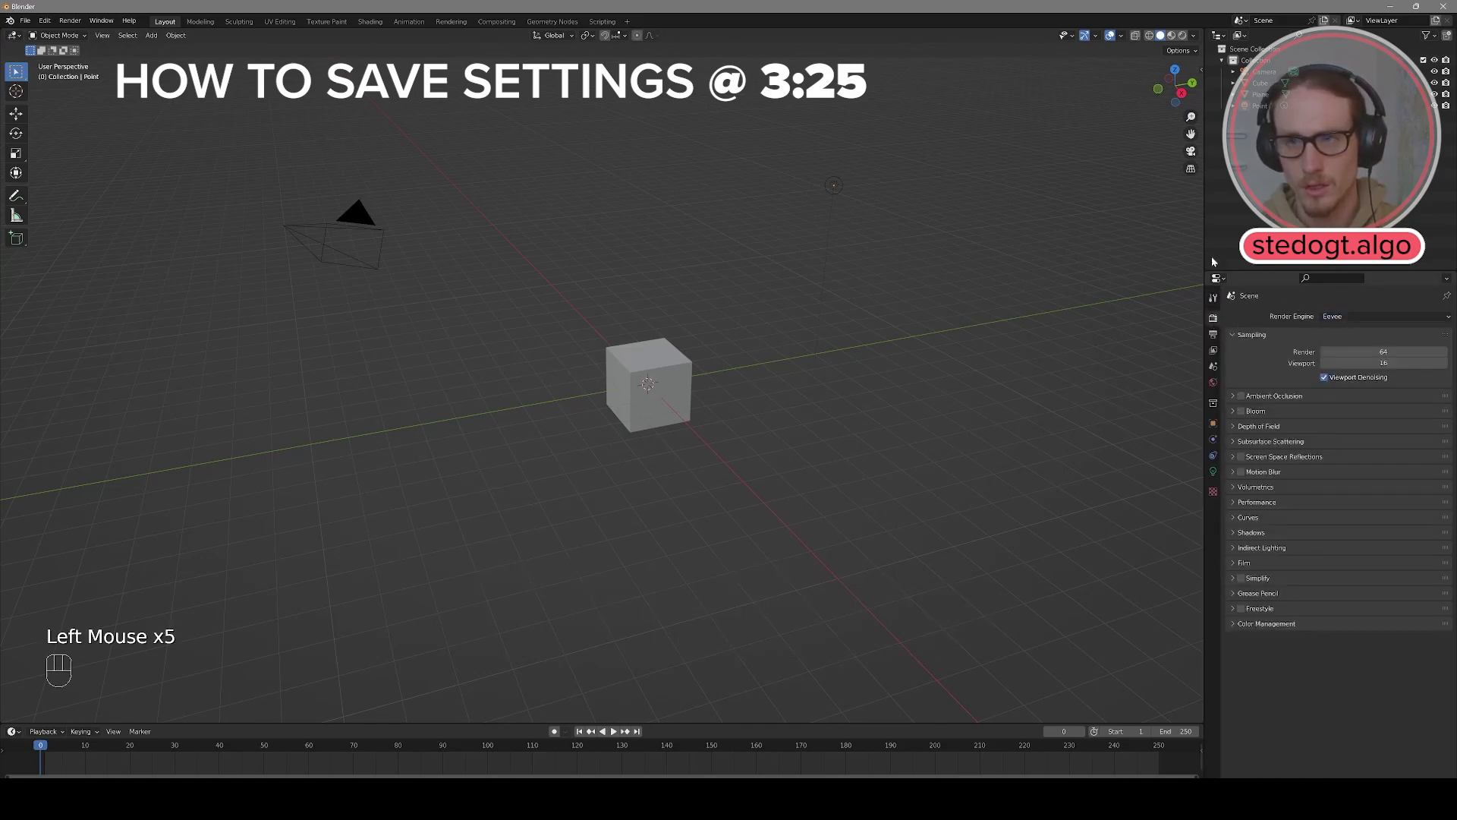
Step: Preview the cube in rendered shading, then go back to solid shading
left_click(1182, 36)
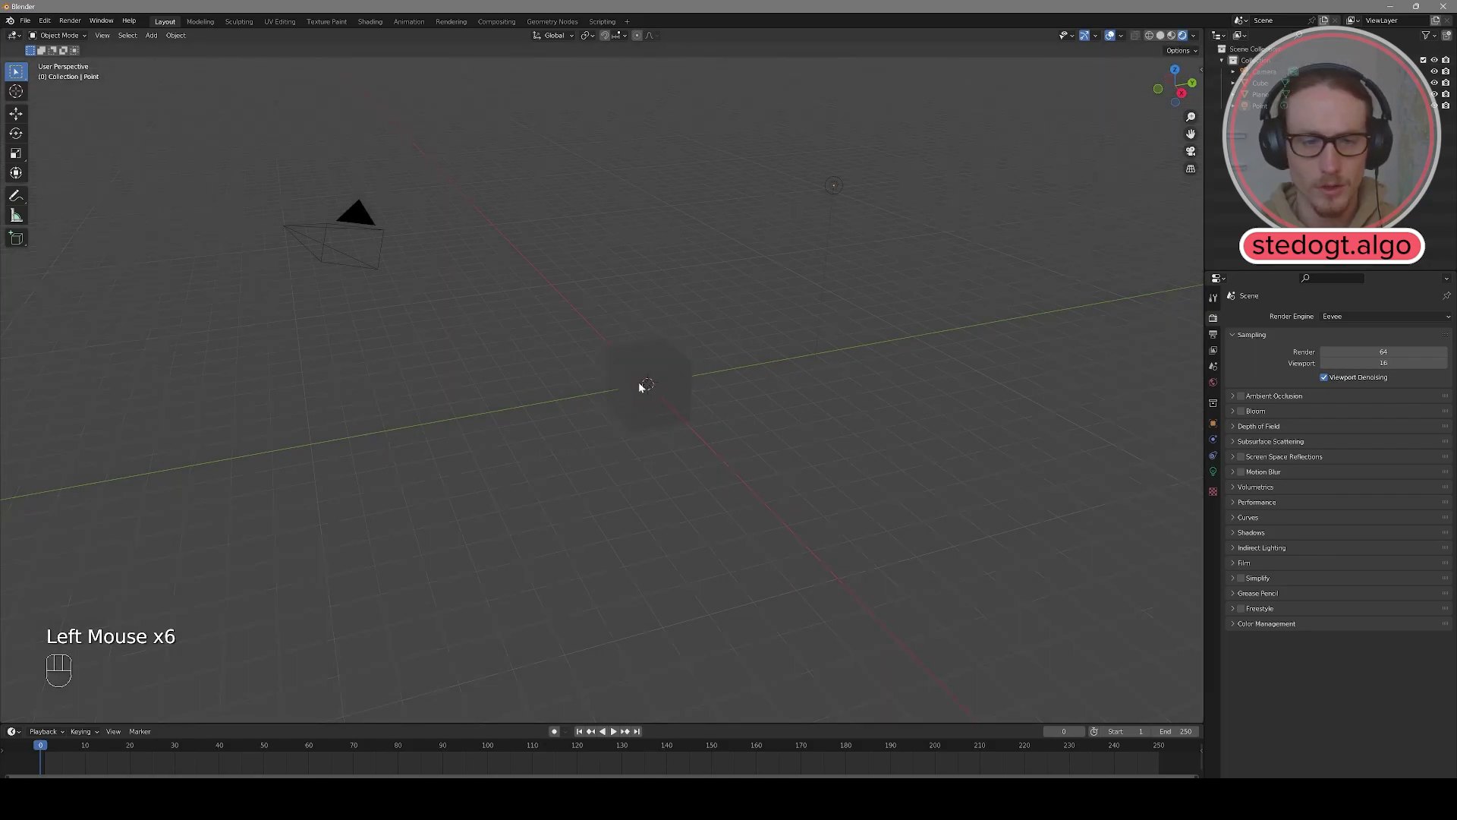
scroll(722, 348, "up", 2)
middle_click_drag(722, 348, 708, 363)
scroll(708, 363, "up", 1)
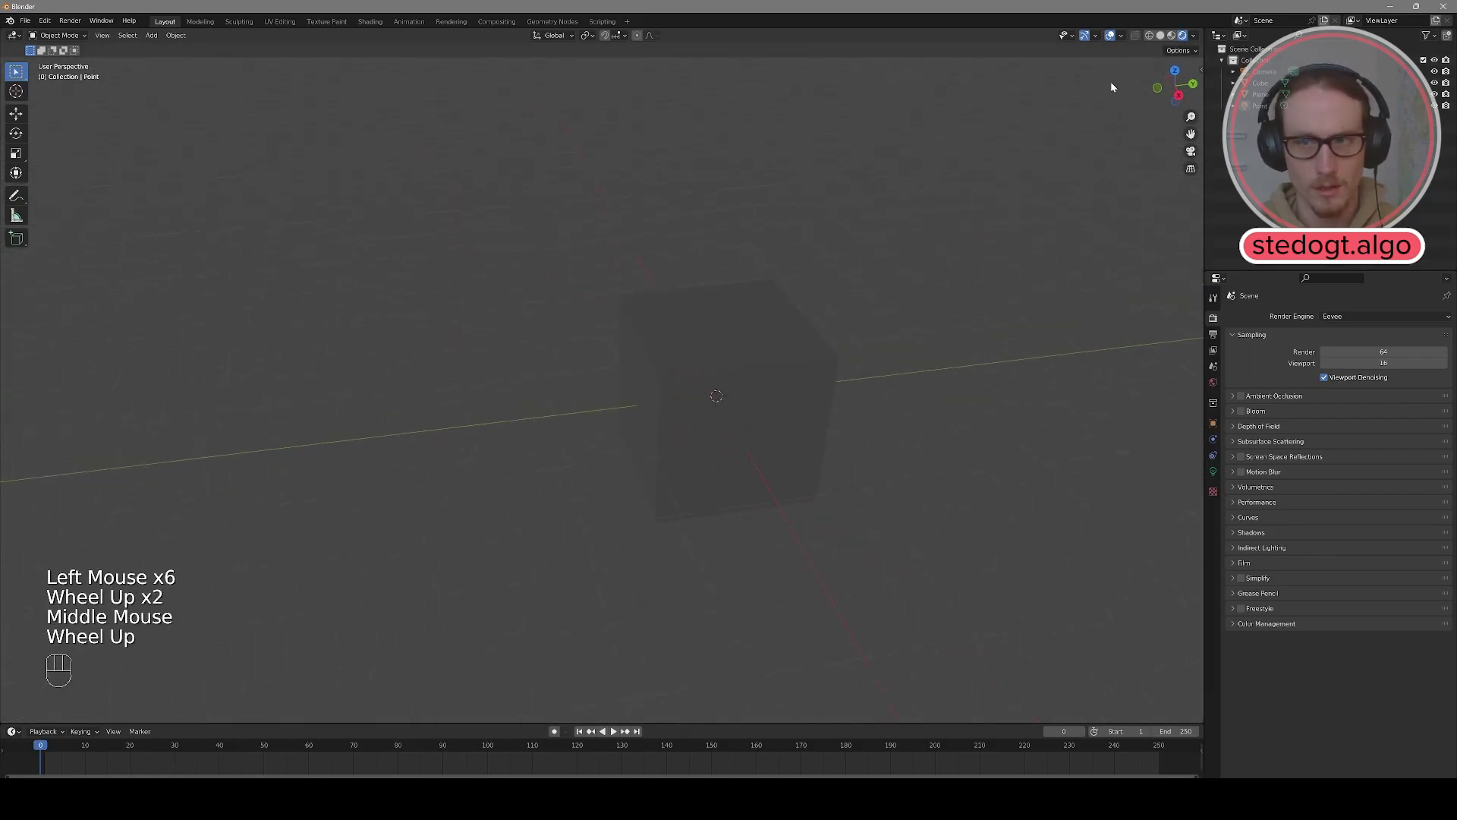
left_click(1160, 36)
mouse_move(595, 308)
middle_mouse_down()
mouse_move(615, 315)
mouse_move(645, 385)
middle_mouse_up()
scroll(615, 315, "down", 1)
scroll(645, 385, "down", 2)
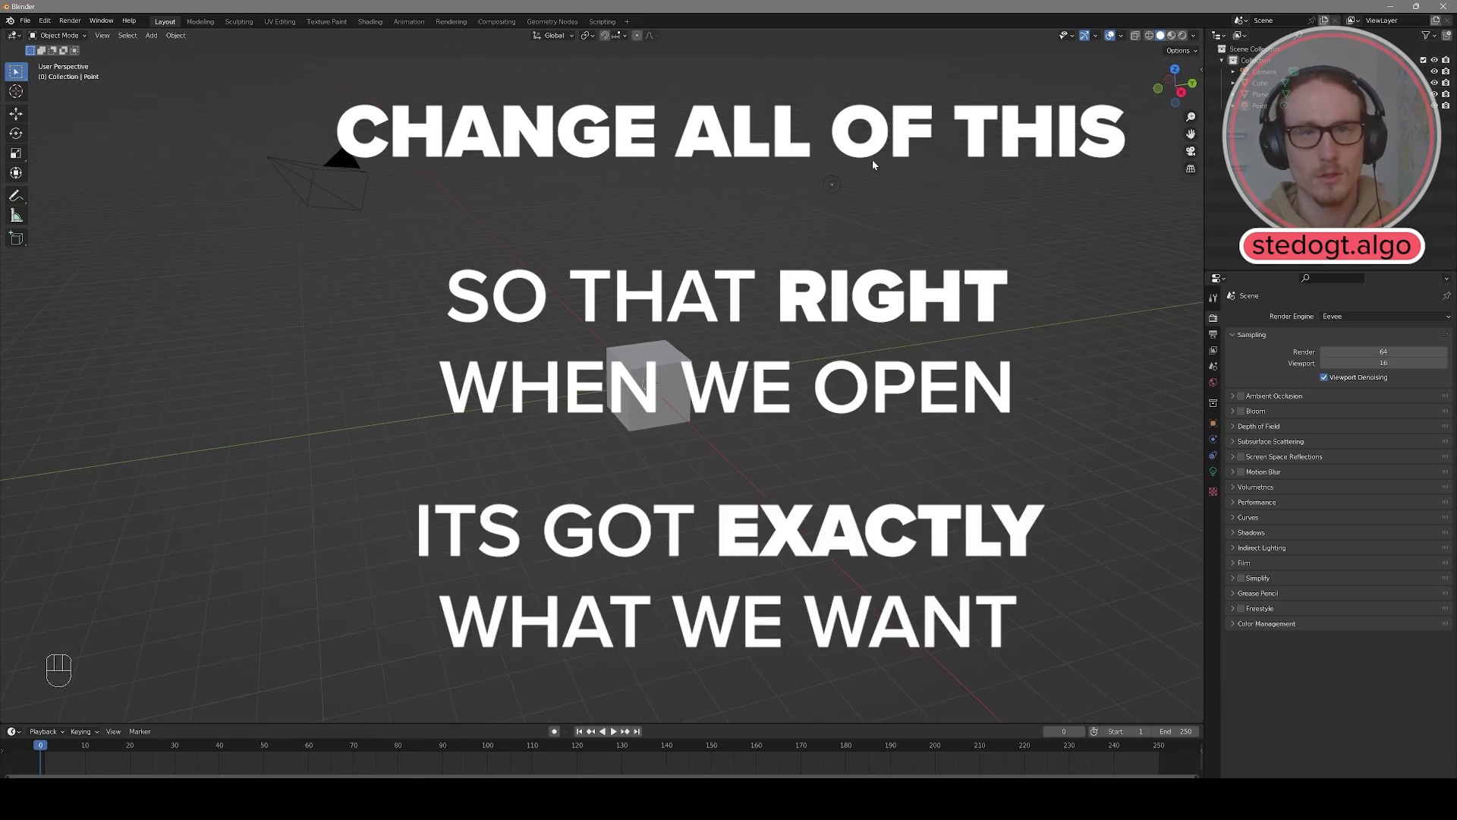
Step: Delete the point light and add a mesh plane to the scene
left_click(831, 190)
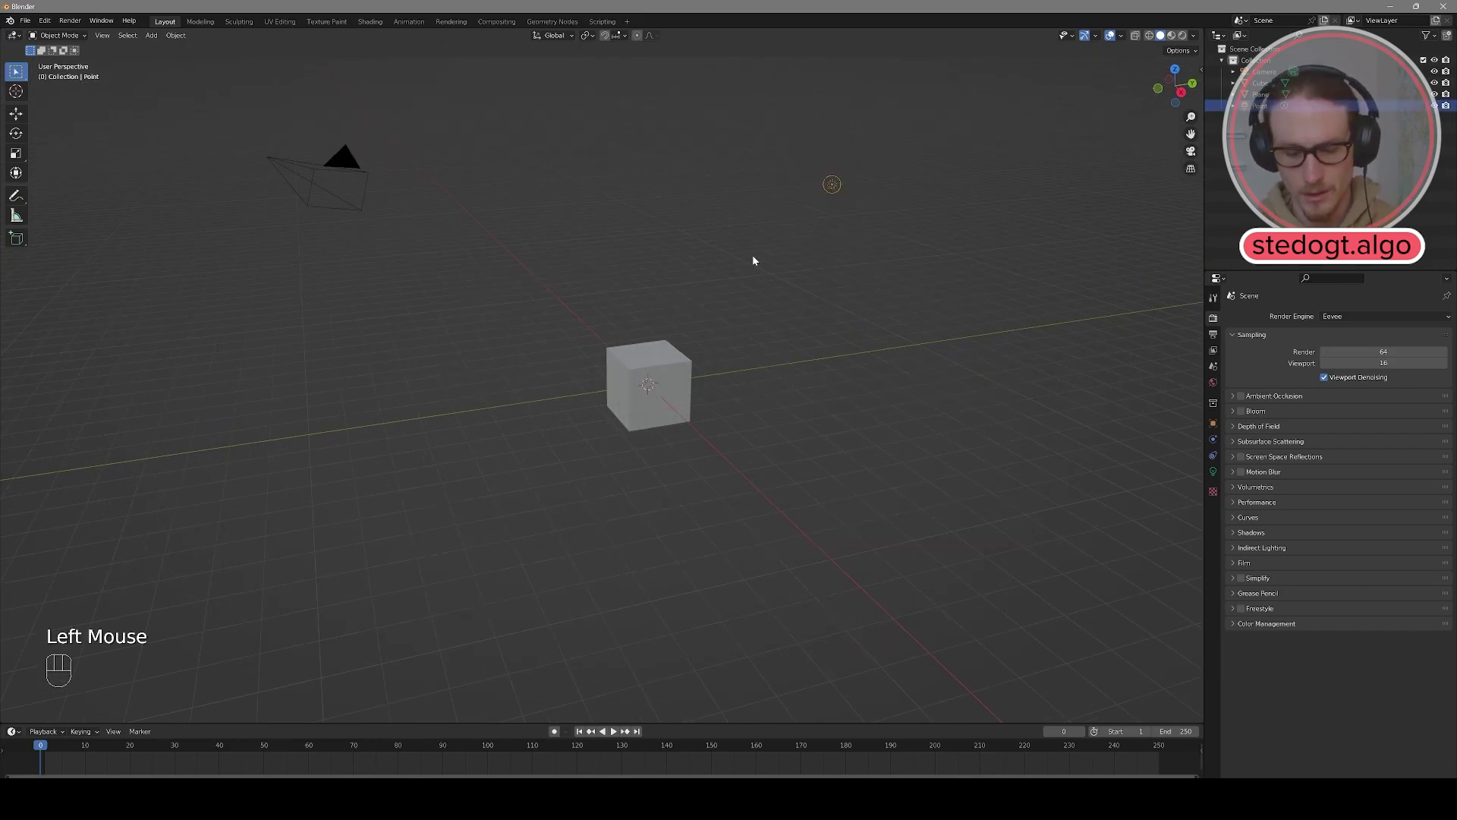
key("Delete")
scroll(714, 336, "down", 1)
middle_click_drag(715, 336, 727, 343)
key("shift+a")
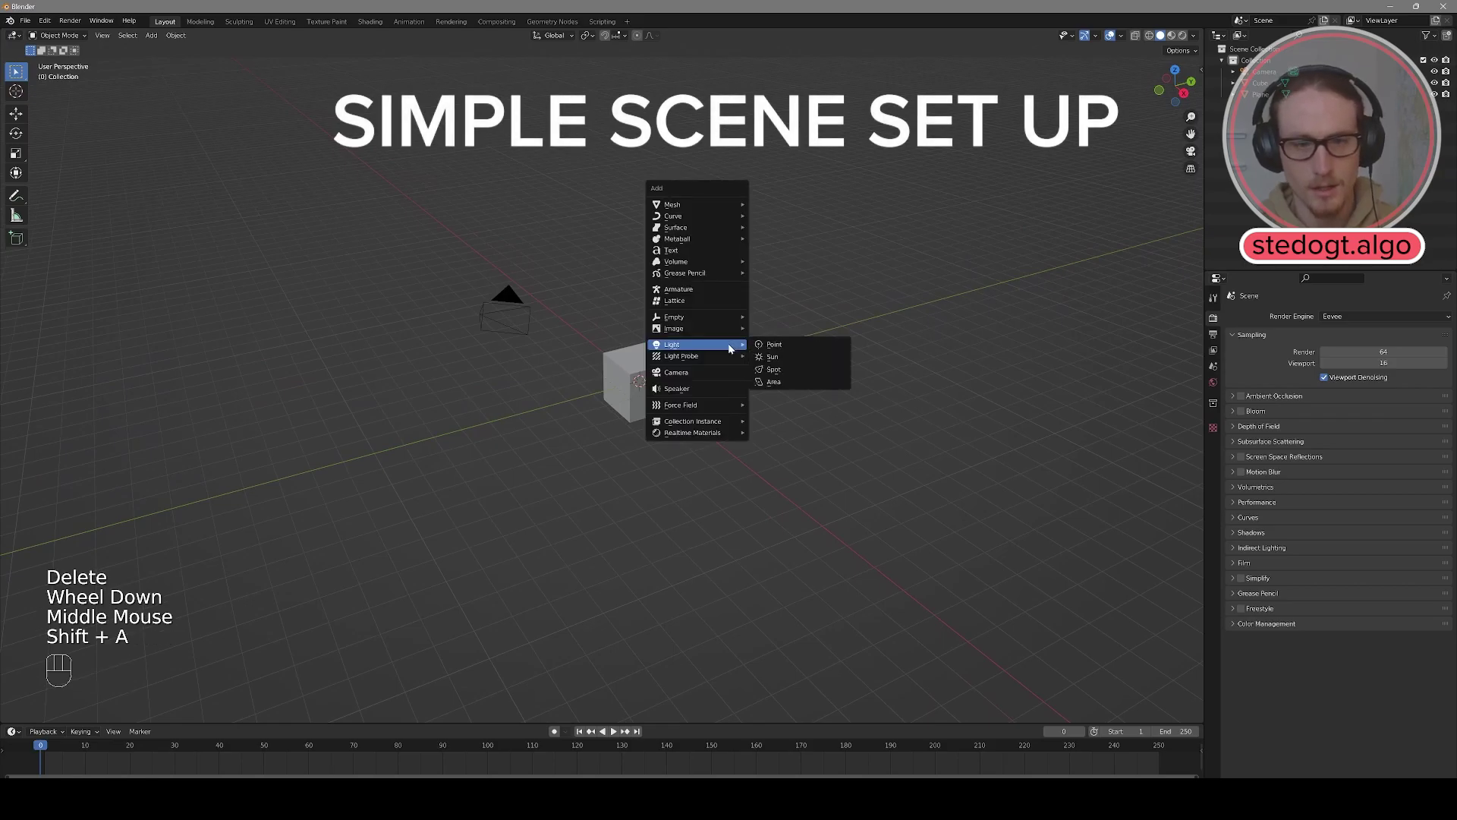
mouse_move(692, 202)
left_click(805, 205)
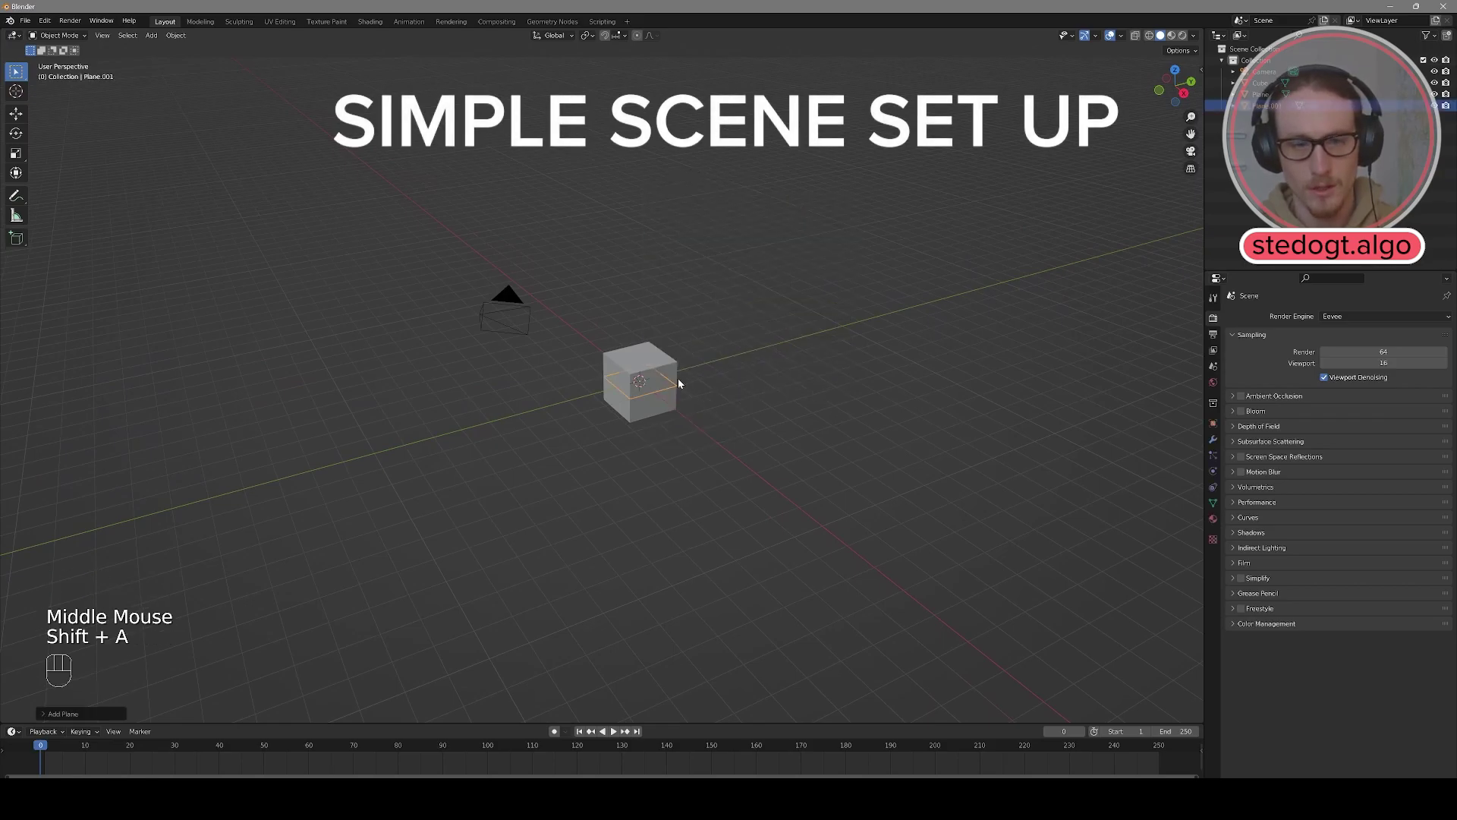
Step: Scale the plane up twice into a large ground plane
key("s")
left_click(690, 417)
key("s")
left_click(827, 442)
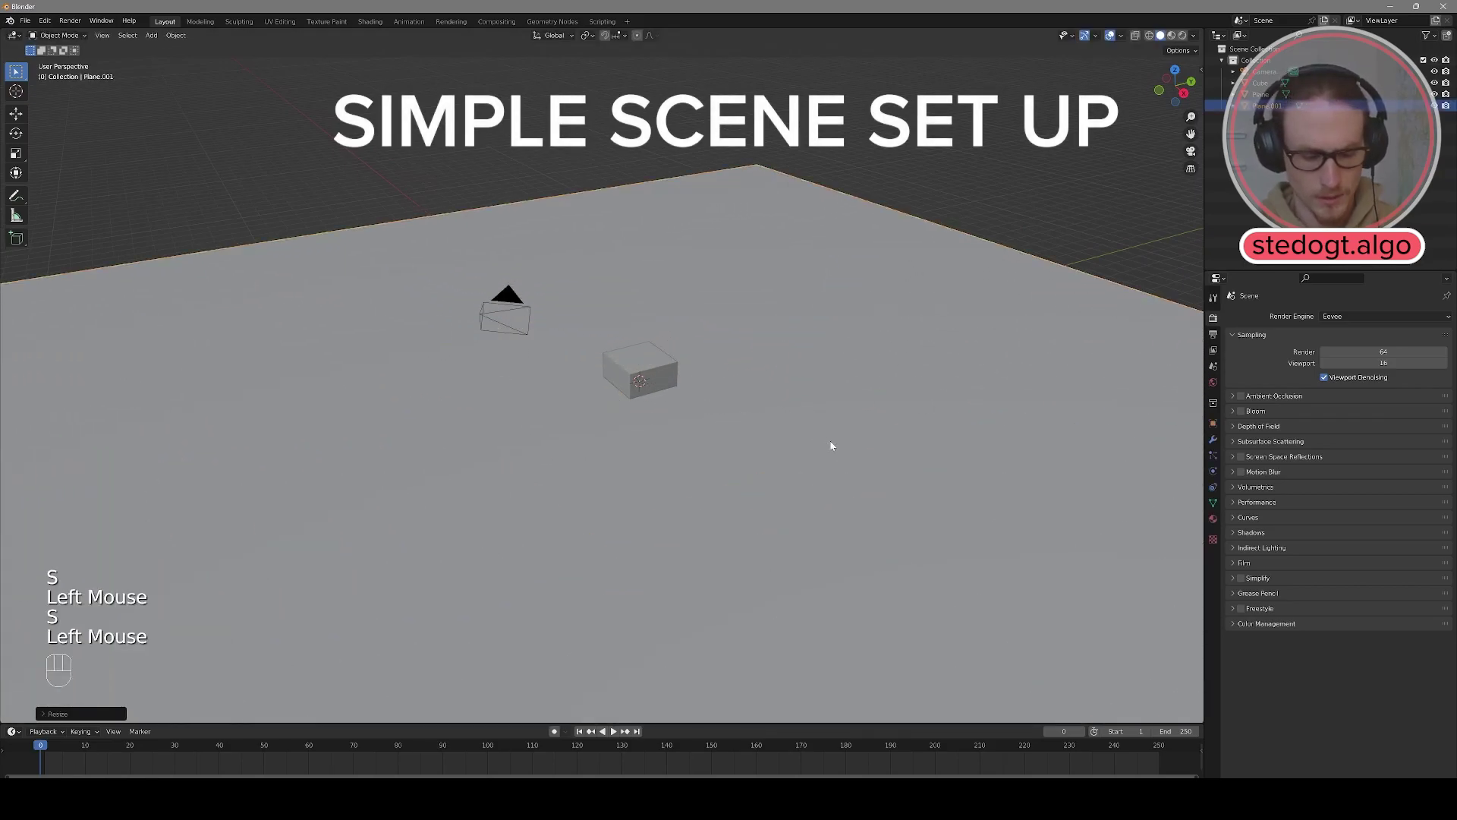
key("g")
middle_click(589, 429)
key("Escape")
Step: Raise the cube vertically so it sits above the ground plane, then deselect it
left_click(637, 374)
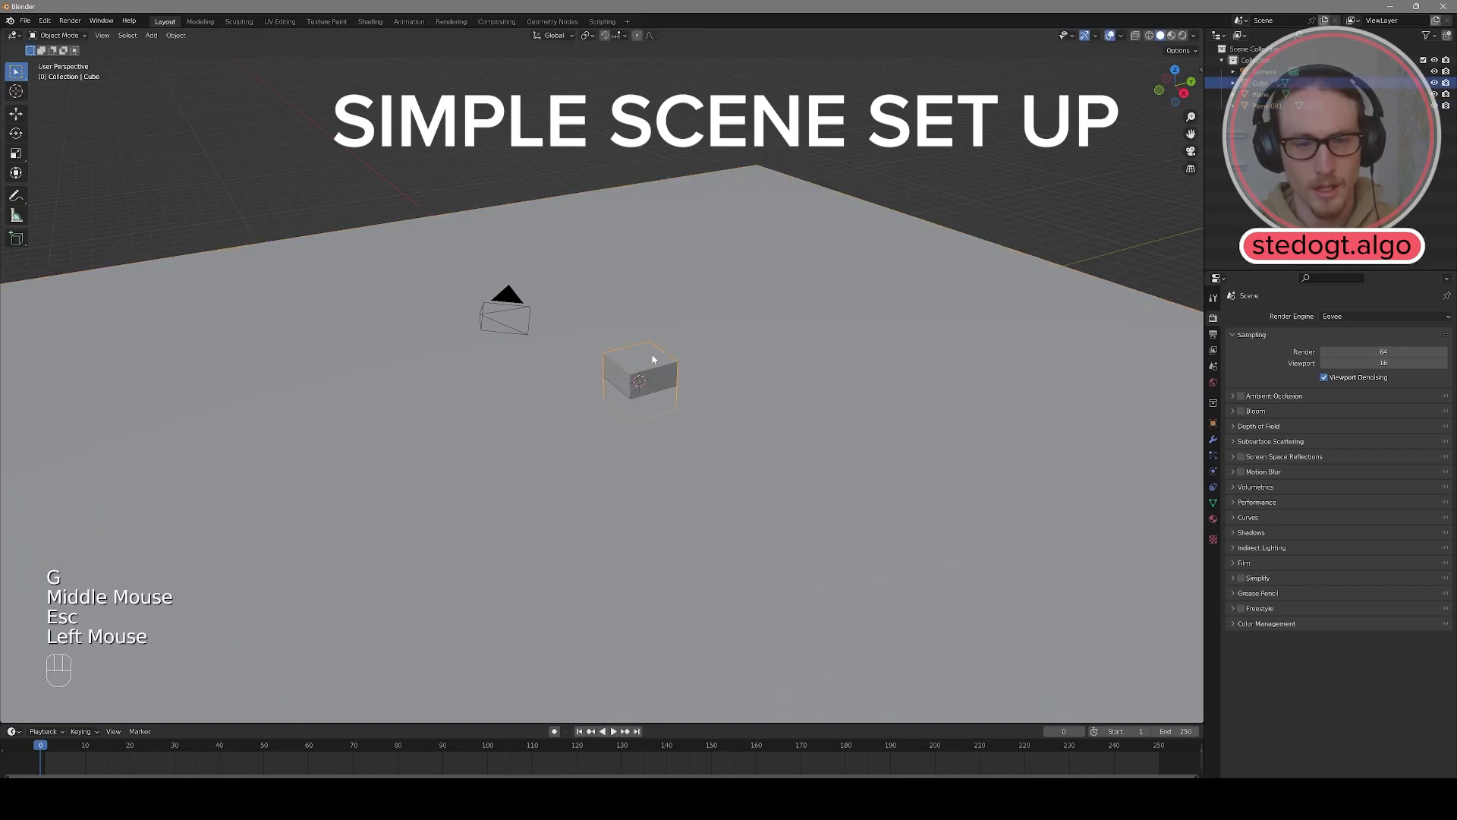
key("g")
middle_click(636, 376)
left_click(637, 377)
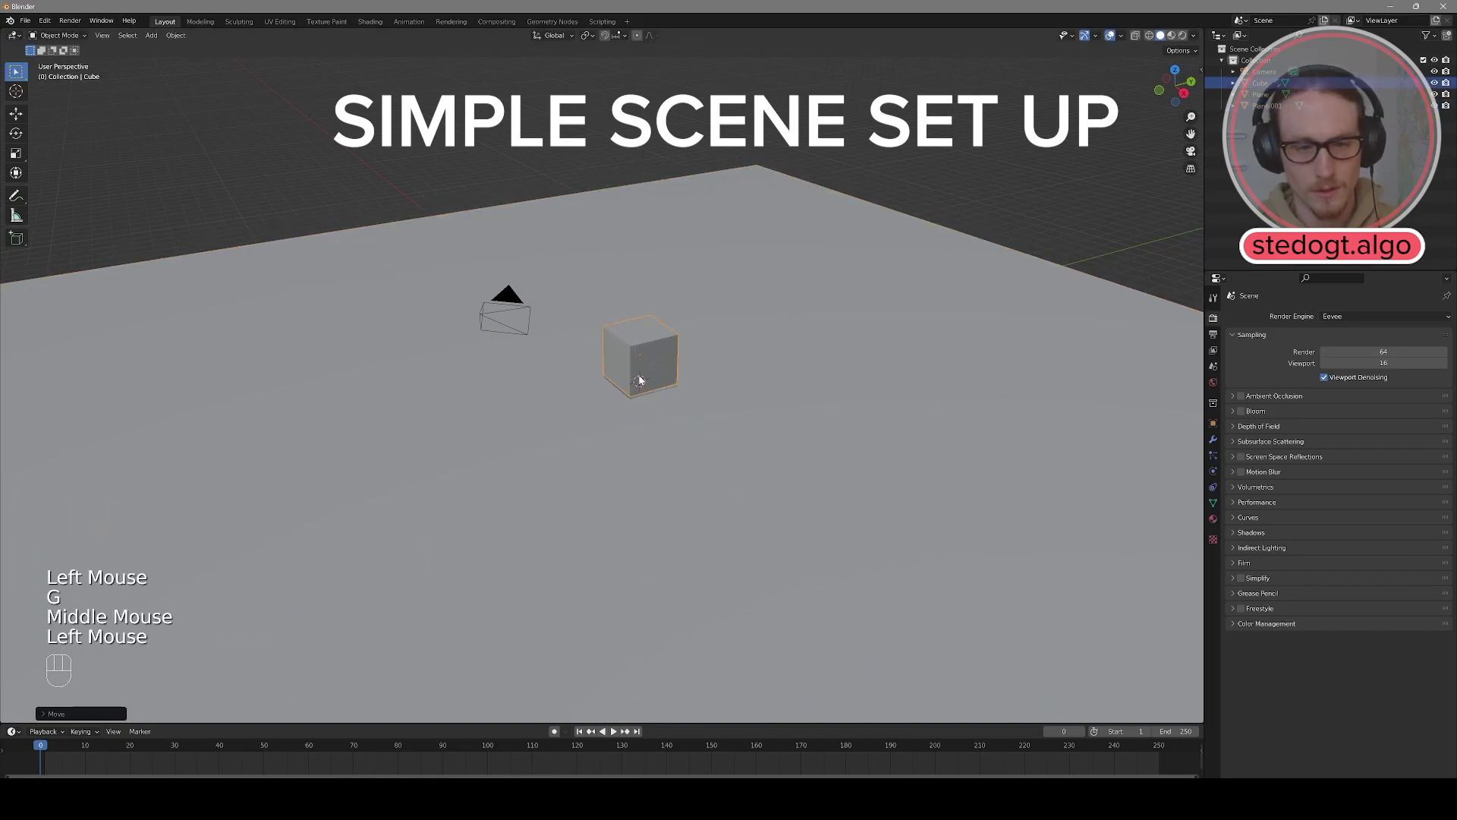
left_click(741, 690)
key("Escape")
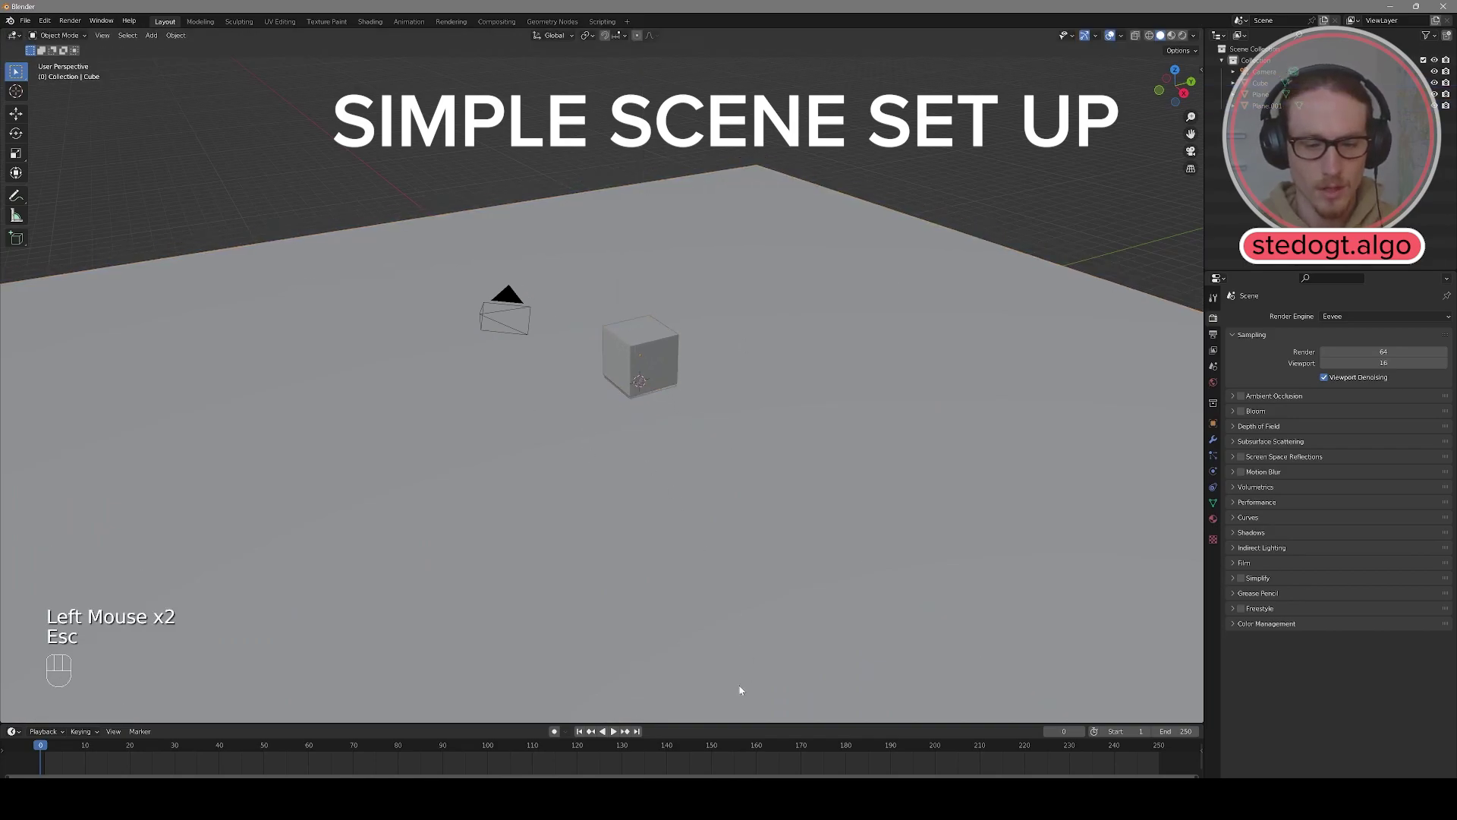
Step: Split the area vertically and then horizontally into three 3D views
right_click(729, 730)
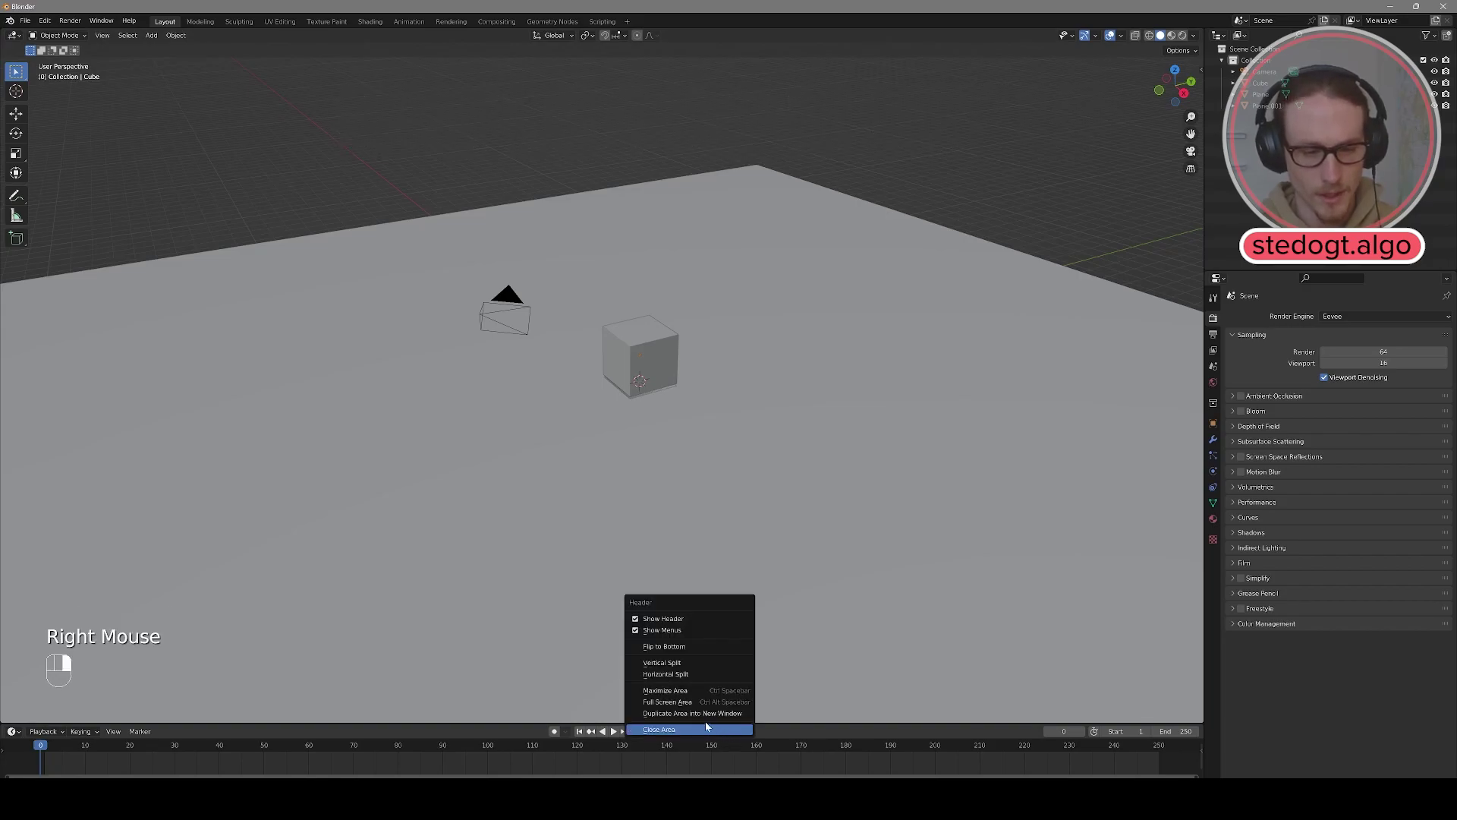
left_click(683, 663)
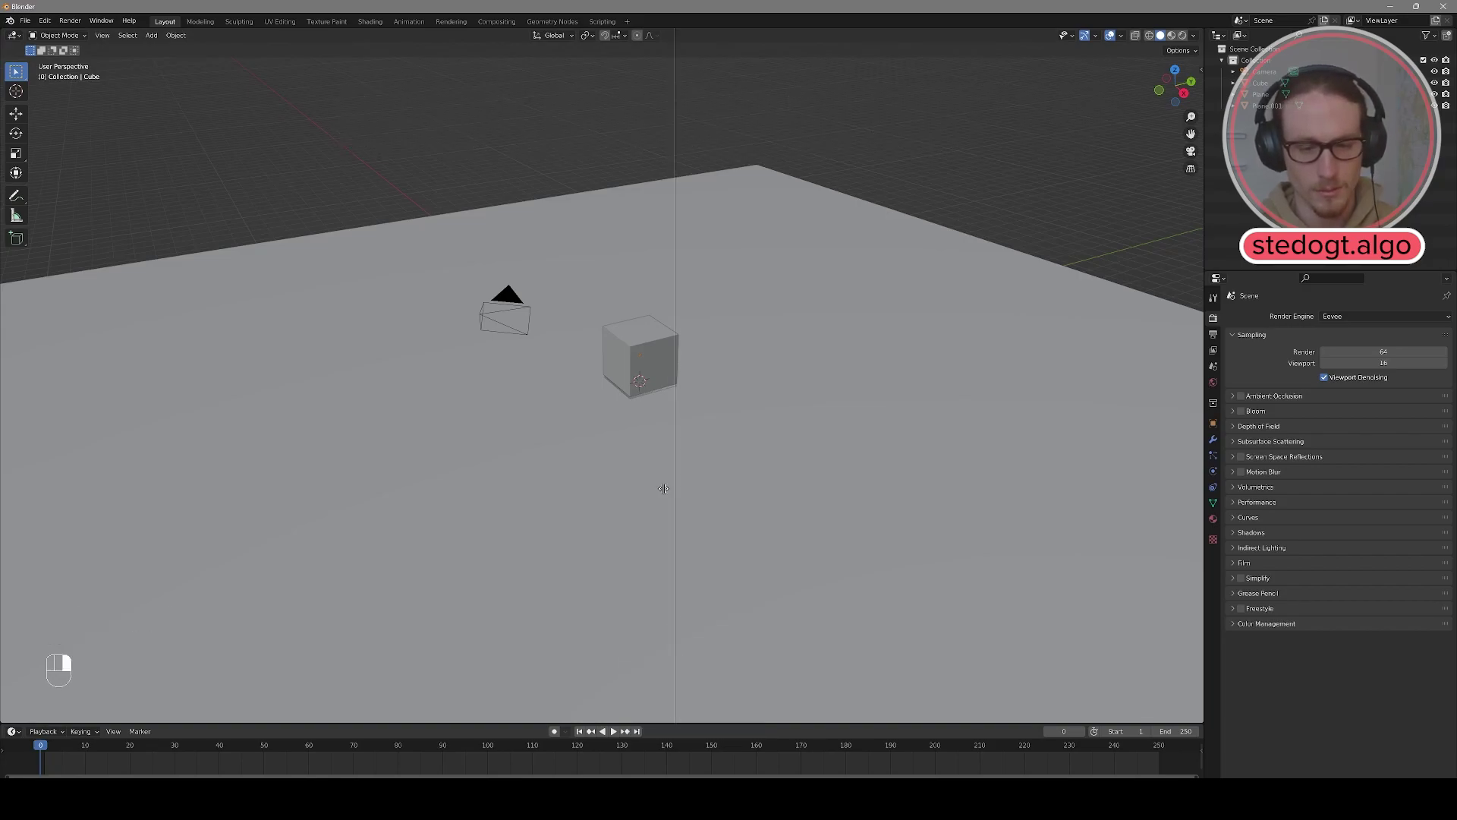
left_click(718, 371)
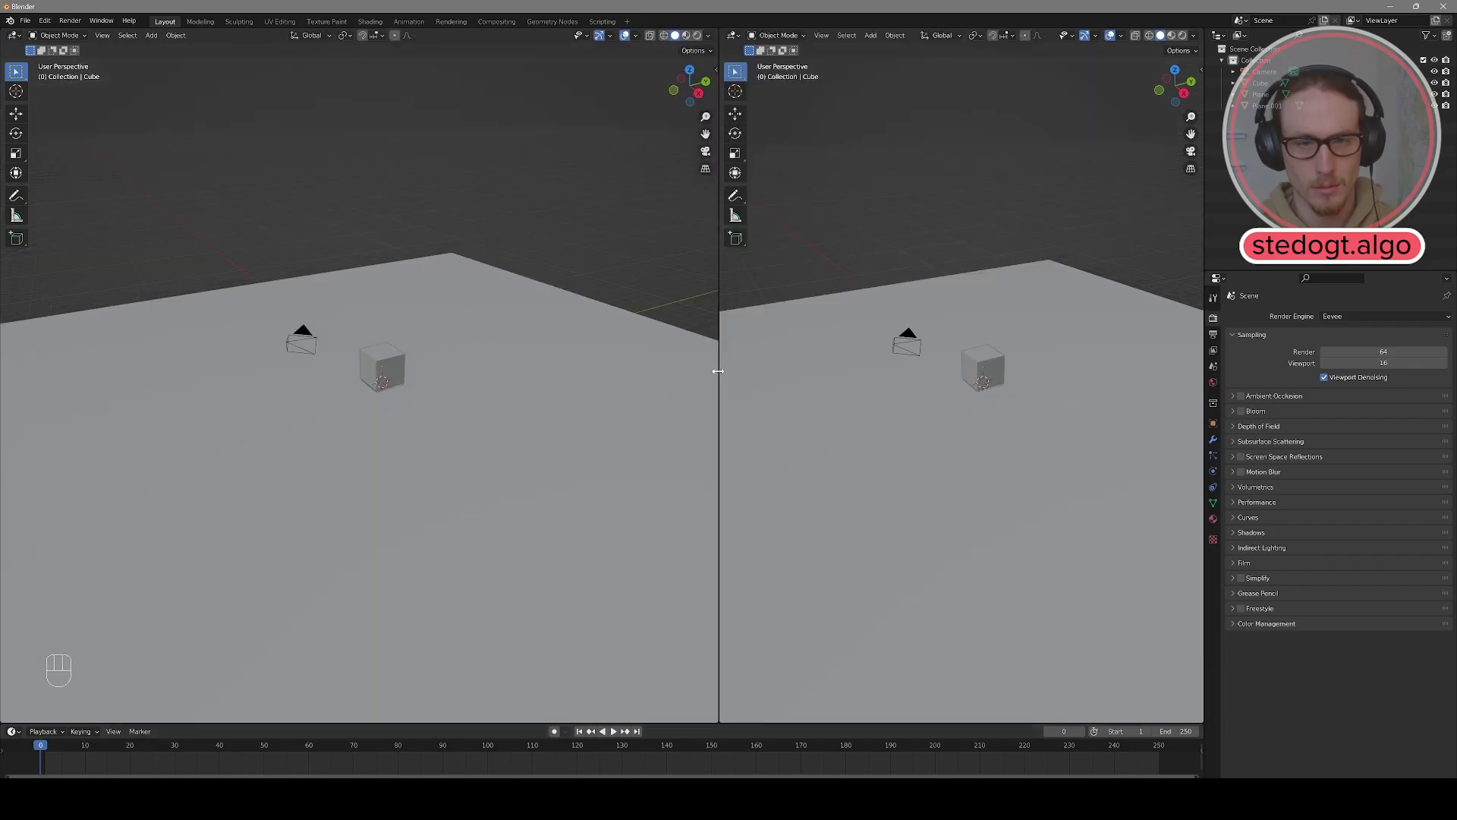
right_click(773, 723)
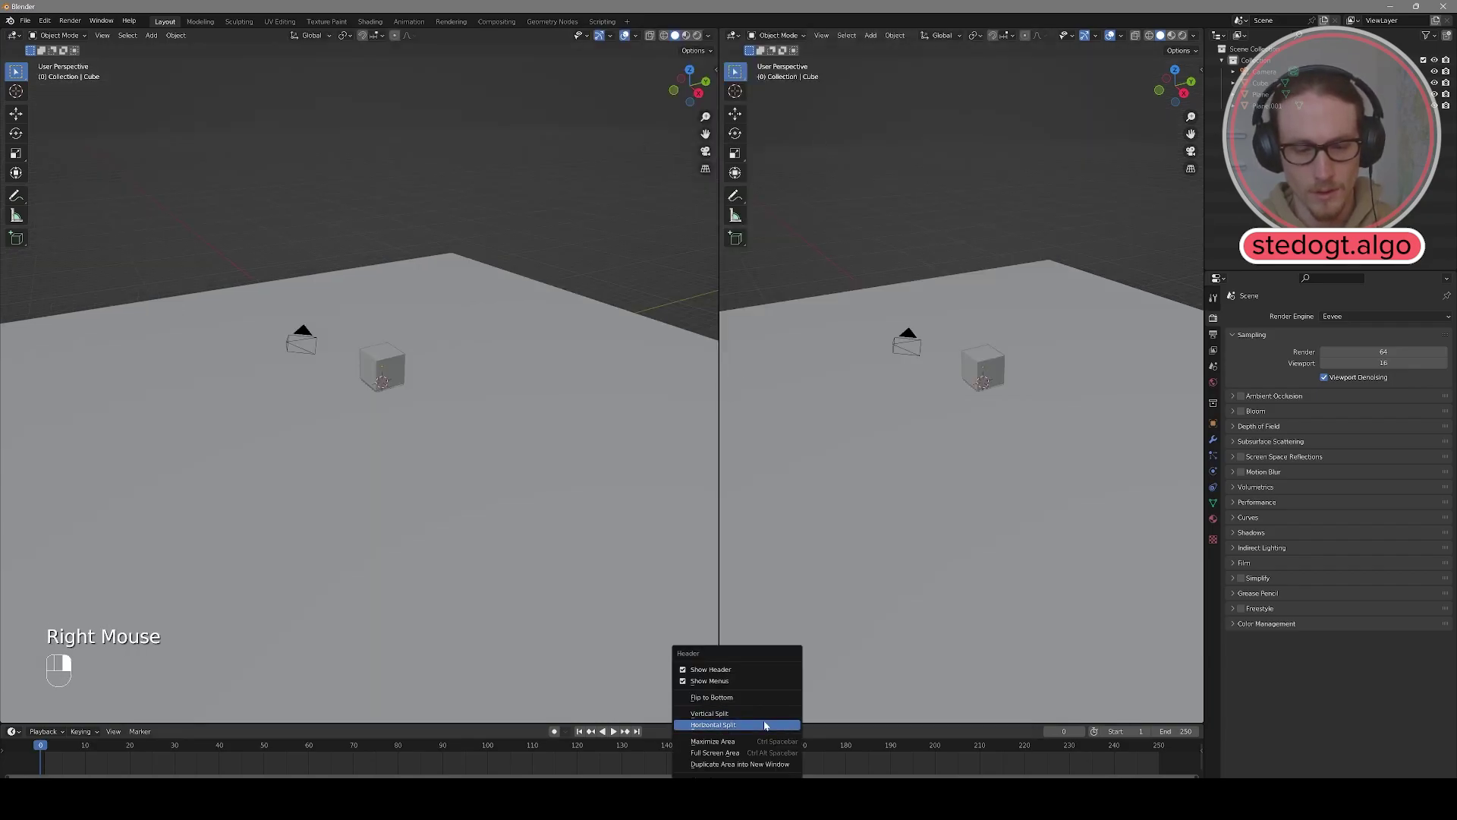
left_click(763, 725)
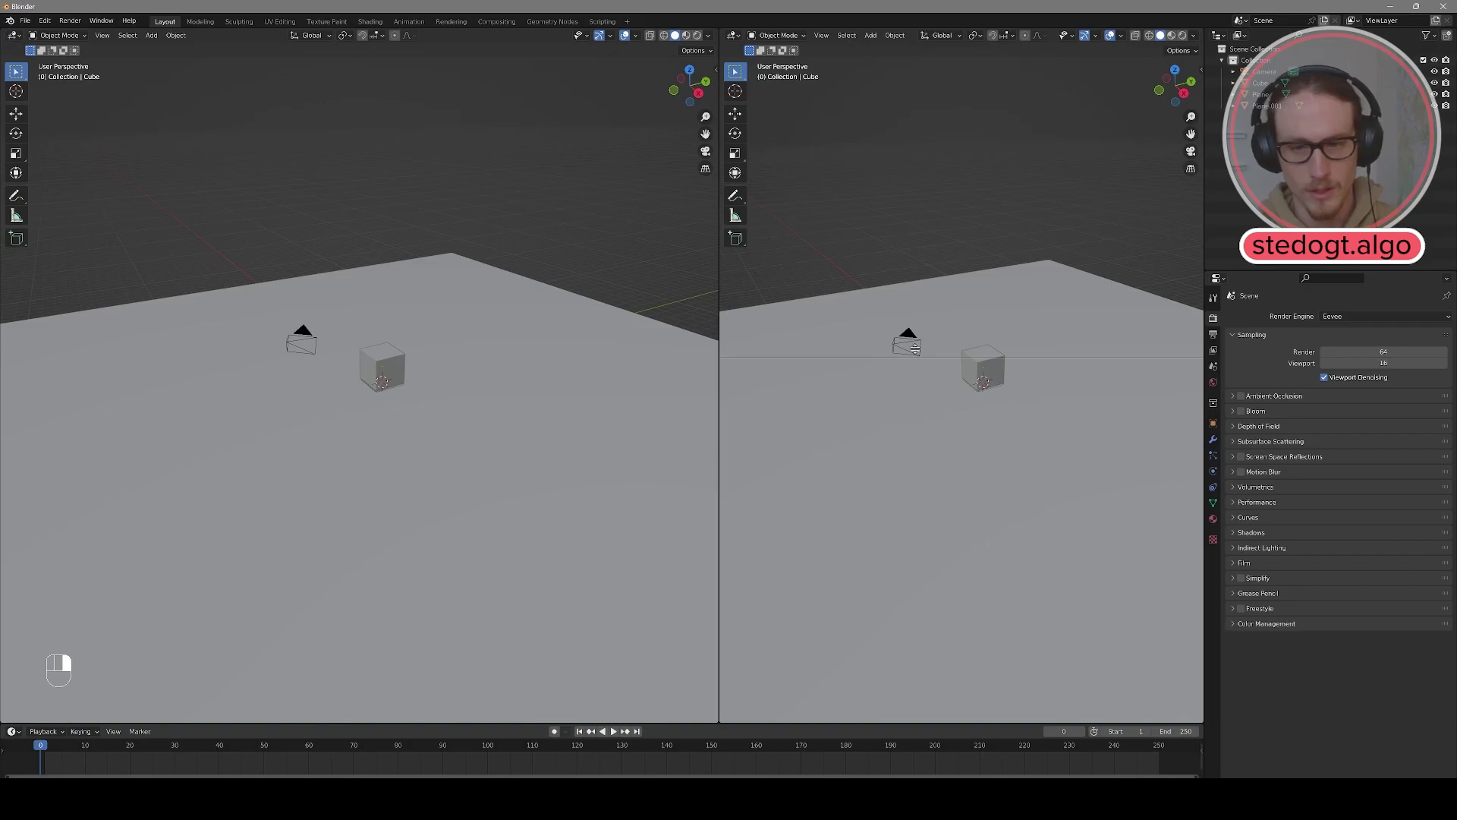
left_click(915, 355)
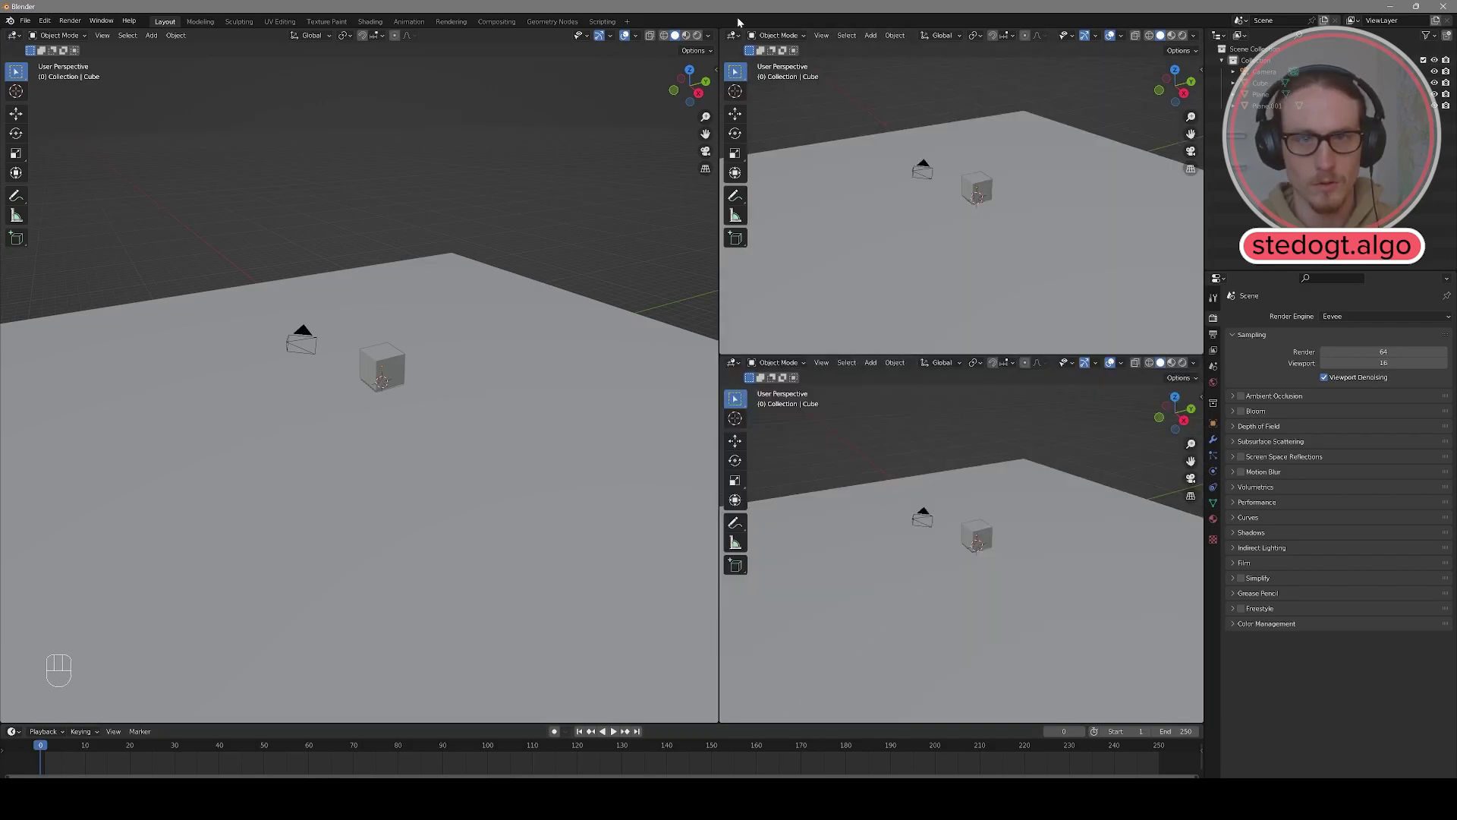
Step: Switch the second 3D view to Rendered shading
left_click(735, 36)
middle_click(876, 131)
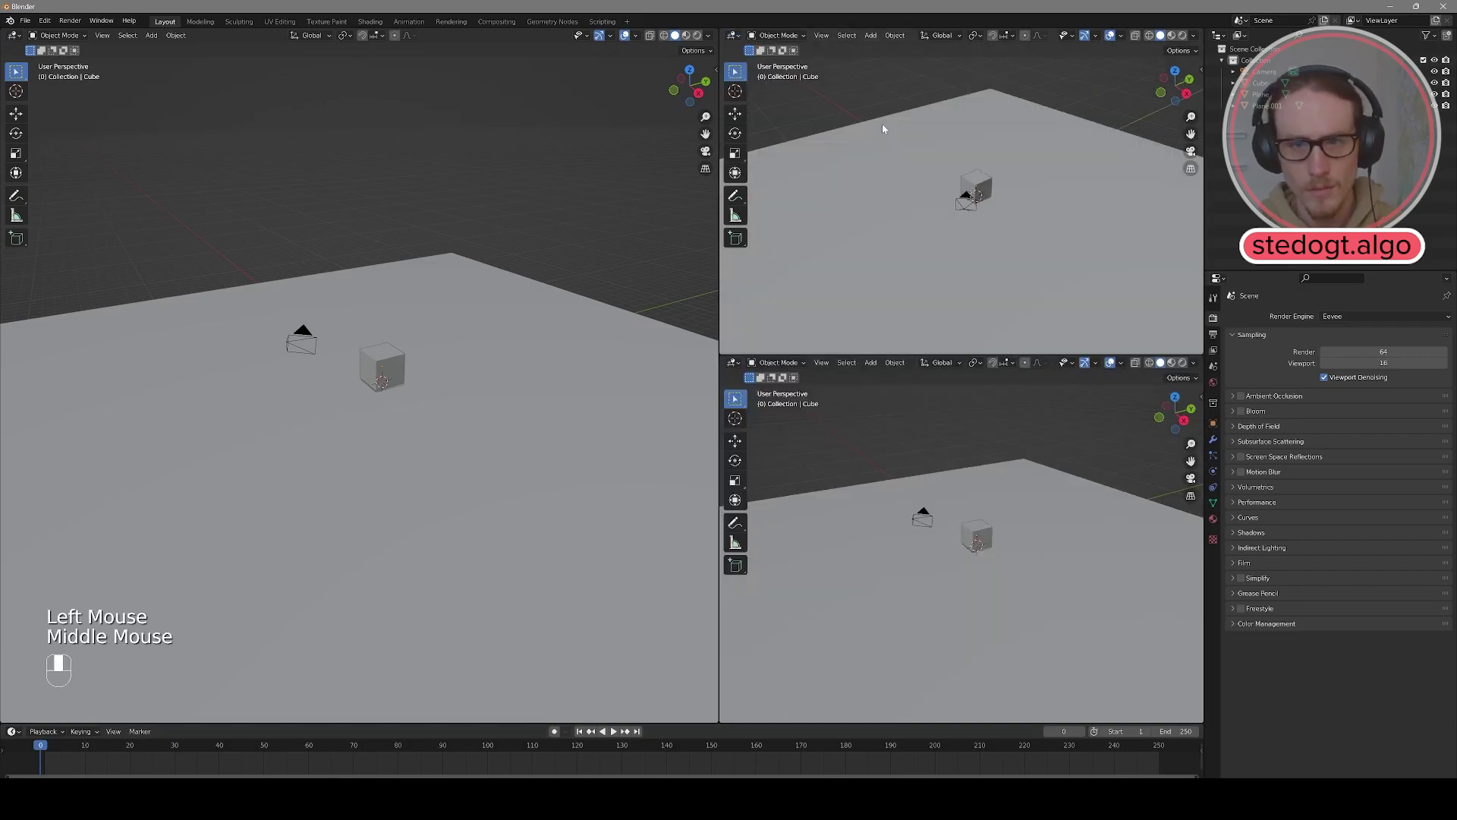
left_click(736, 36)
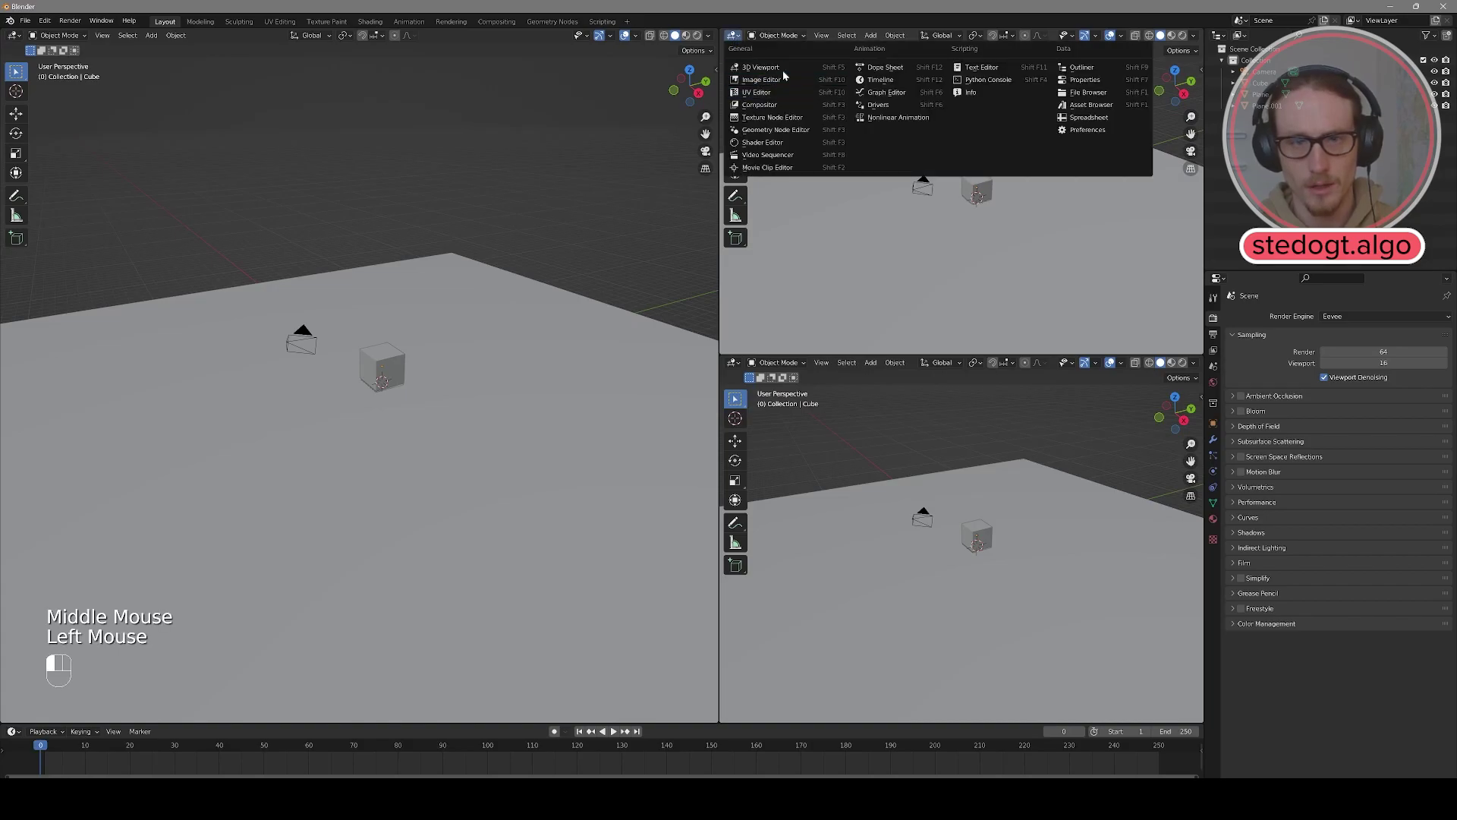
left_click(1182, 35)
scroll(1045, 125, "up", 3)
left_click(777, 362)
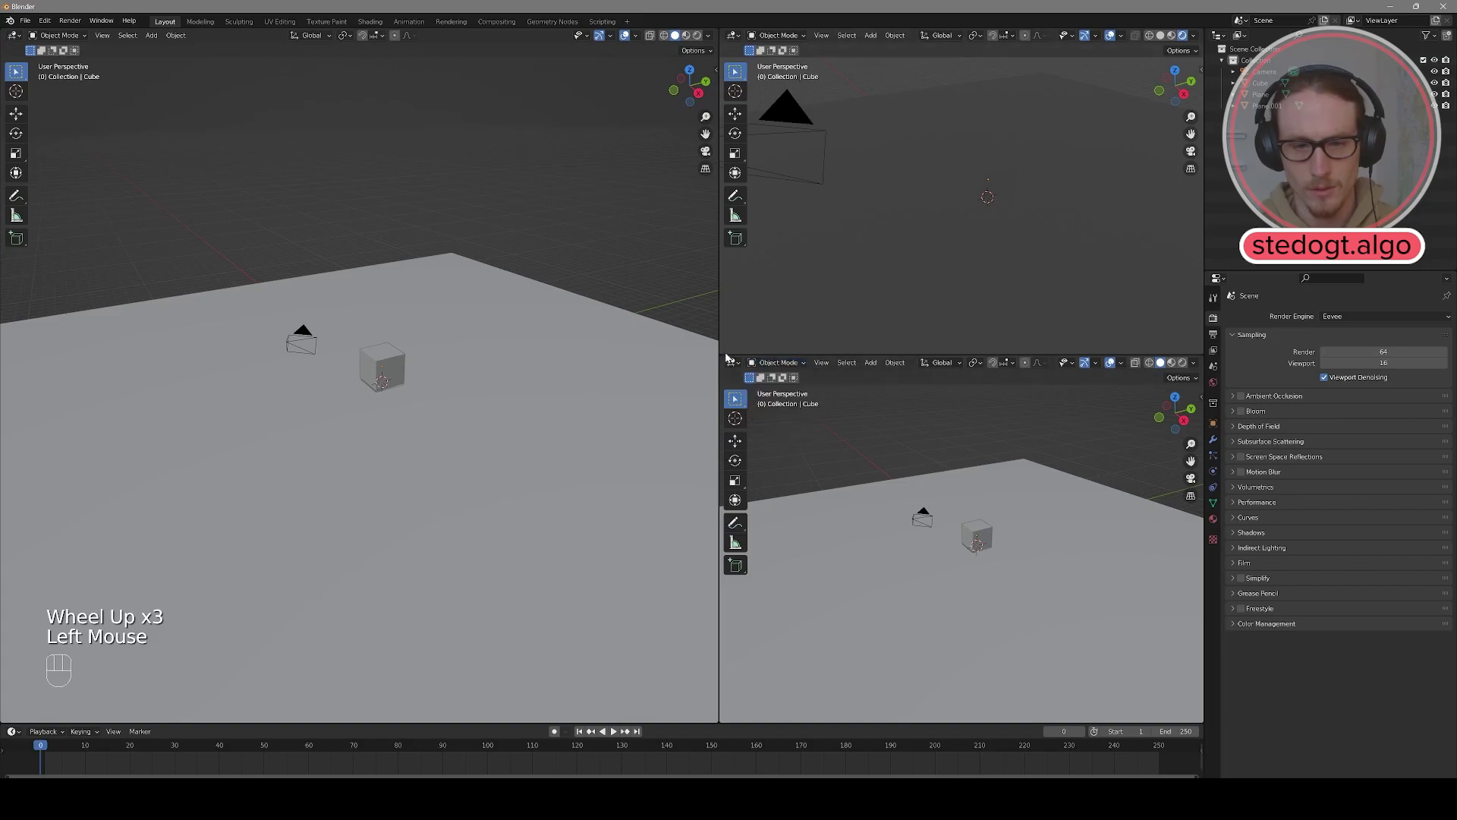
Step: Change the third area into a Graph Editor and select the camera in the rendered view
left_click(733, 363)
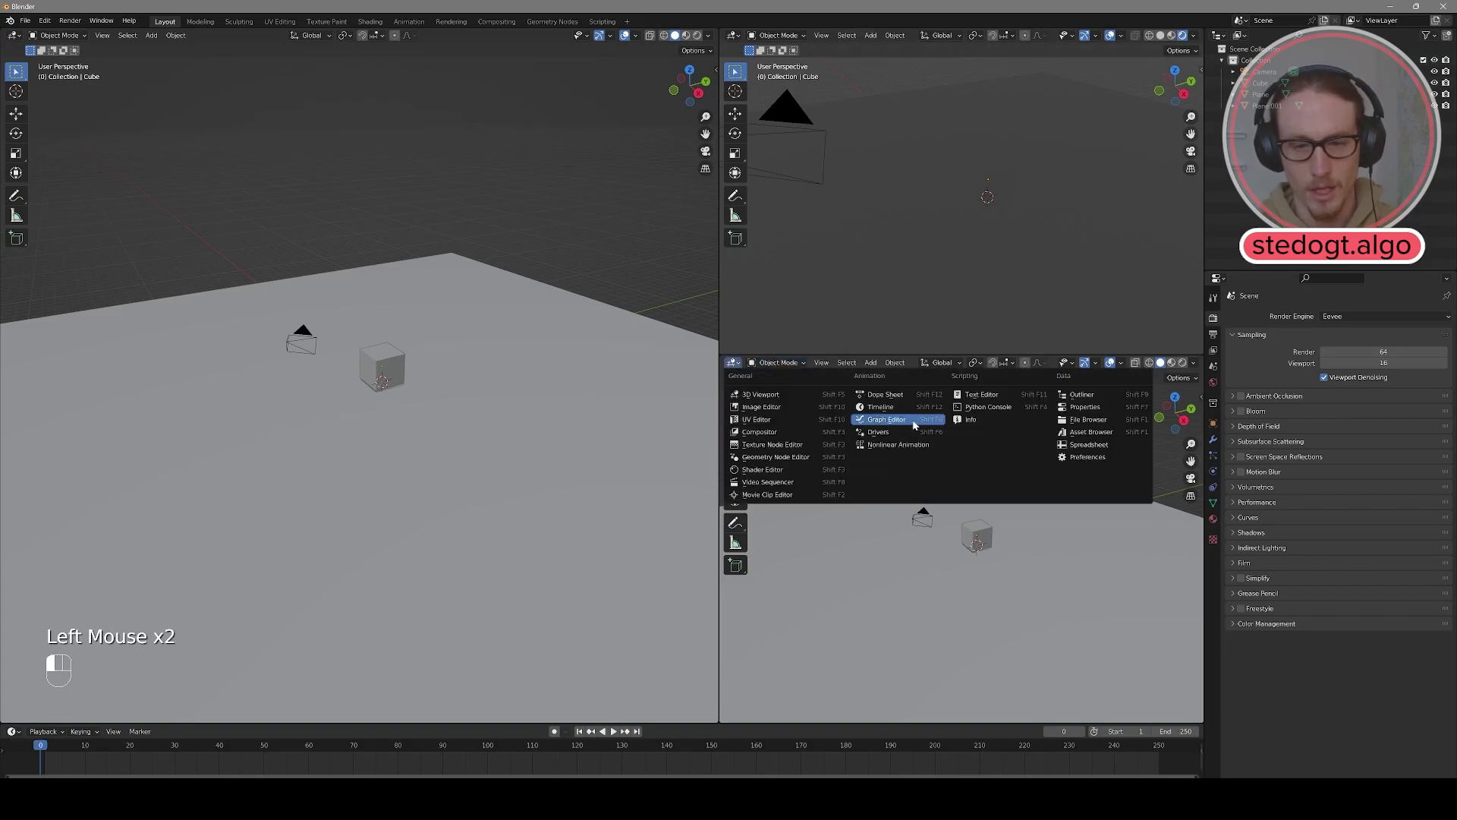
left_click(914, 419)
scroll(979, 179, "down", 3)
scroll(978, 179, "up", 2)
middle_click(978, 179)
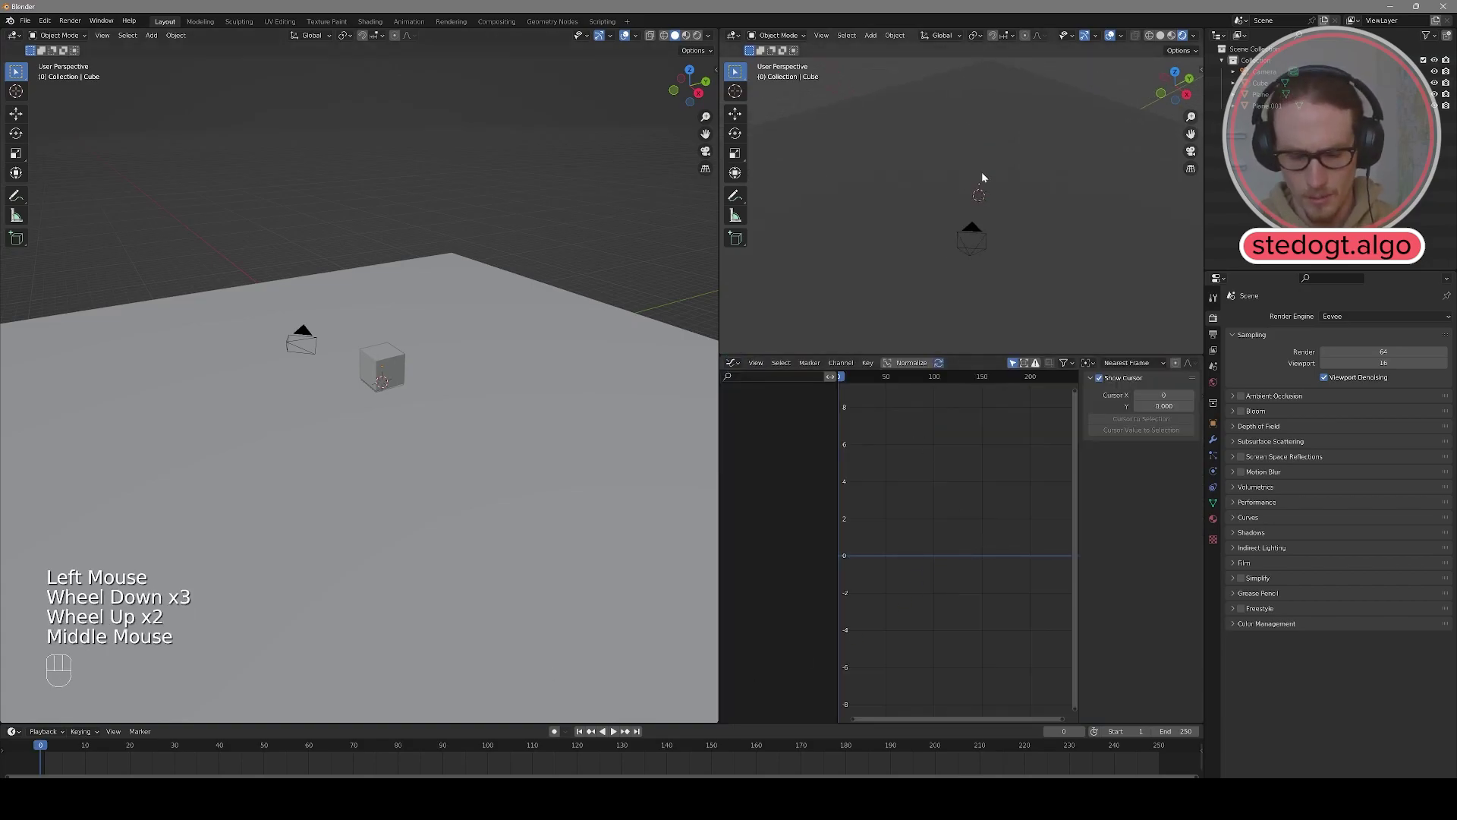
left_click(987, 228)
middle_click_drag(993, 235, 1000, 249)
Step: Look through the camera and enable Lock Camera to View in the sidebar's View settings
scroll(1000, 249, "up", 1)
key("KP_0")
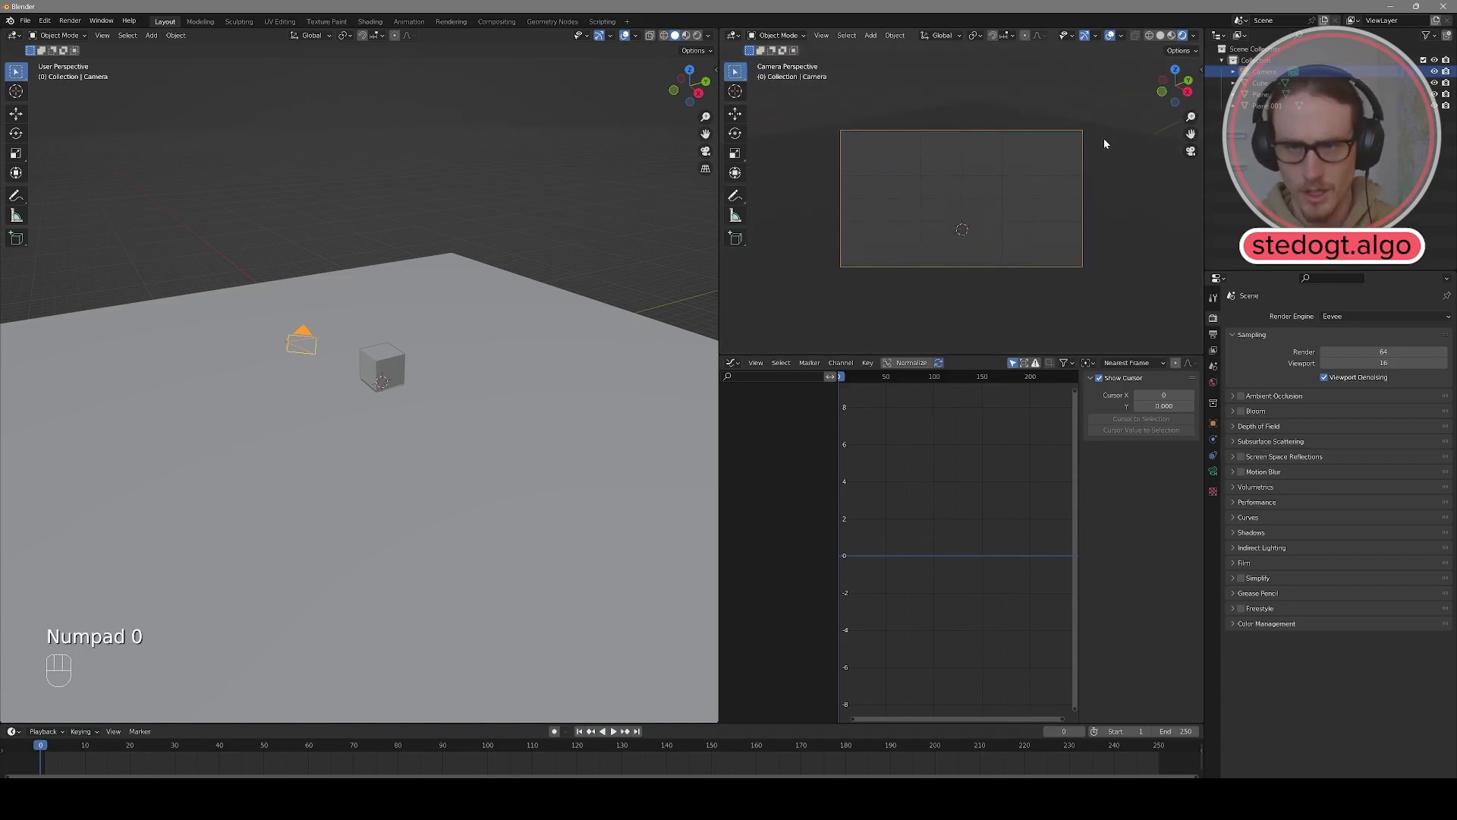
key("n")
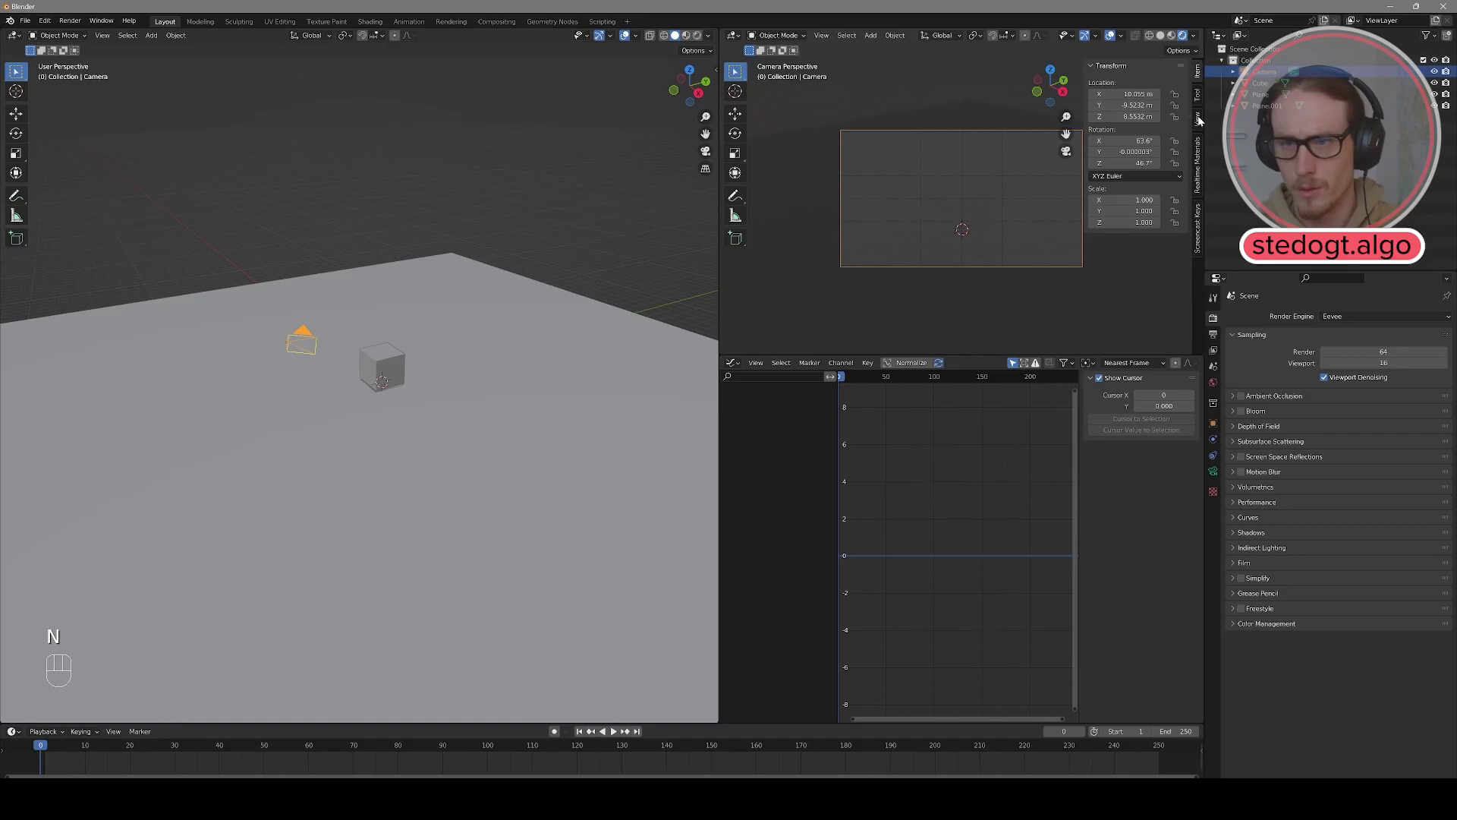
left_click(1197, 119)
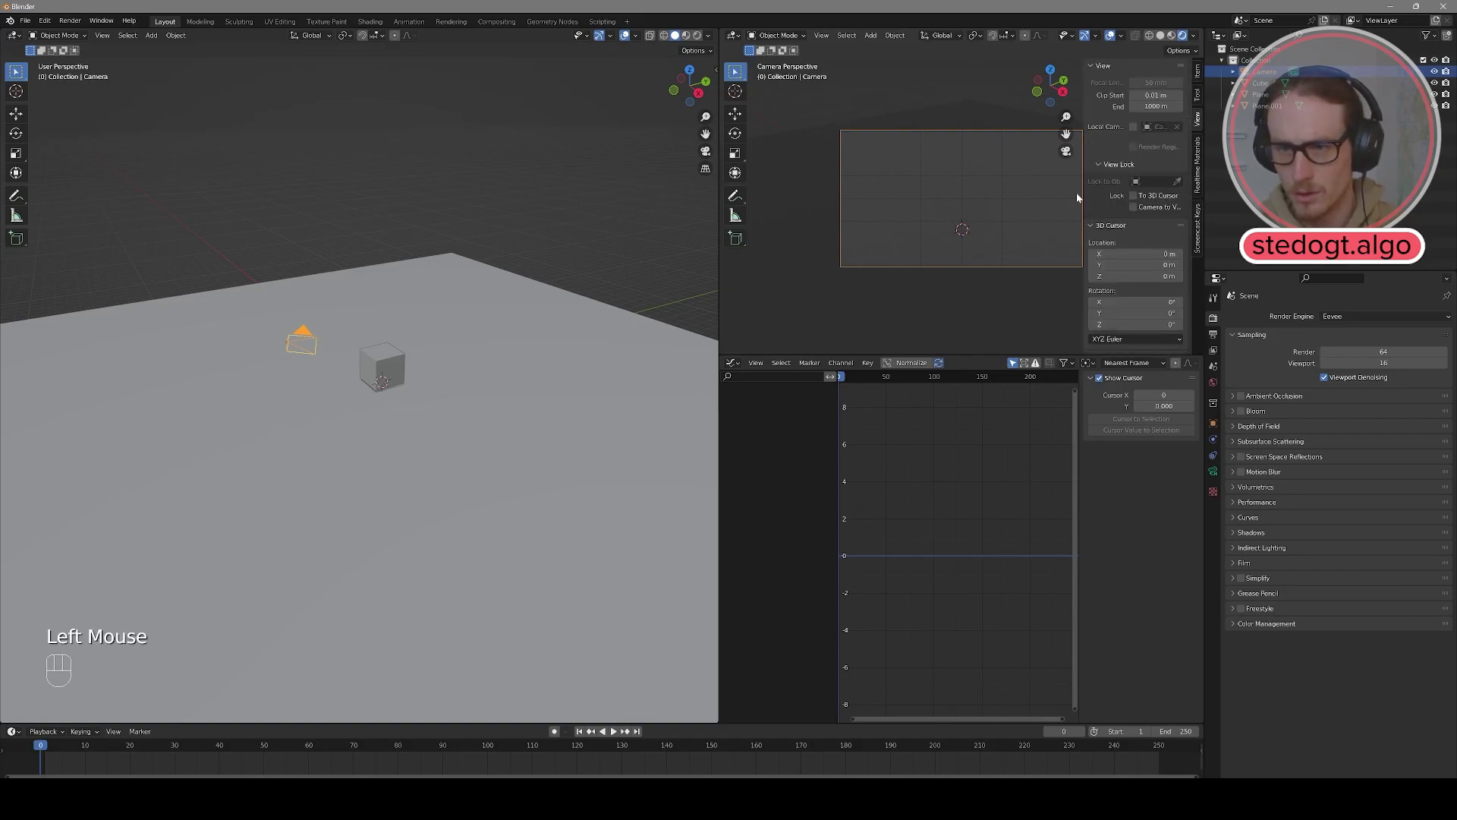
left_click_drag(1083, 188, 1012, 189)
left_click(1090, 208)
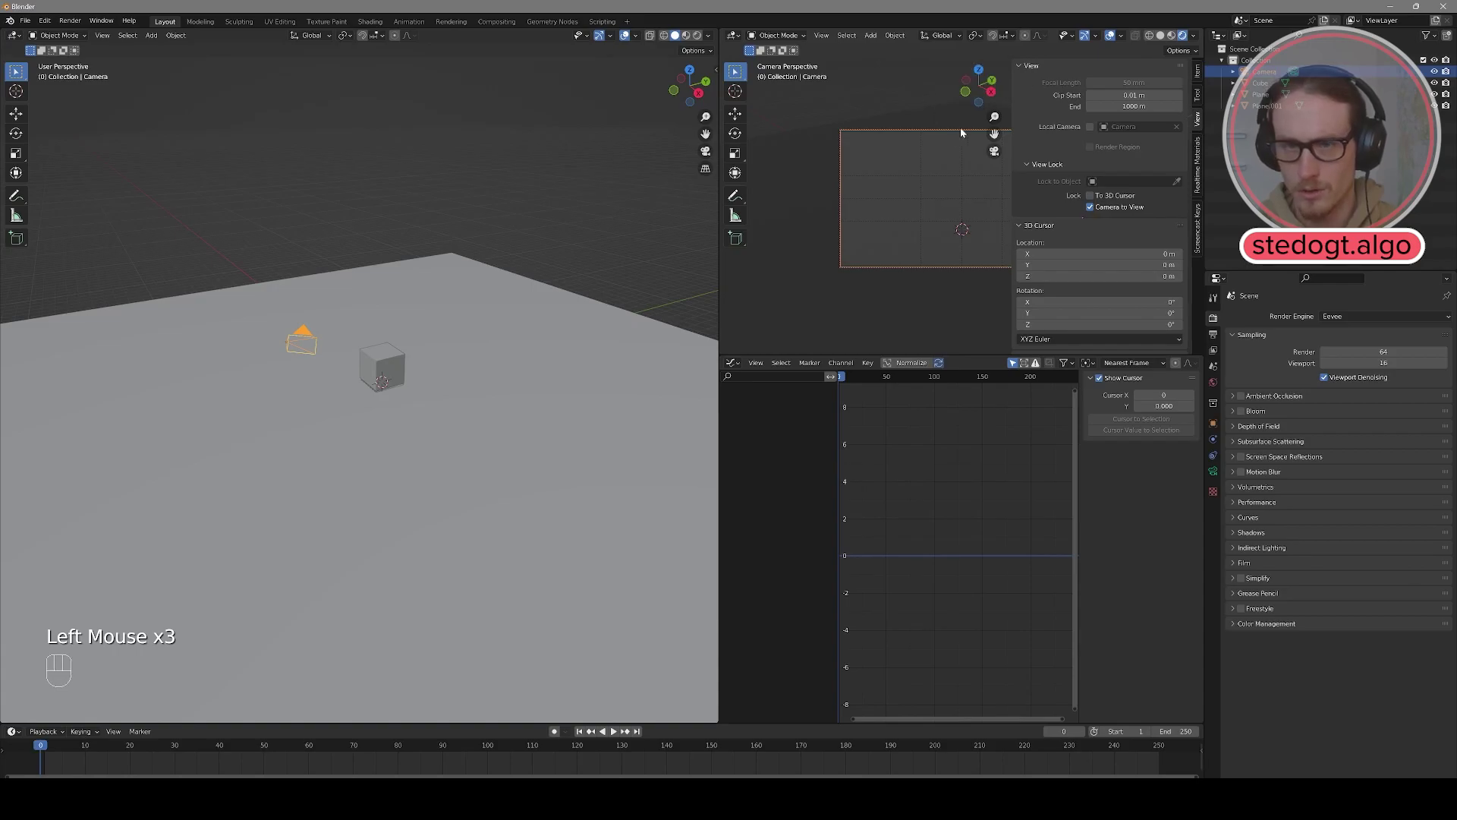
key("n")
Step: Dolly and pan the camera view so the cube is centred in the shot
scroll(979, 178, "down", 5)
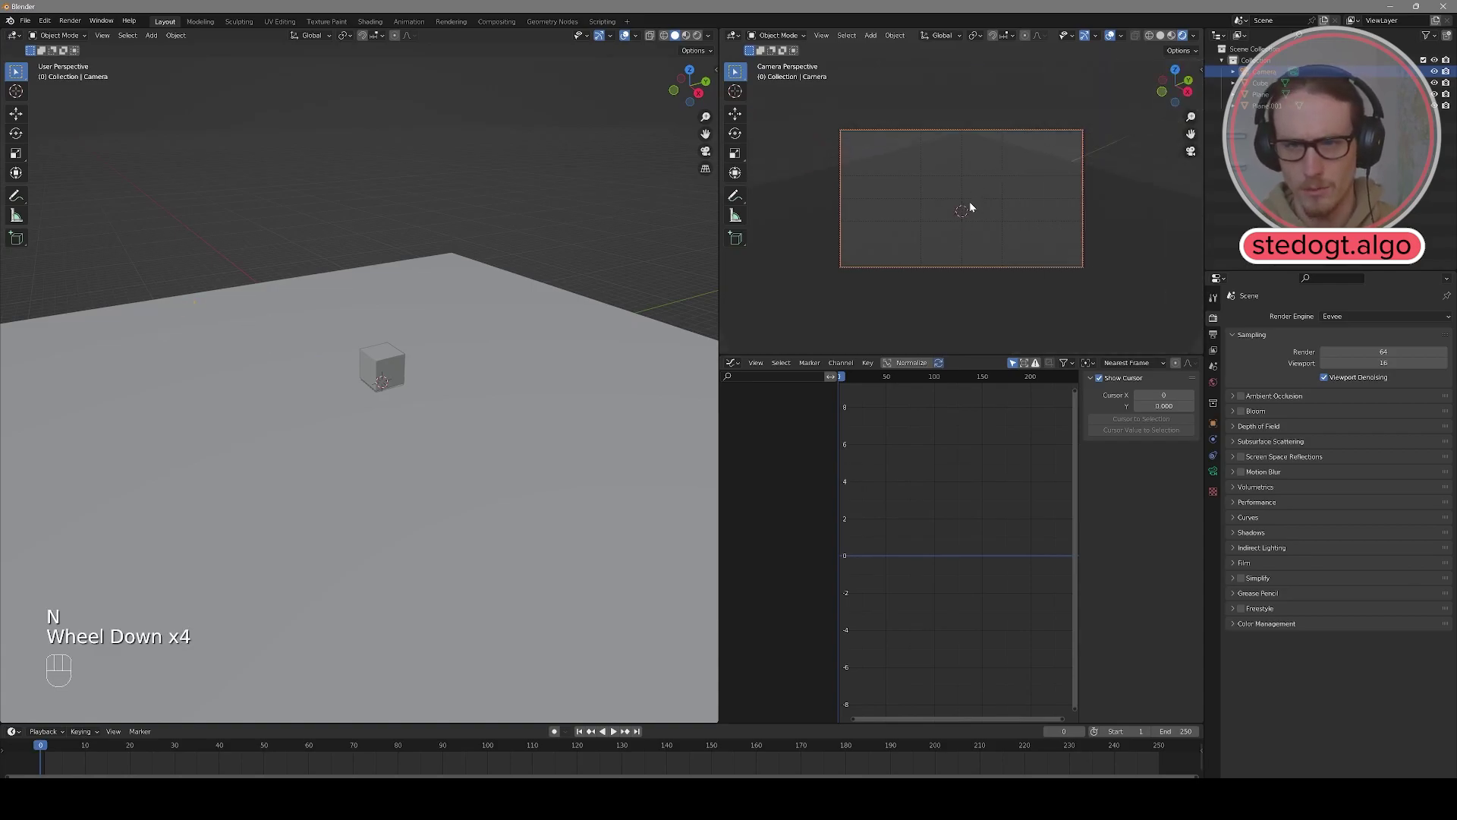
scroll(968, 198, "up", 1)
scroll(969, 198, "up", 4)
scroll(968, 199, "down", 3)
scroll(969, 199, "up", 3)
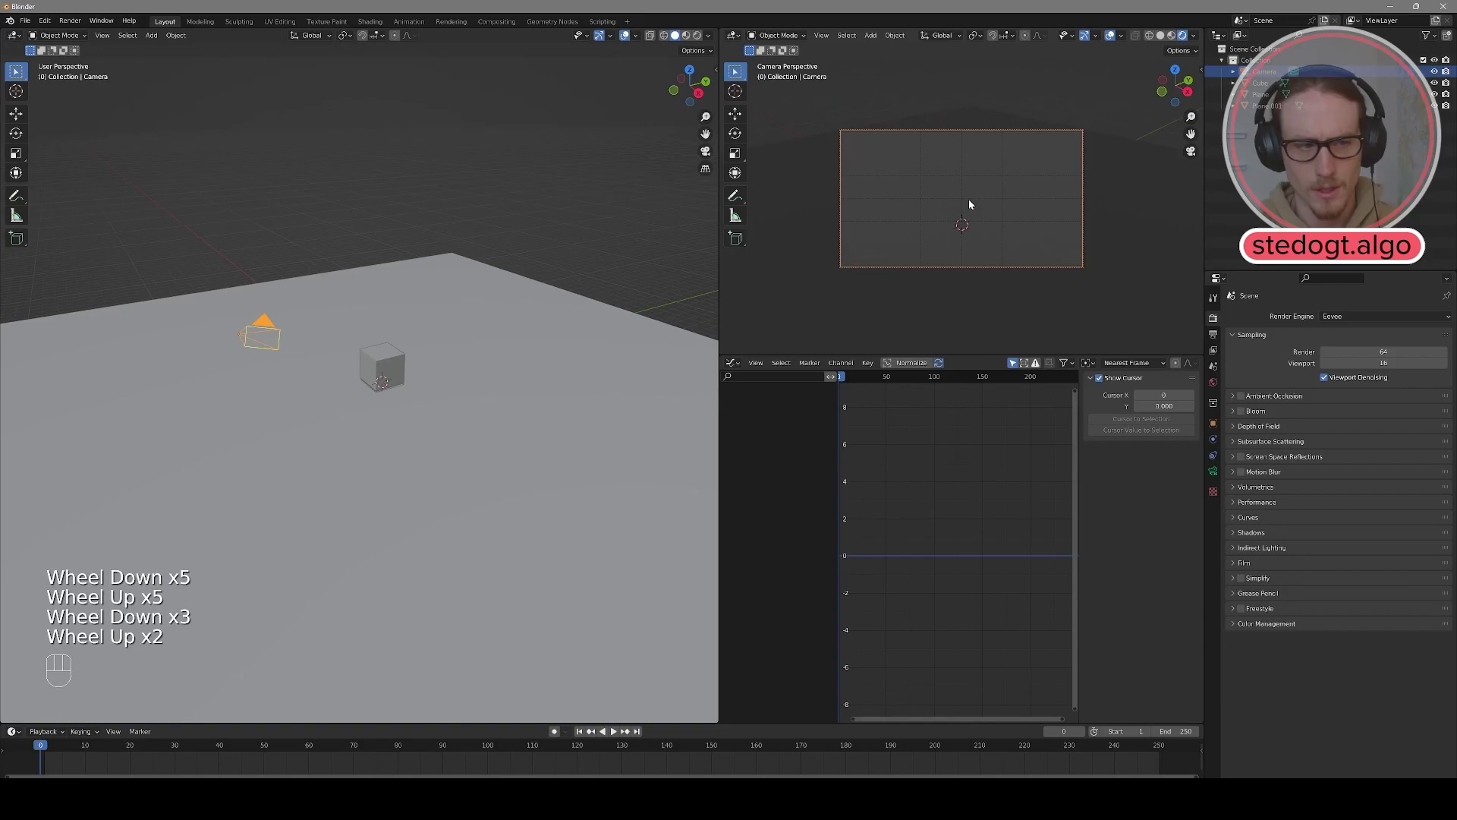
scroll(968, 199, "down", 1)
mouse_move(967, 200)
middle_mouse_down("shift")
mouse_move(982, 149)
mouse_move(959, 185)
mouse_move(972, 155)
mouse_move(953, 174)
mouse_move(987, 170)
mouse_move(949, 170)
mouse_move(957, 219)
mouse_move(966, 205)
middle_mouse_up("shift")
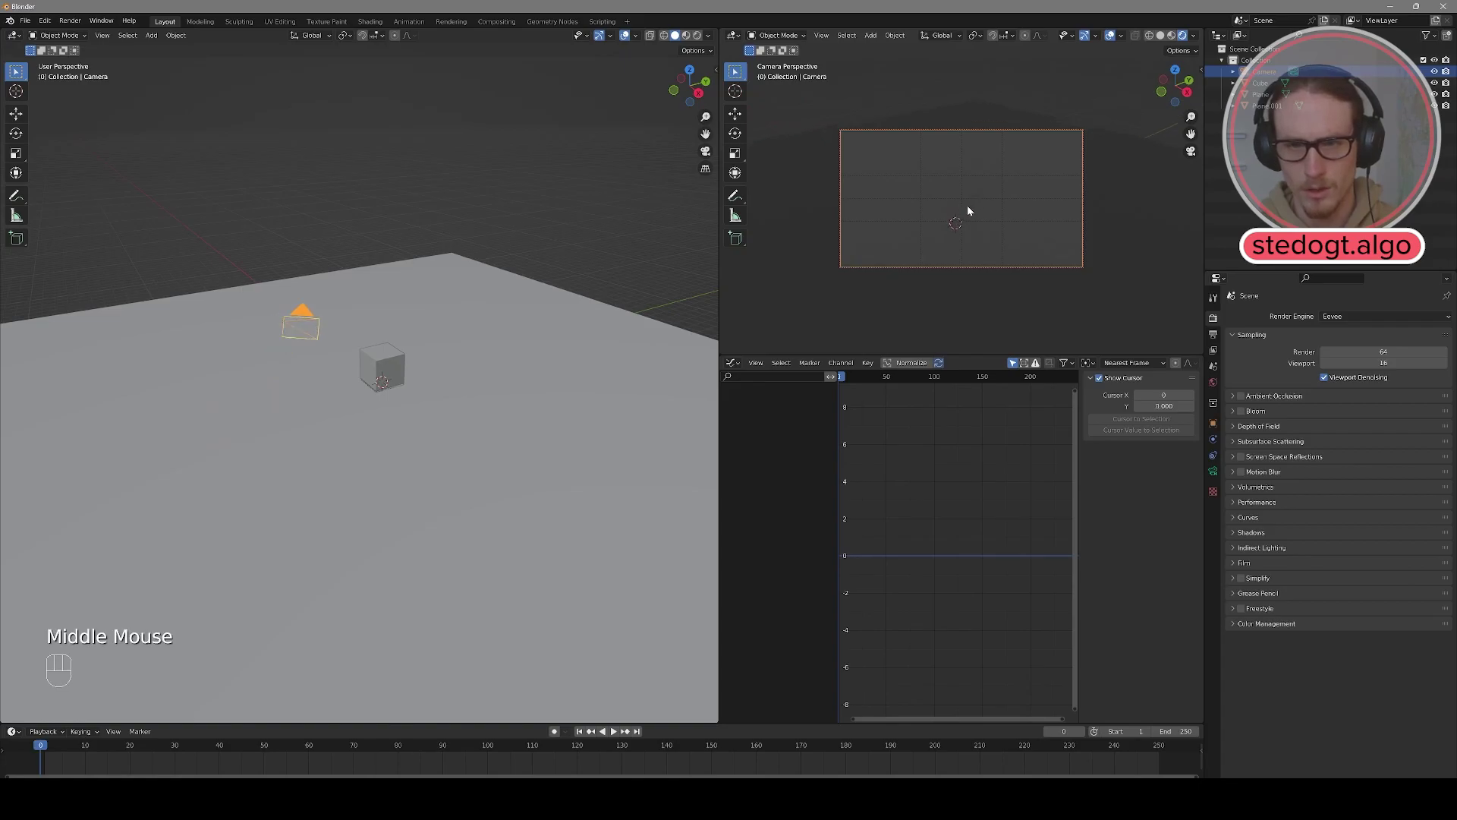
Step: Add an area light beside the camera, aim it at the cube, and shrink it
left_click(381, 400)
key("shift+a")
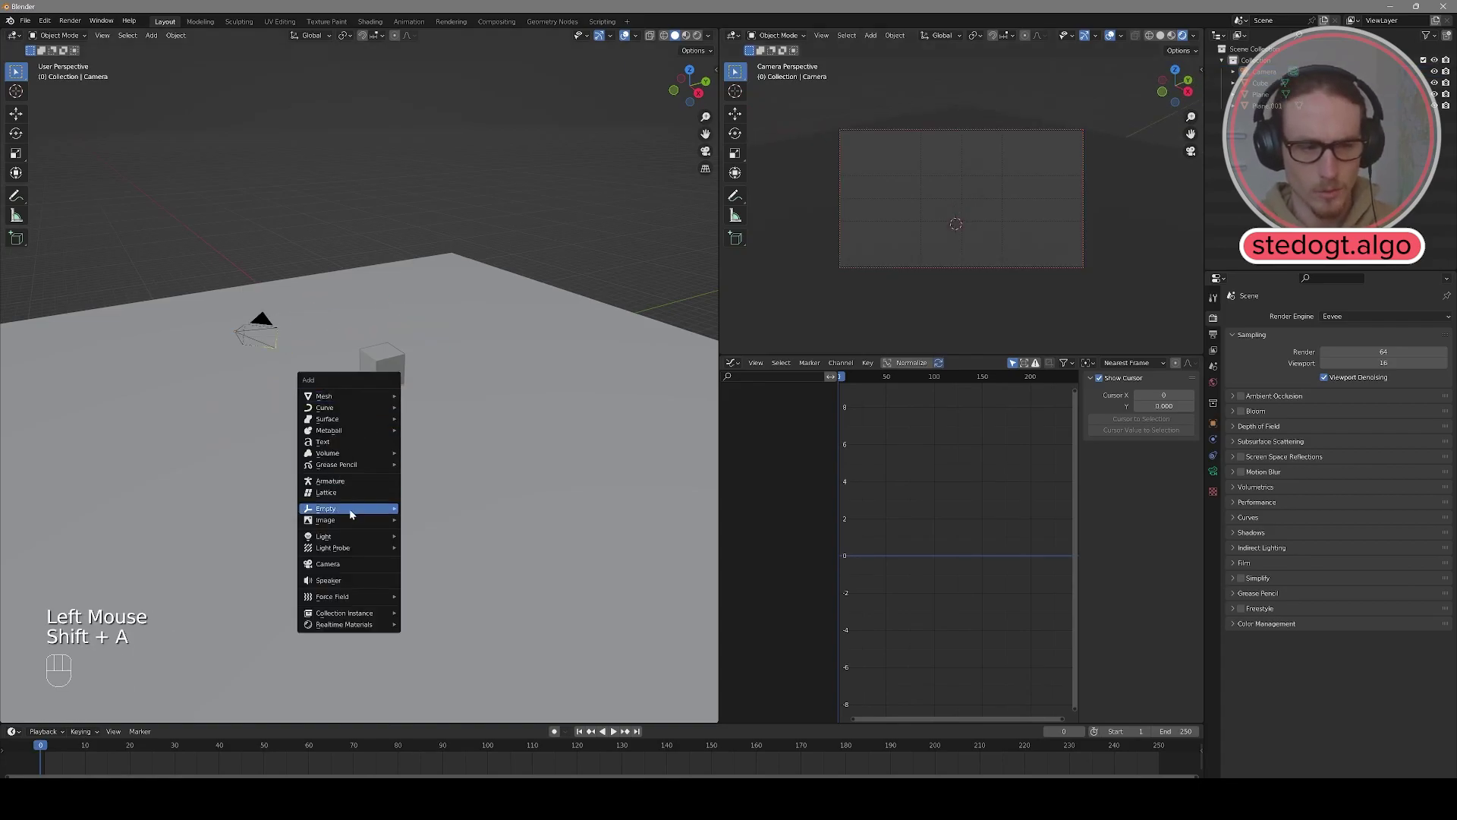
mouse_move(360, 537)
left_click(424, 573)
key("g")
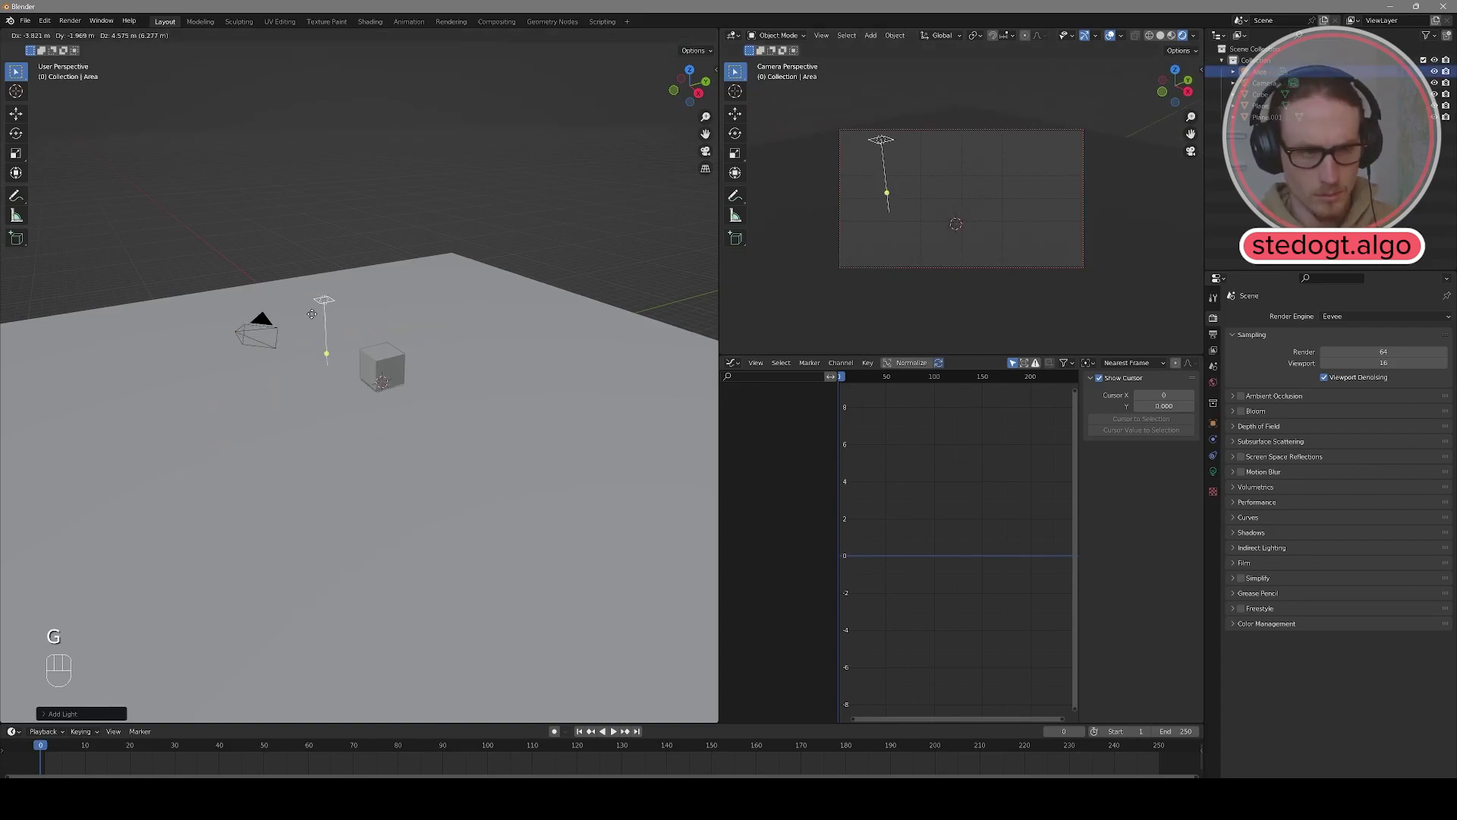
left_click(289, 337)
key("r")
left_click(466, 361)
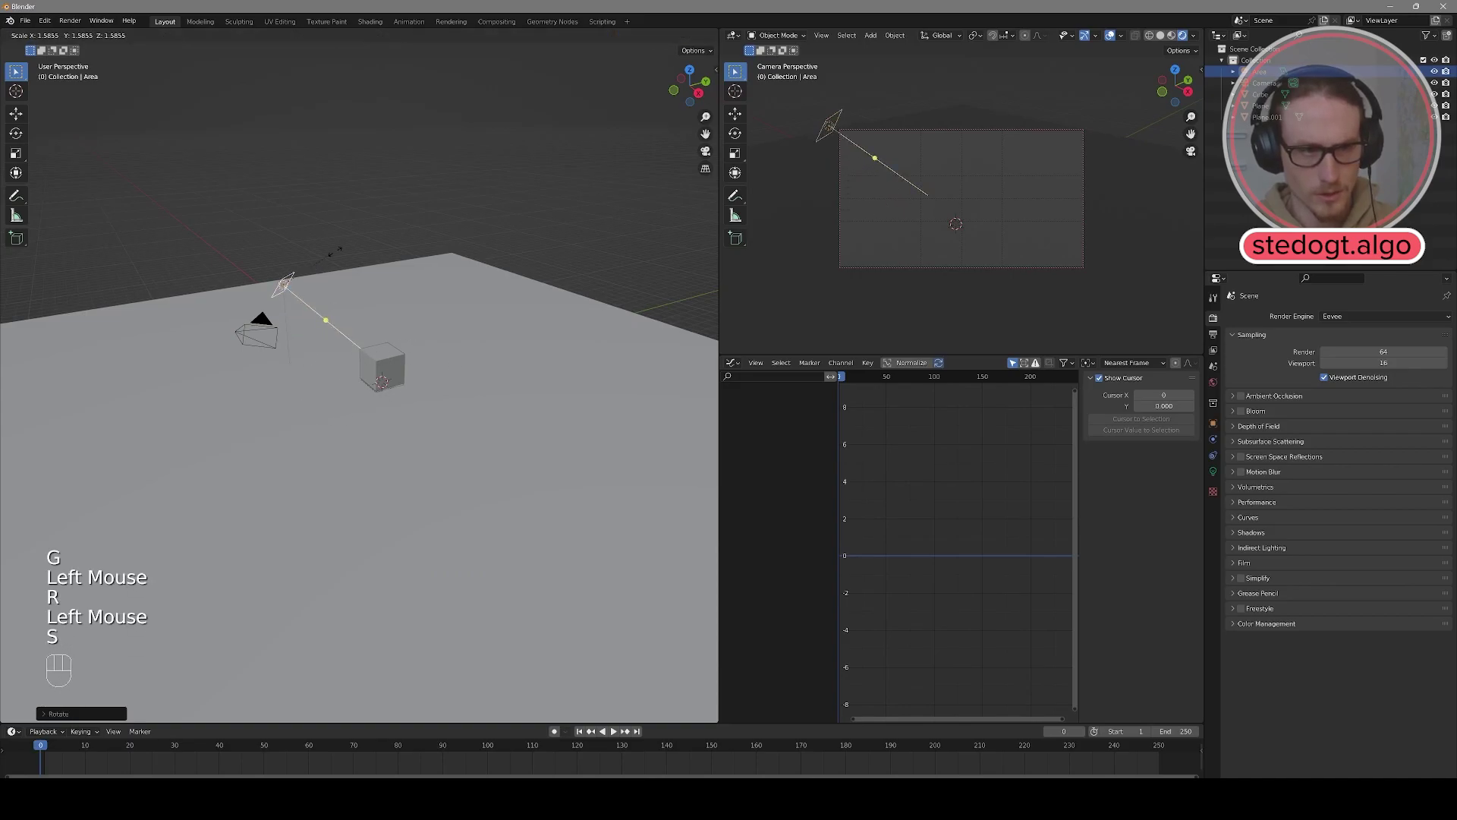
key("s")
left_click(571, 180)
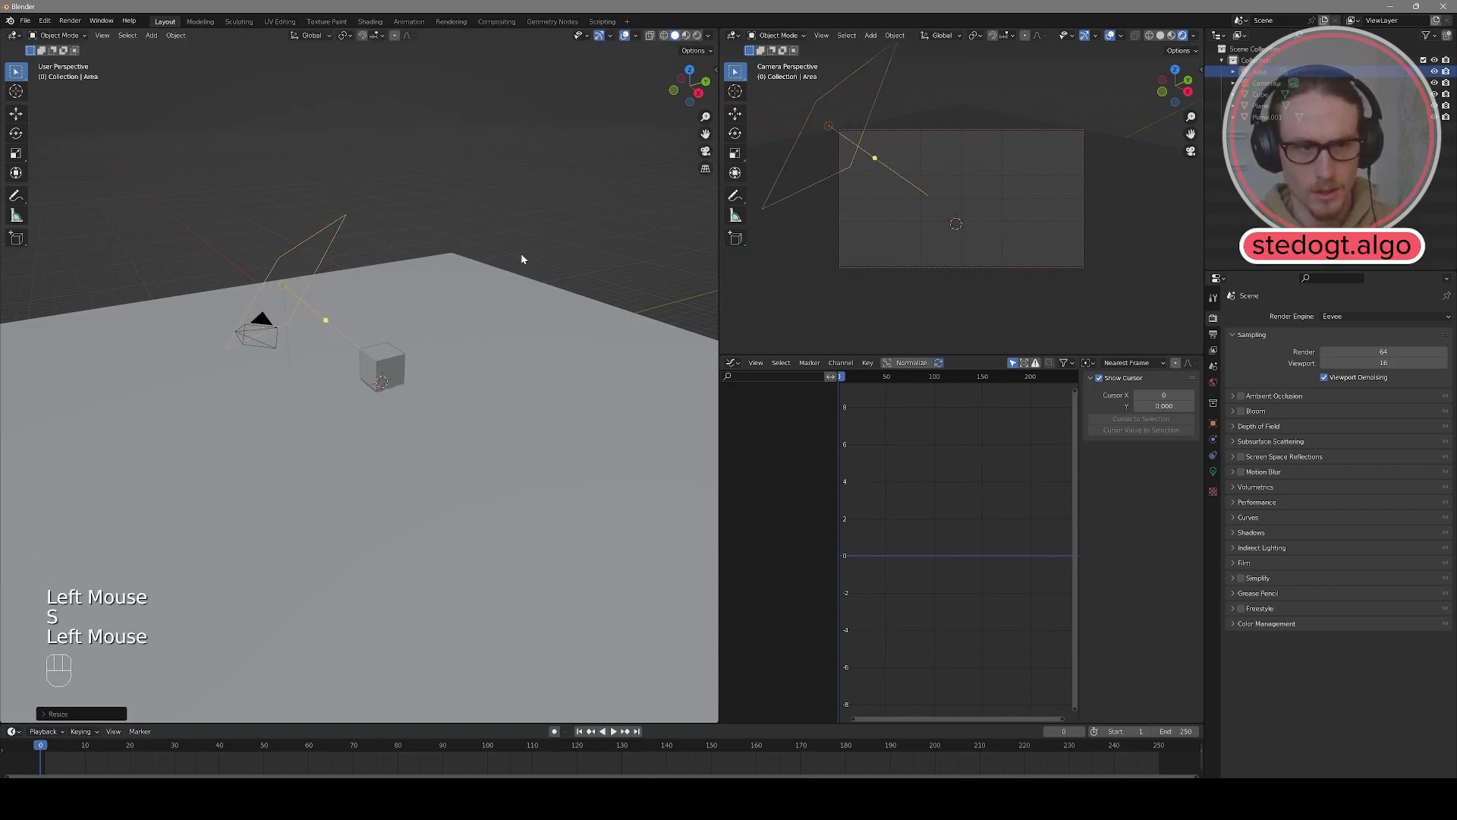
Step: Set the area light's Power to 10000 in its light properties
left_click(1213, 472)
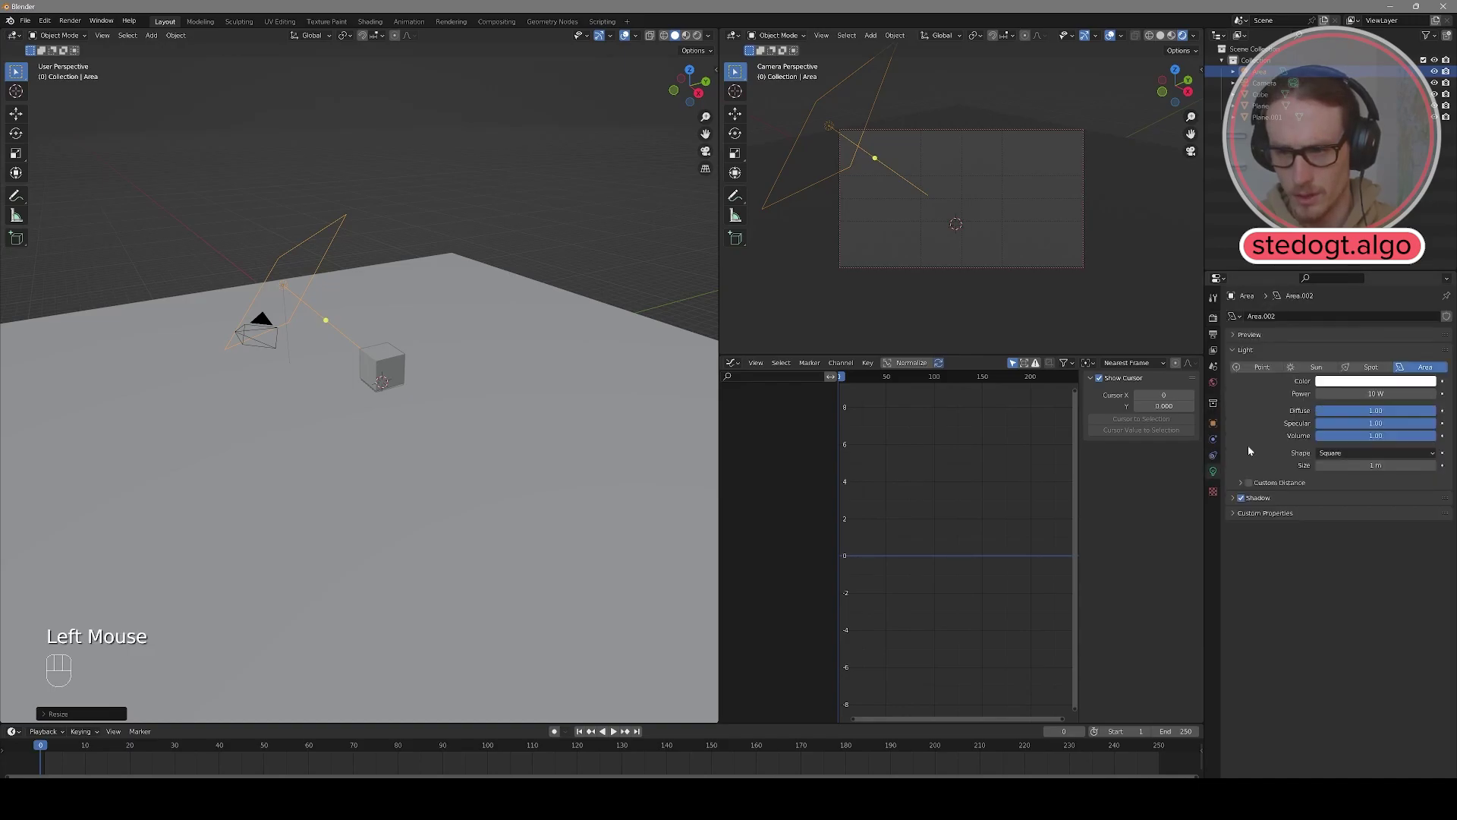
double_click(1359, 393)
type("10000")
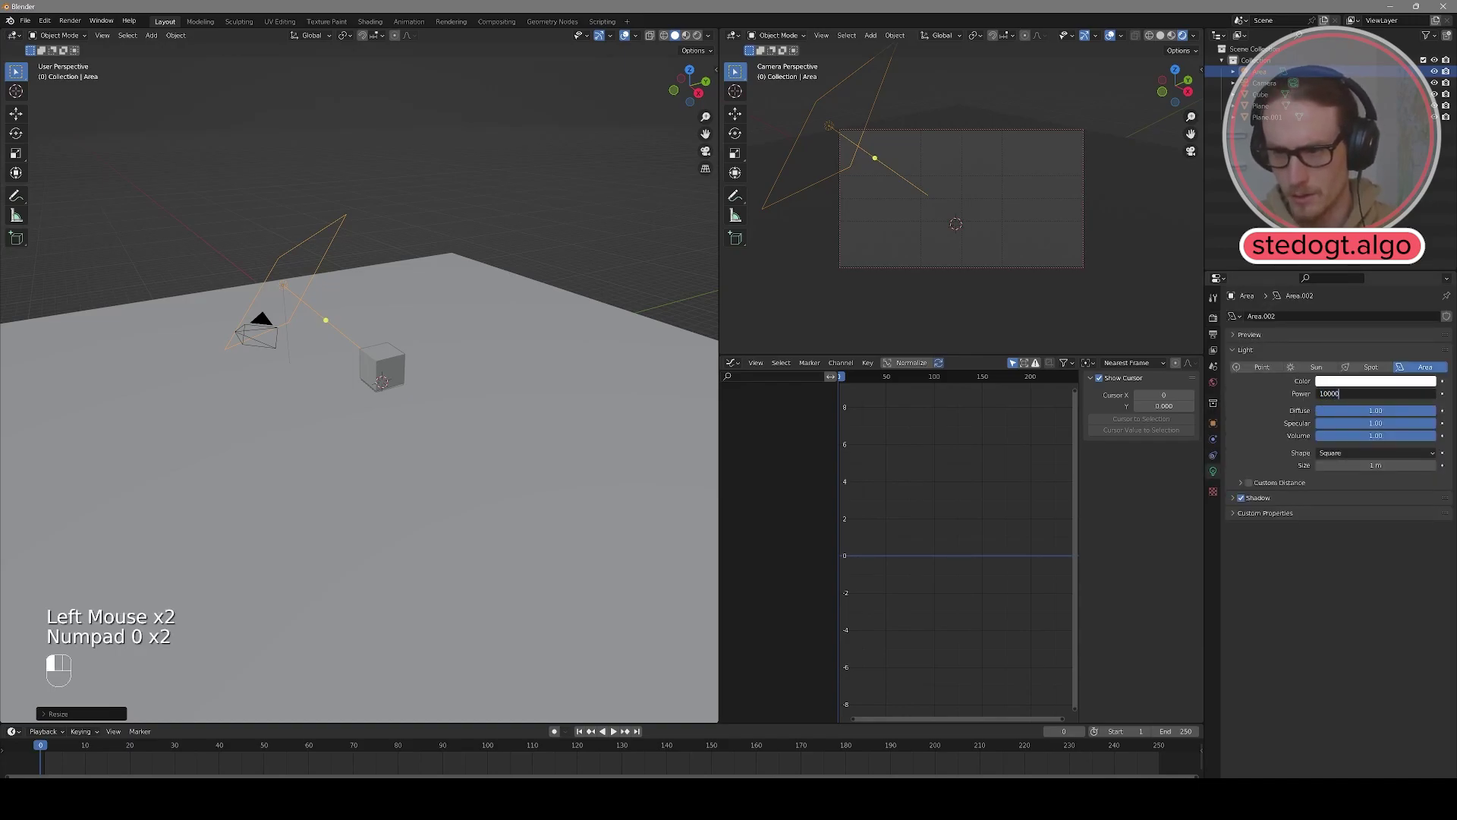
key("Return")
Step: Duplicate the area light, then rotate, resize and move the copy above the cube
middle_click_drag(279, 285, 330, 303)
key("shift+d")
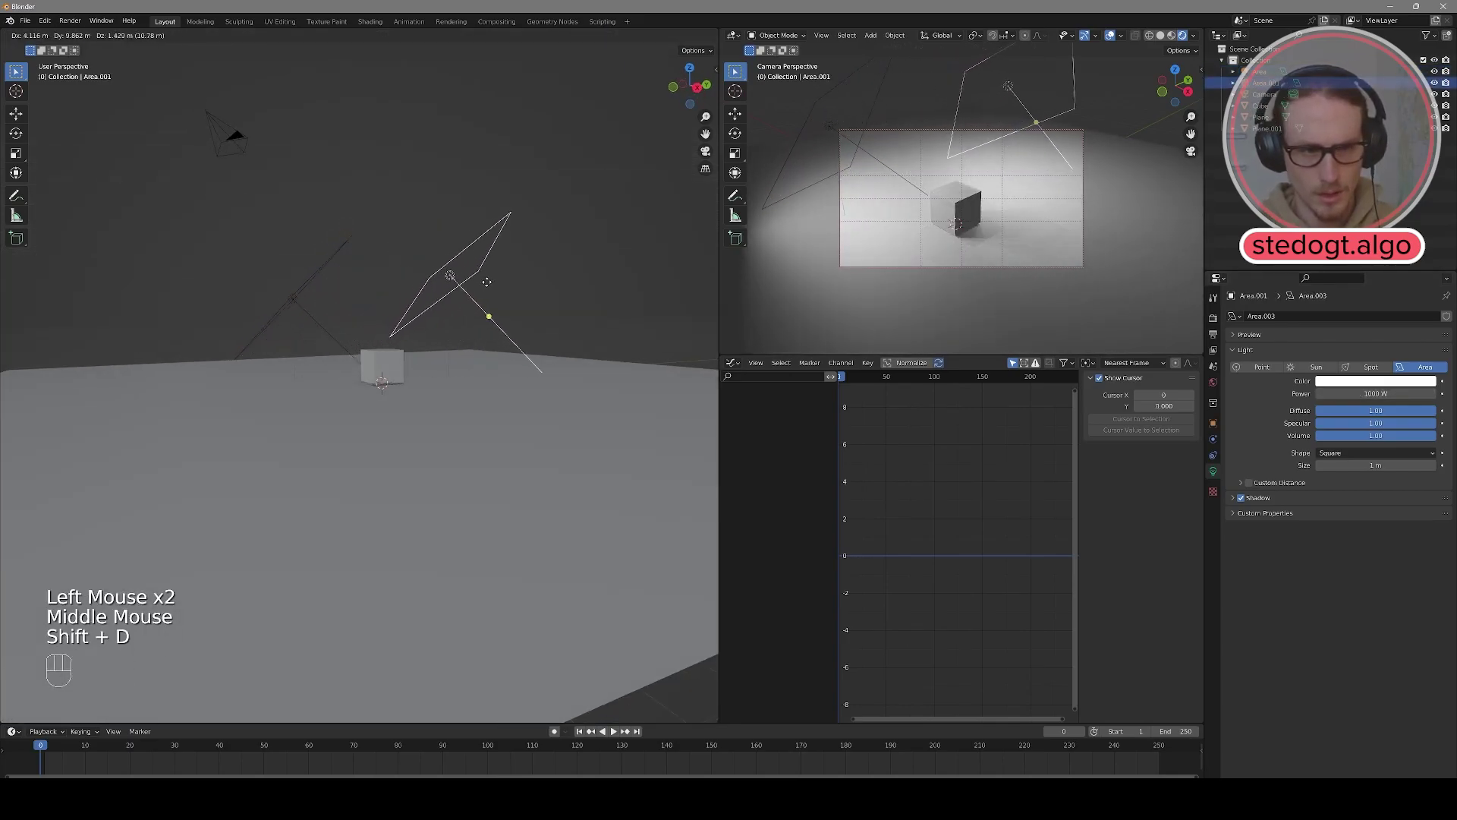
left_click(486, 281)
key("r")
left_click(568, 331)
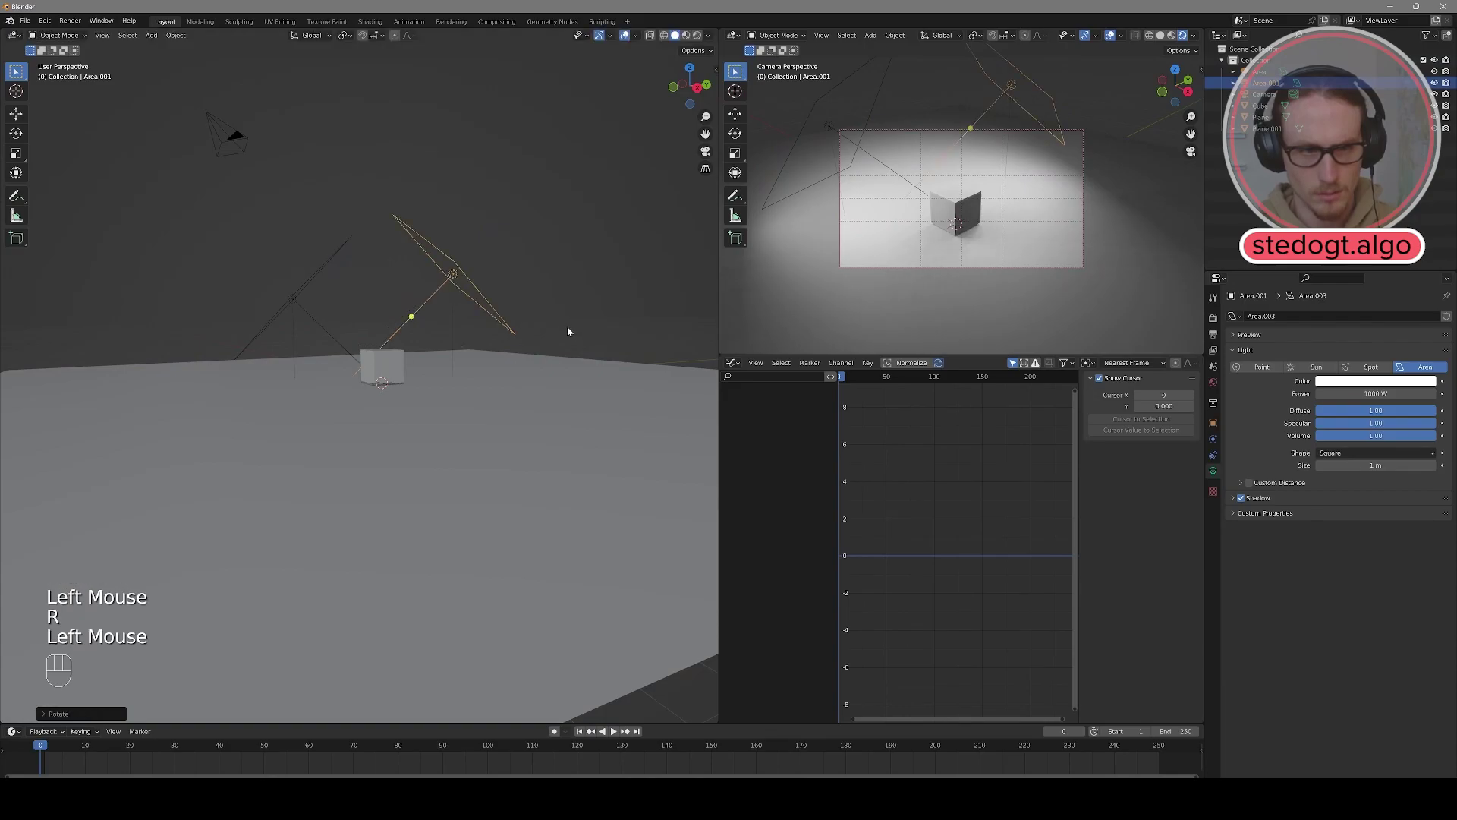
key("s")
left_click(445, 400)
key("g")
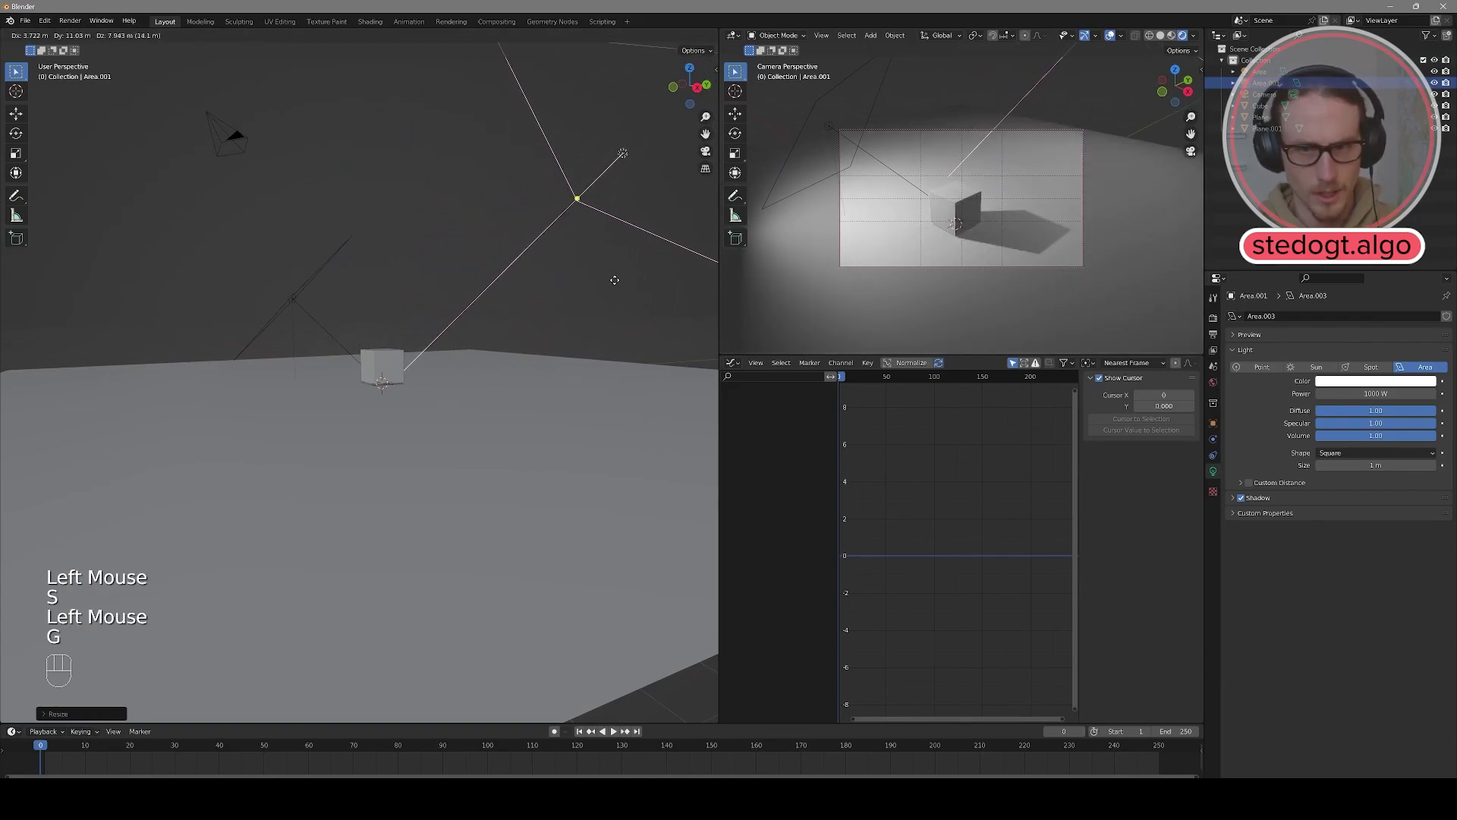
left_click(598, 376)
Step: Move the area light to a new position
middle_click_drag(598, 376, 433, 400)
scroll(553, 516, "up", 1)
scroll(553, 516, "down", 2)
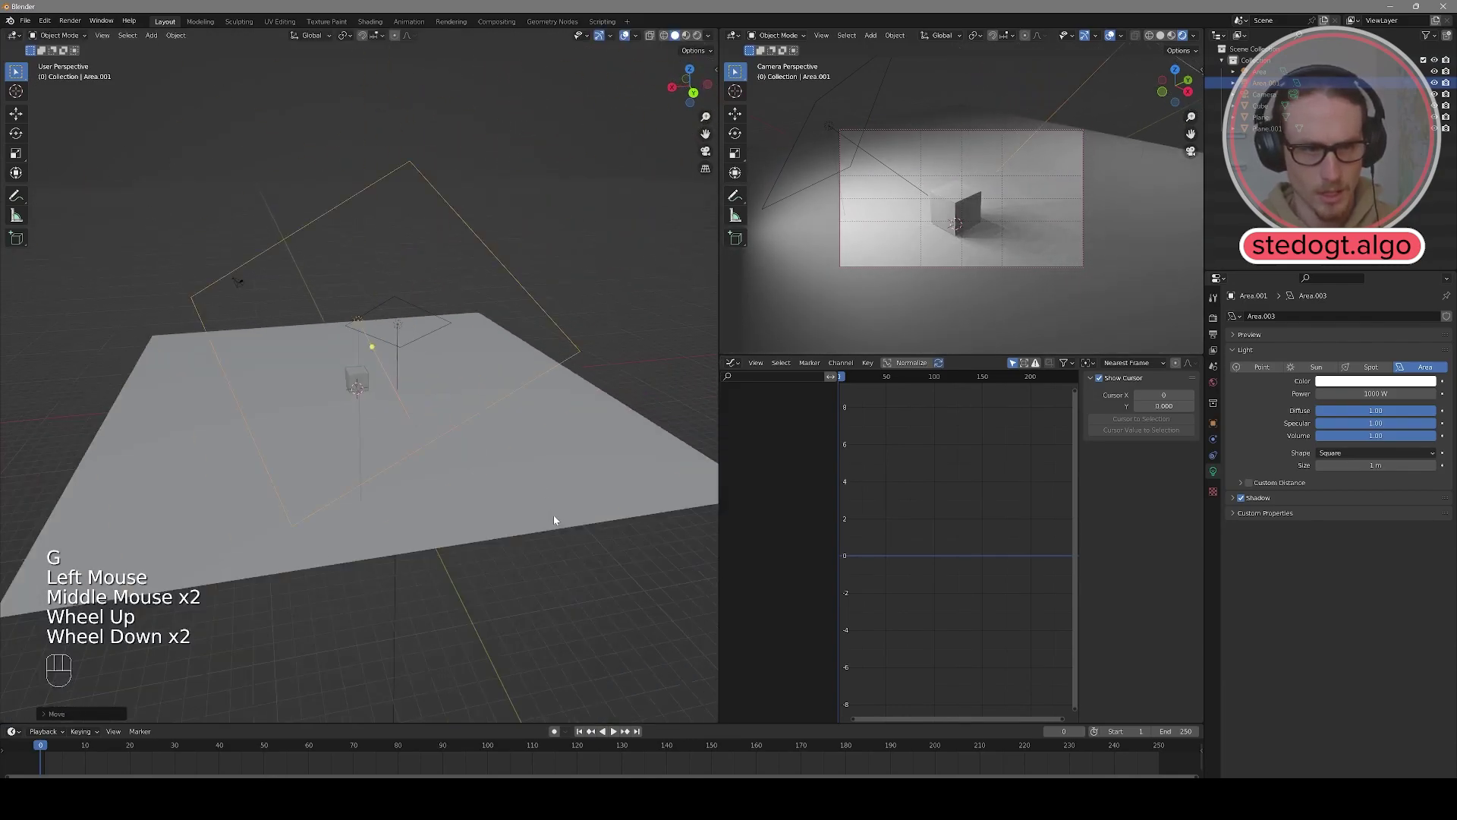
middle_click_drag(554, 520, 425, 440)
key("g")
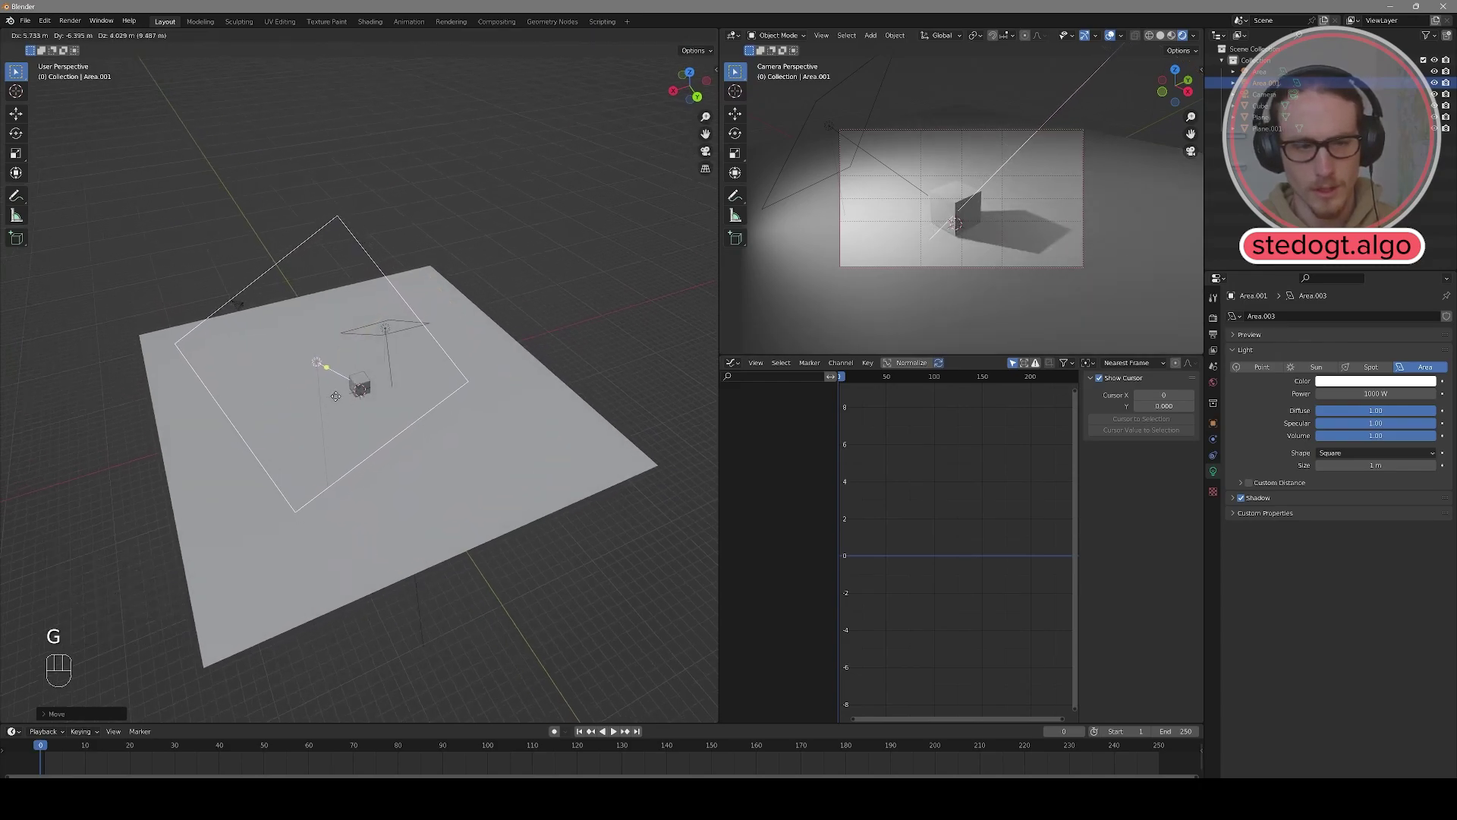
left_click(335, 397)
middle_click_drag(328, 396, 303, 439)
scroll(303, 439, "up", 2)
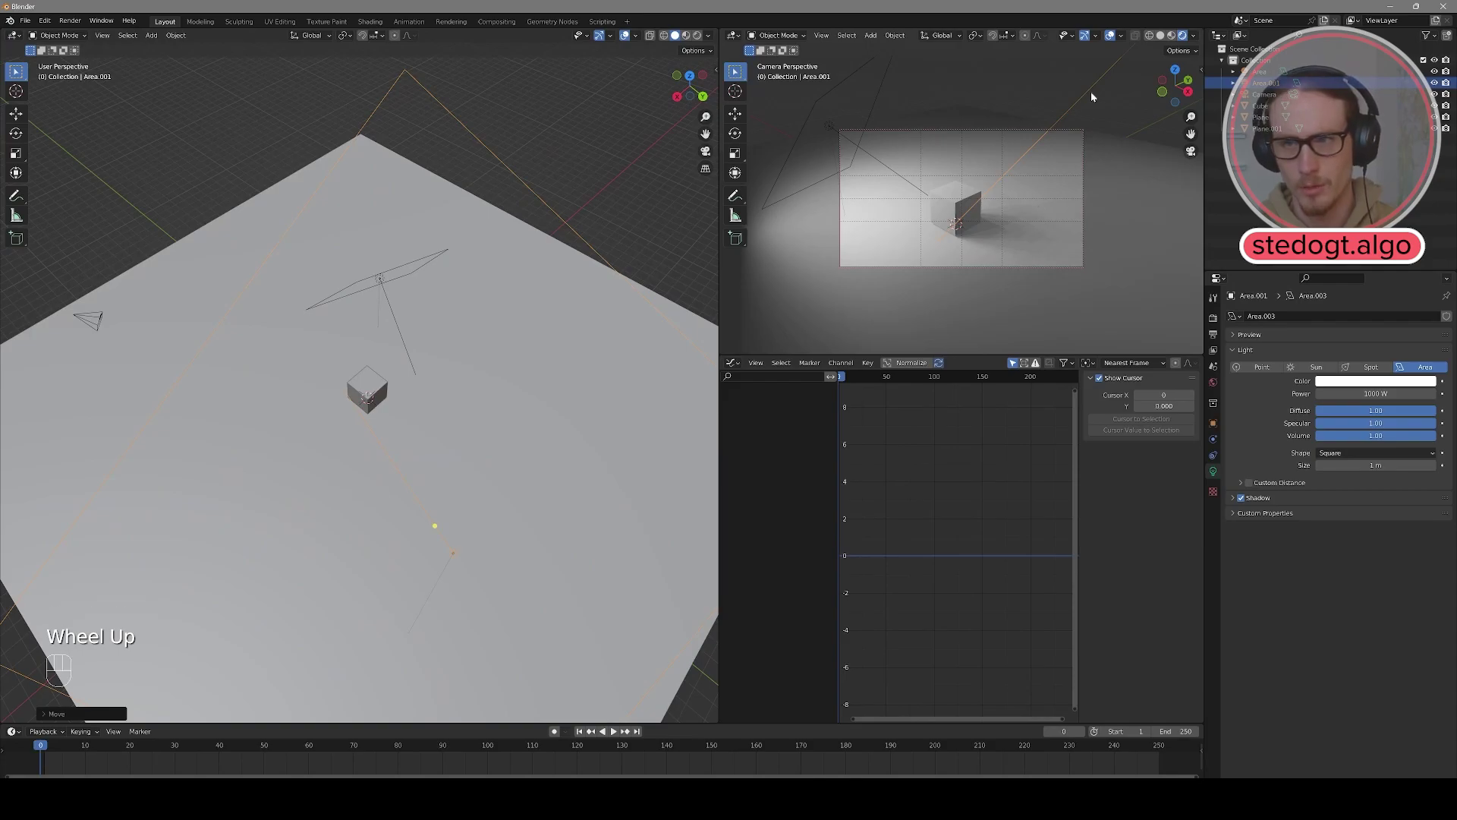
Step: Re-aim the Area.001 light and shift the other area light slightly
left_click(1148, 126)
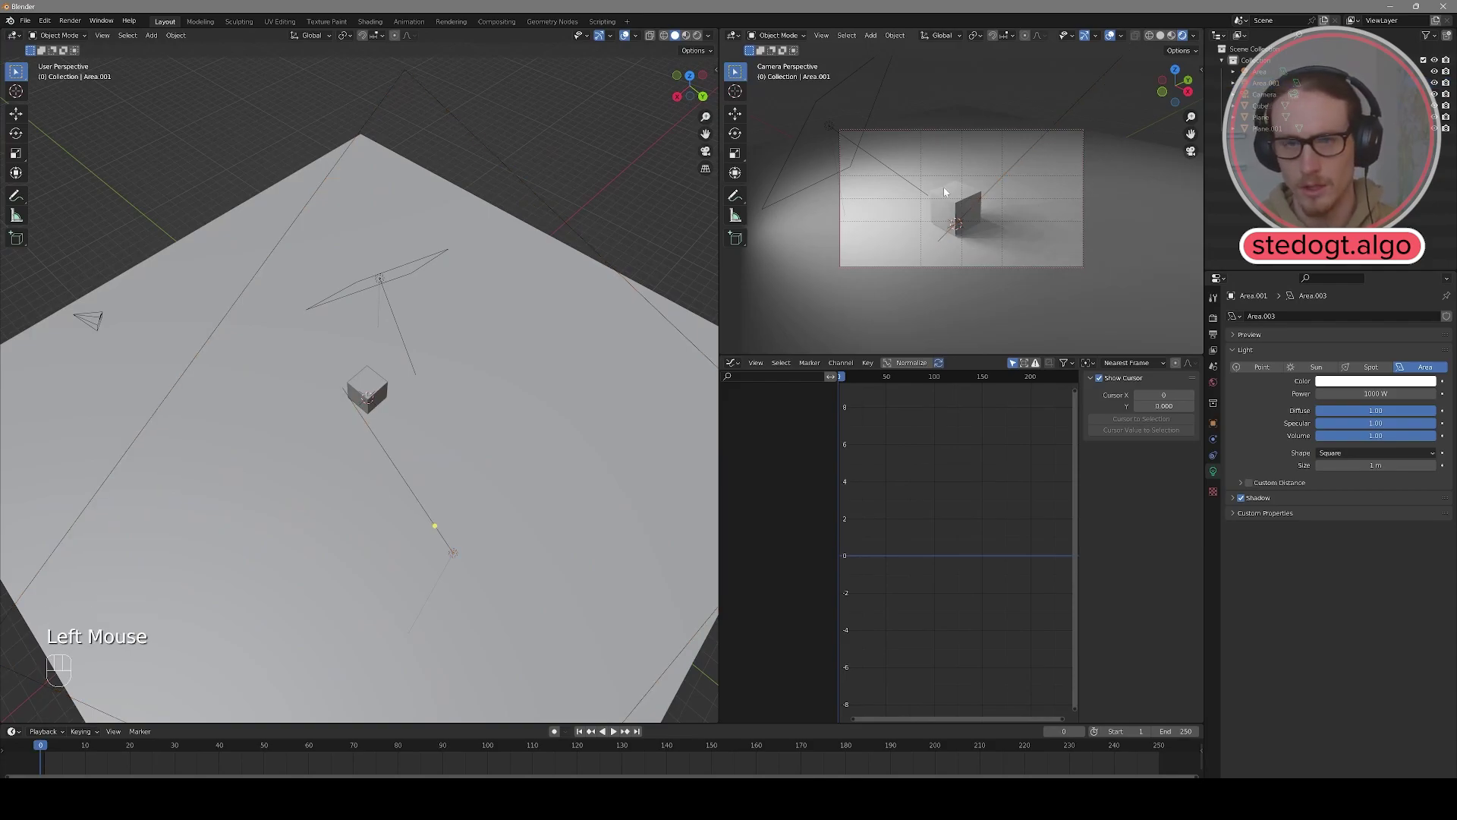
left_click(406, 470)
key("r")
left_click(426, 414)
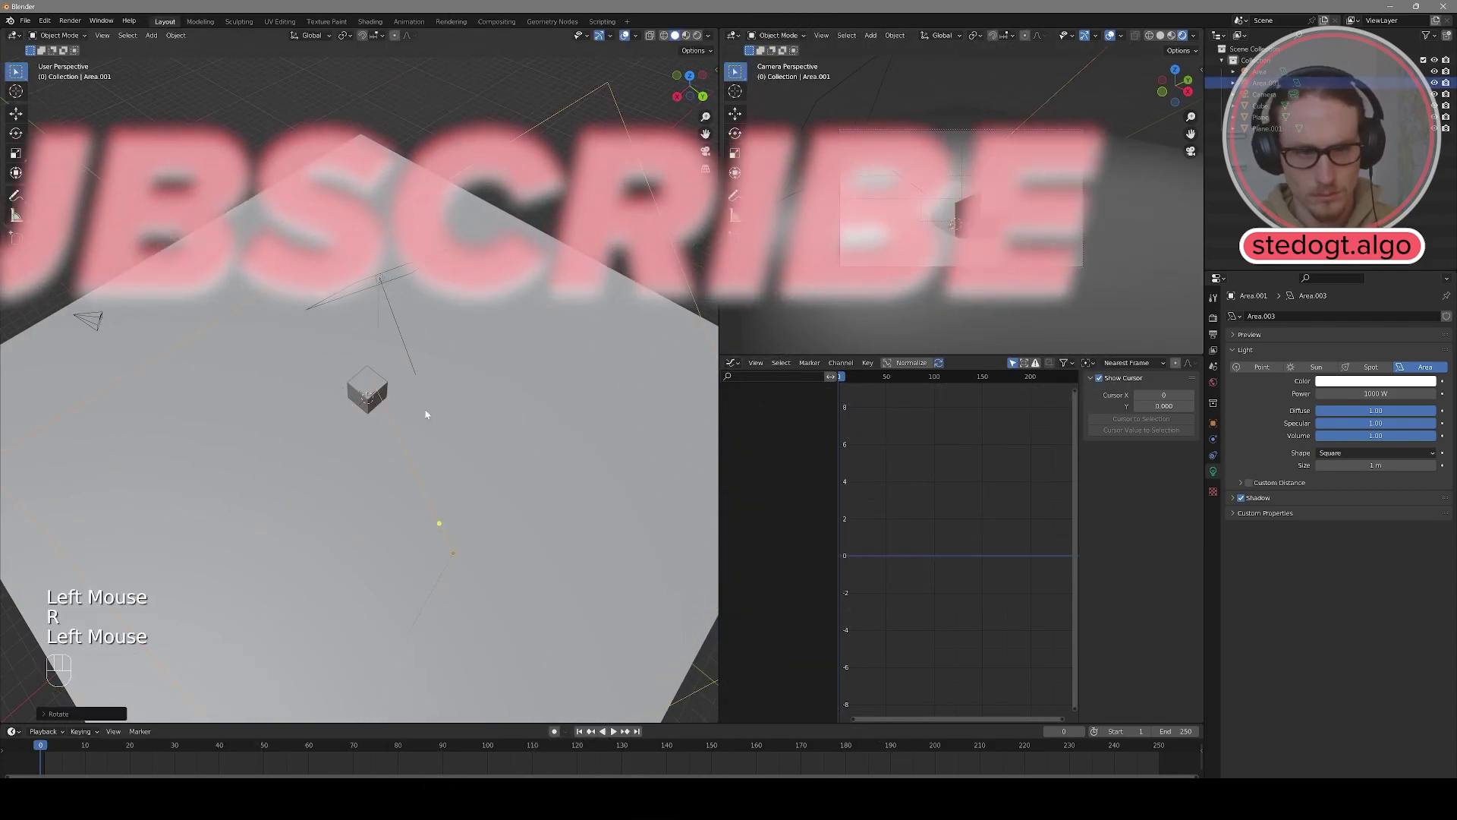
scroll(292, 298, "up", 1)
left_click(292, 297)
middle_click_drag(425, 414, 431, 241)
key("g")
left_click(251, 319)
Step: Select the ground plane and scale it up much larger
left_click(431, 242)
key("n")
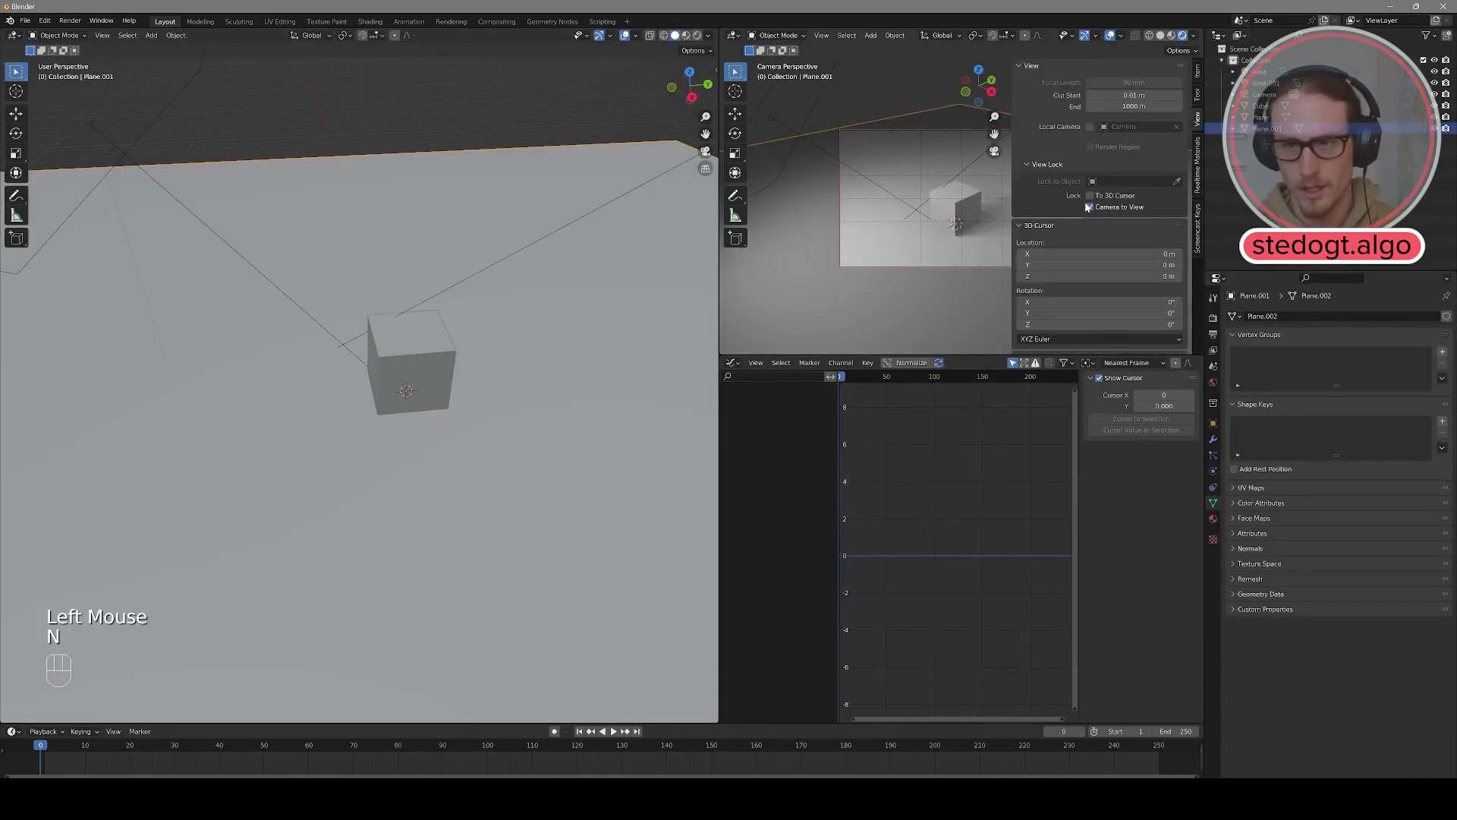
key("n")
middle_click_drag(402, 250, 334, 264)
left_click(311, 274)
left_click(355, 455)
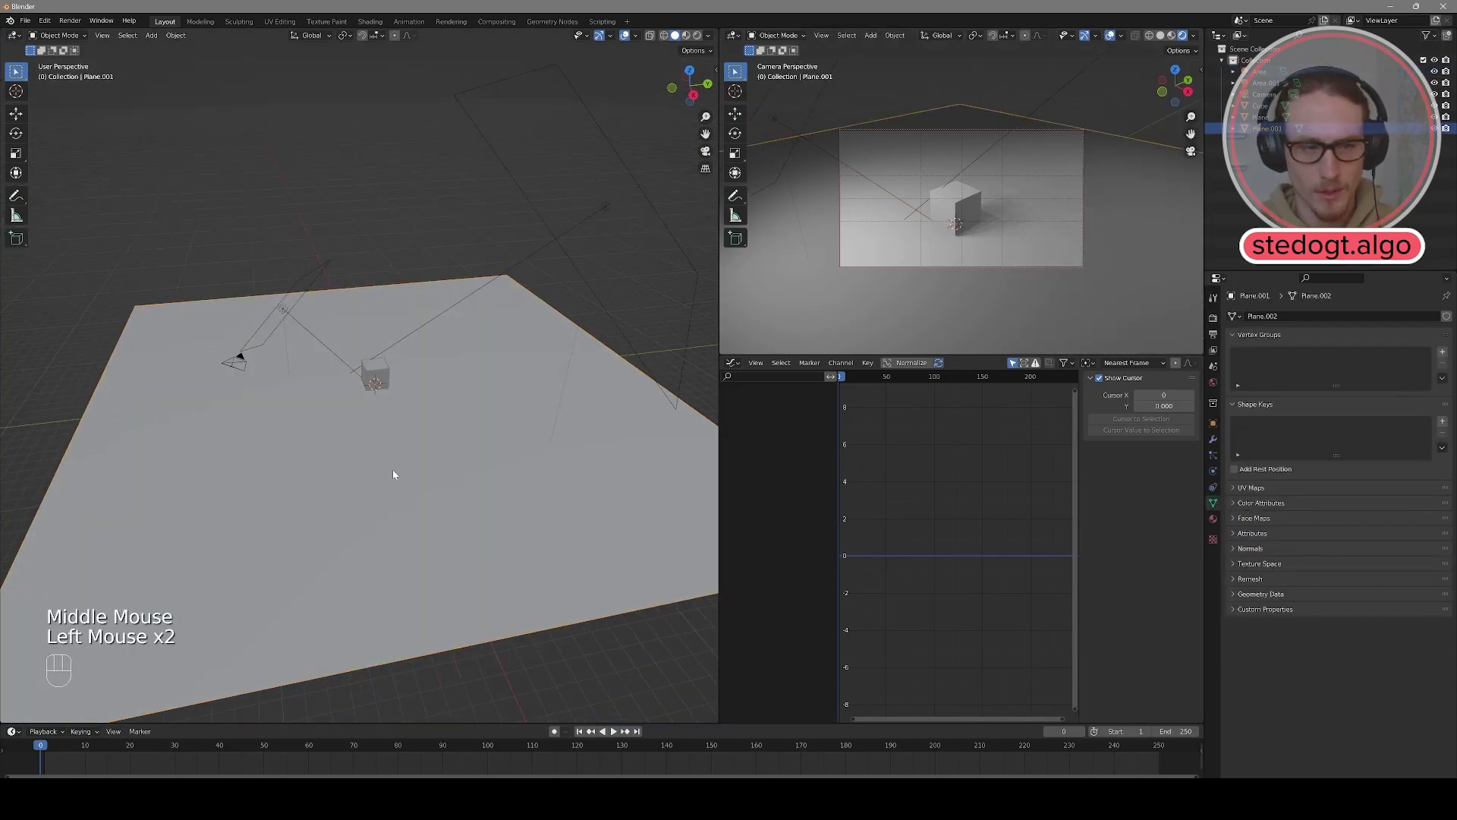
key("s")
left_click(439, 504)
left_click(326, 225)
middle_click_drag(327, 225, 265, 292)
Step: On the camera, keep Thirds on, enable Diagonal, disable Golden Ratio, and pan to reframe the cube
left_click(270, 327)
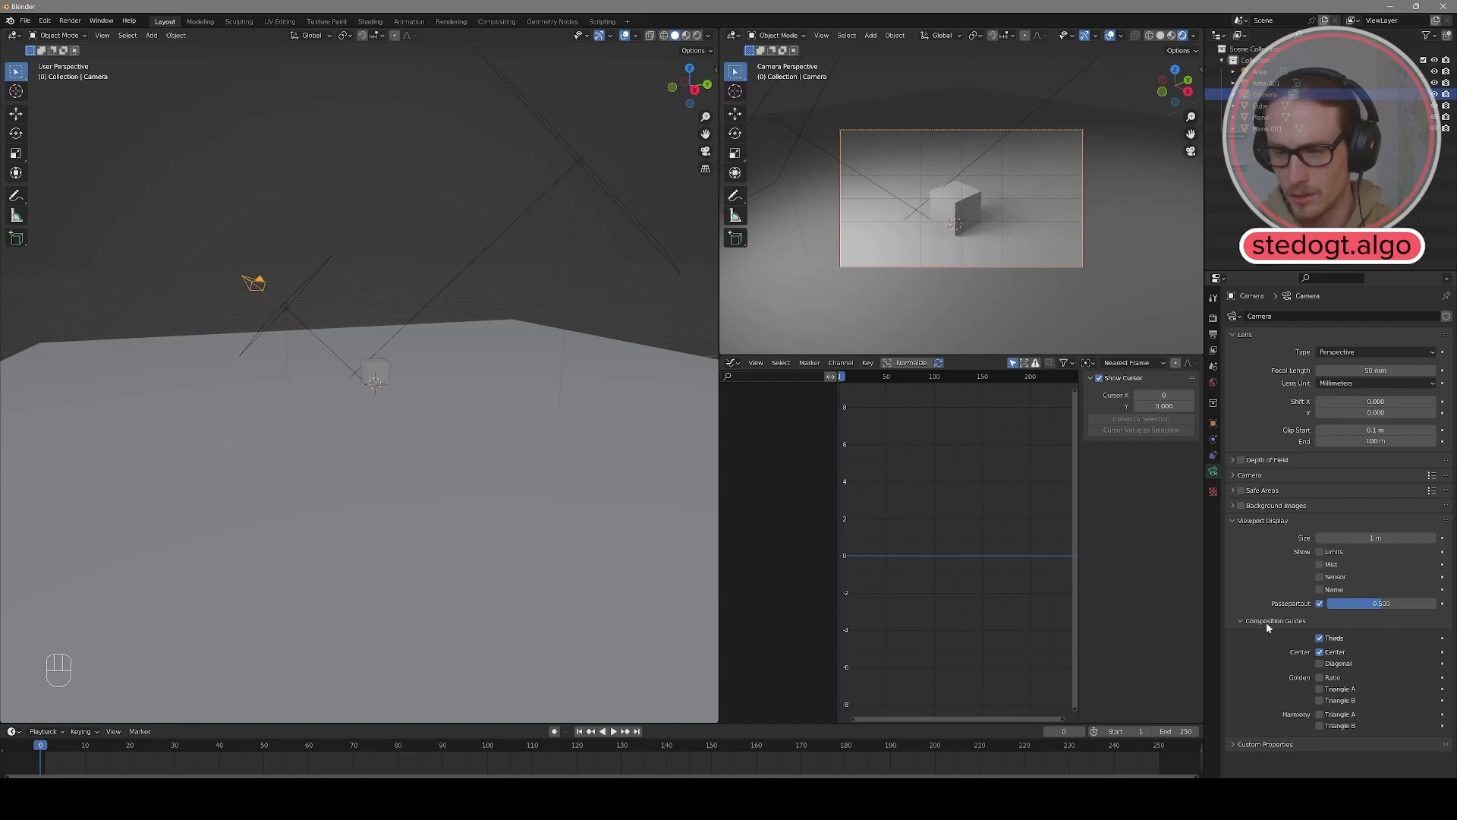
left_click(1319, 639)
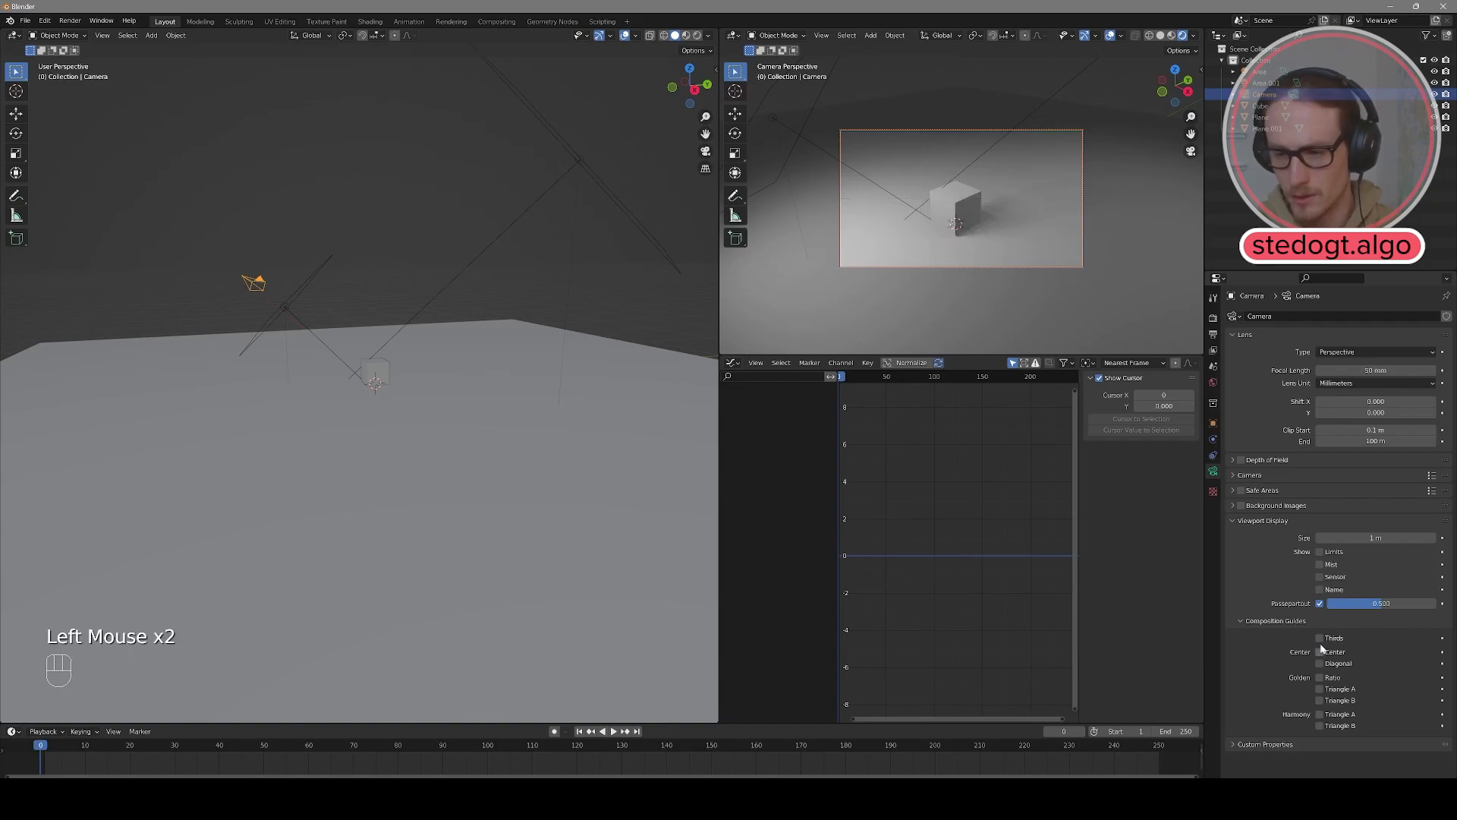
left_click(1319, 639)
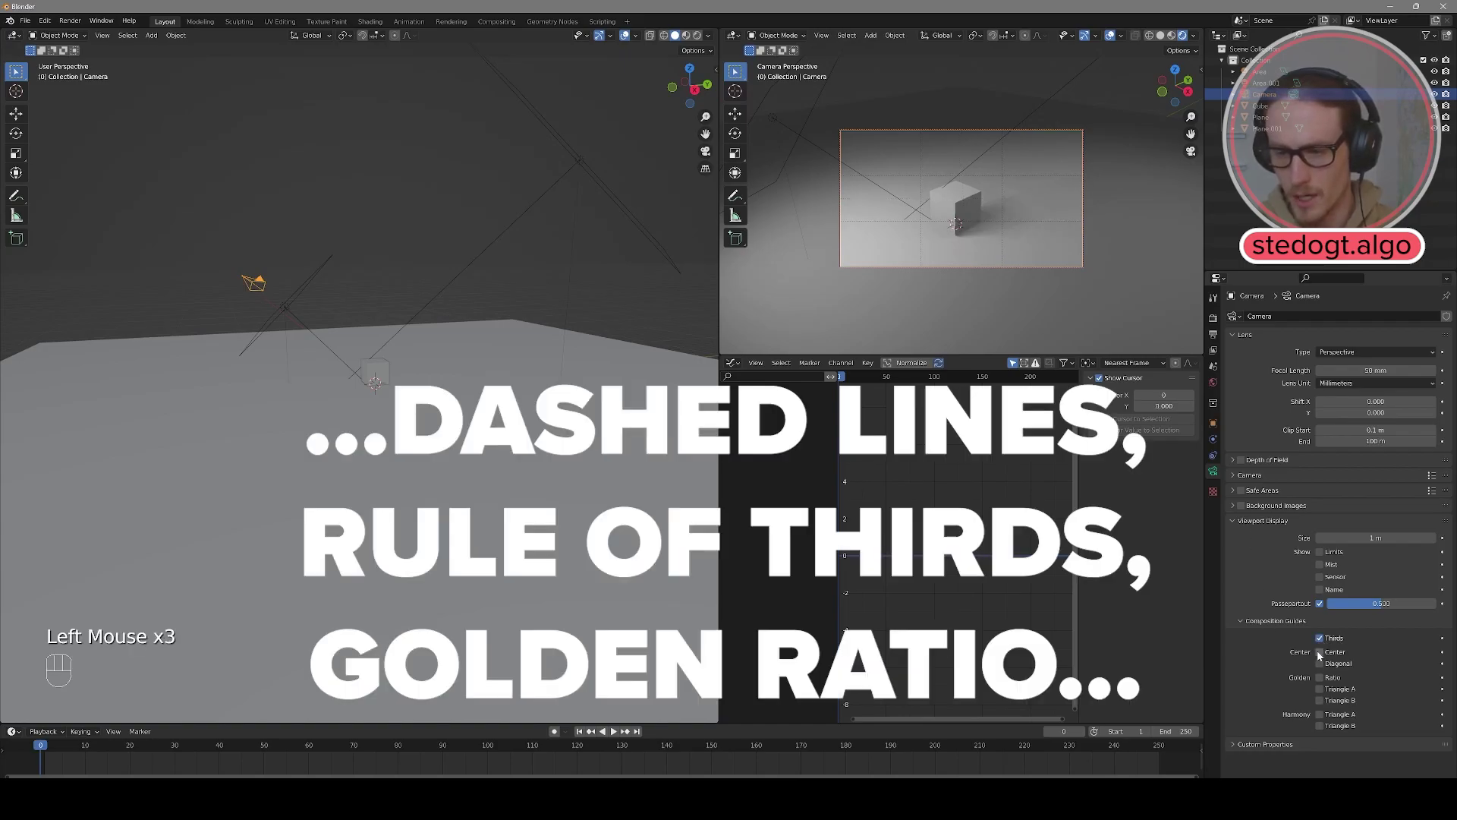
left_click(1320, 664)
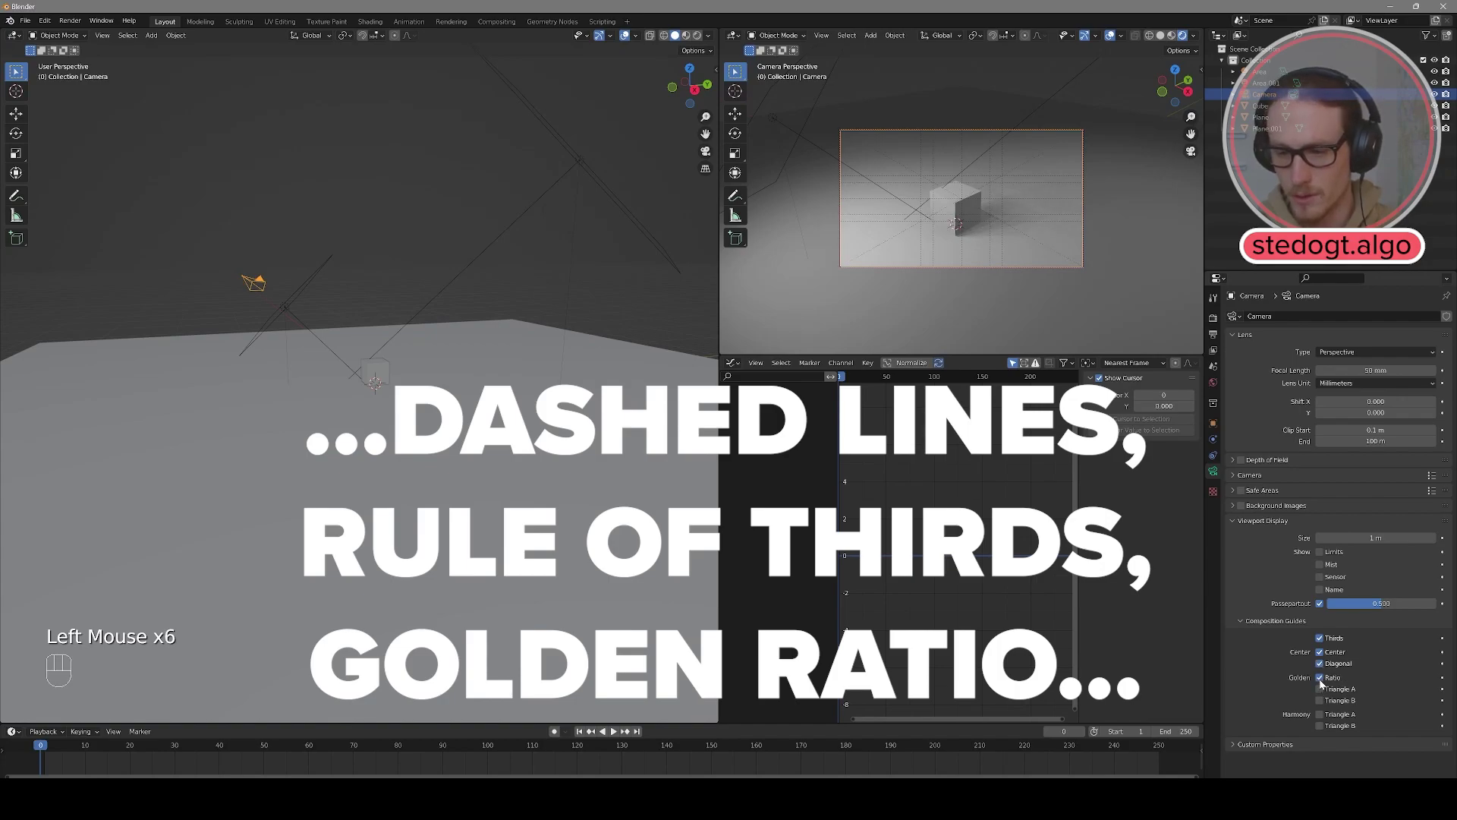
left_click(1320, 677)
middle_click_drag(983, 227, 964, 201, "shift")
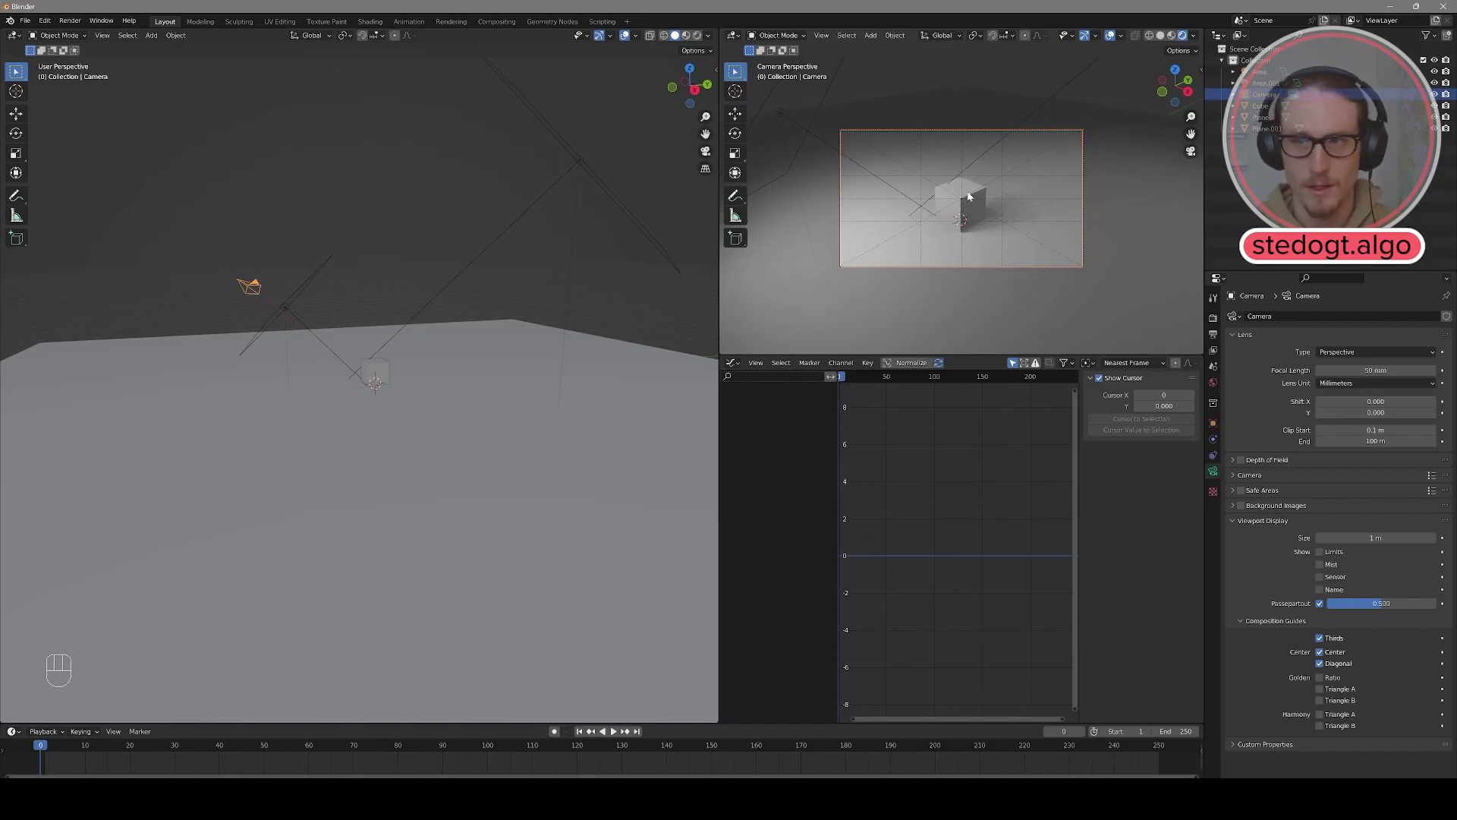
key("n")
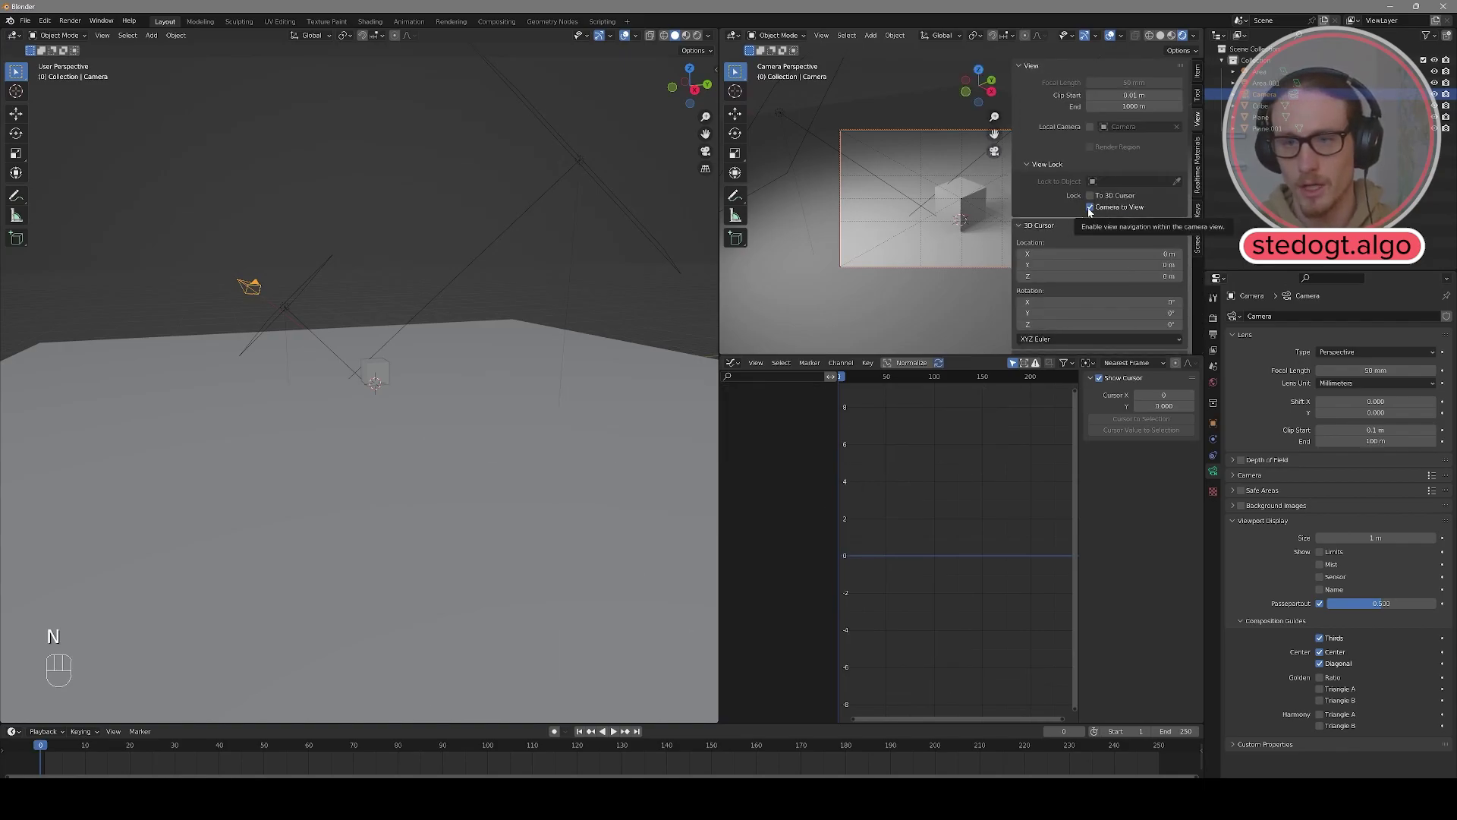
Step: Stop the camera following view navigation, close its sidebar, and orbit the left view
left_click(1090, 207)
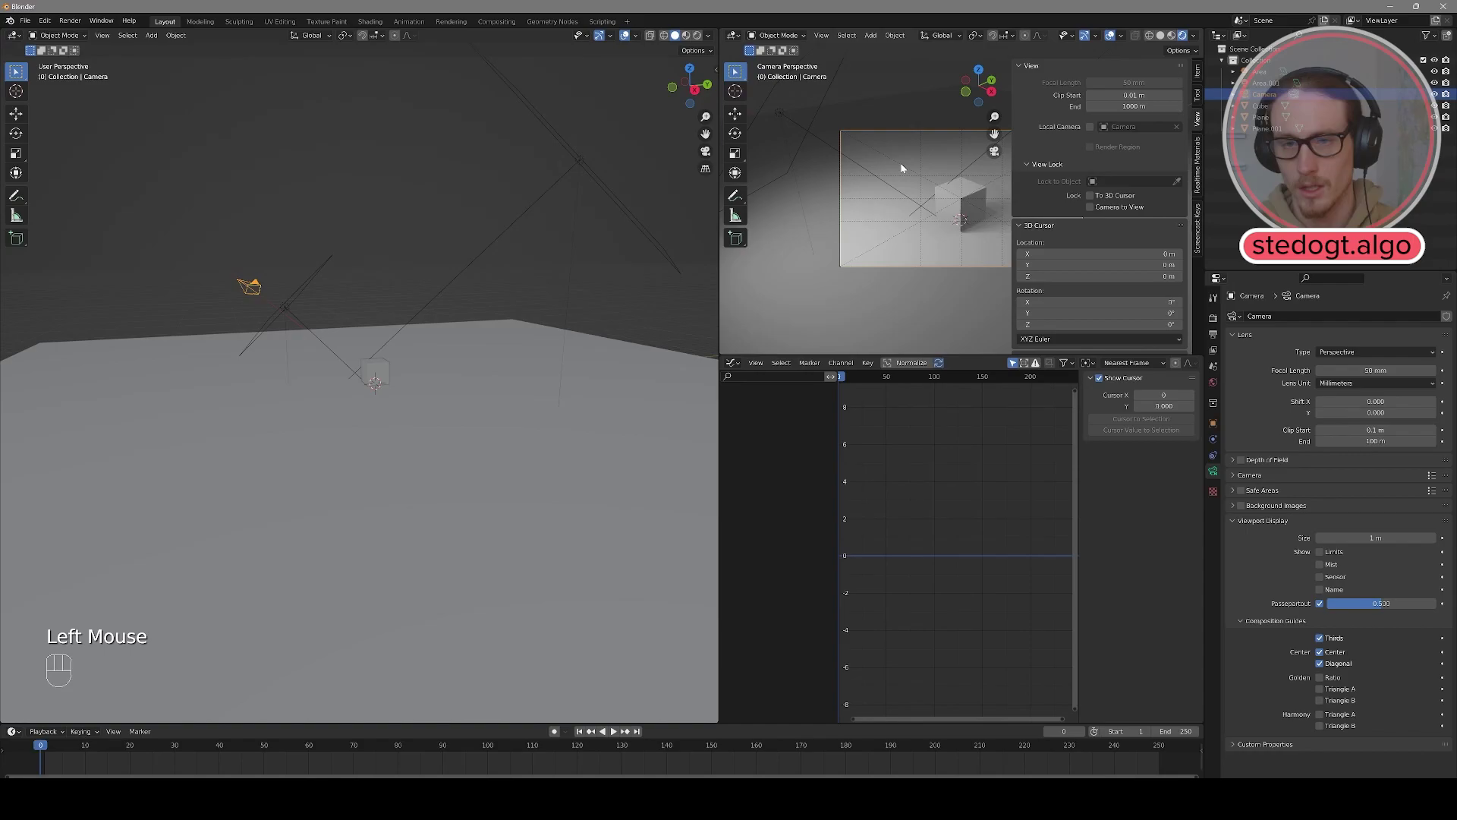
key("n")
scroll(956, 173, "up", 5)
scroll(1019, 235, "down", 5)
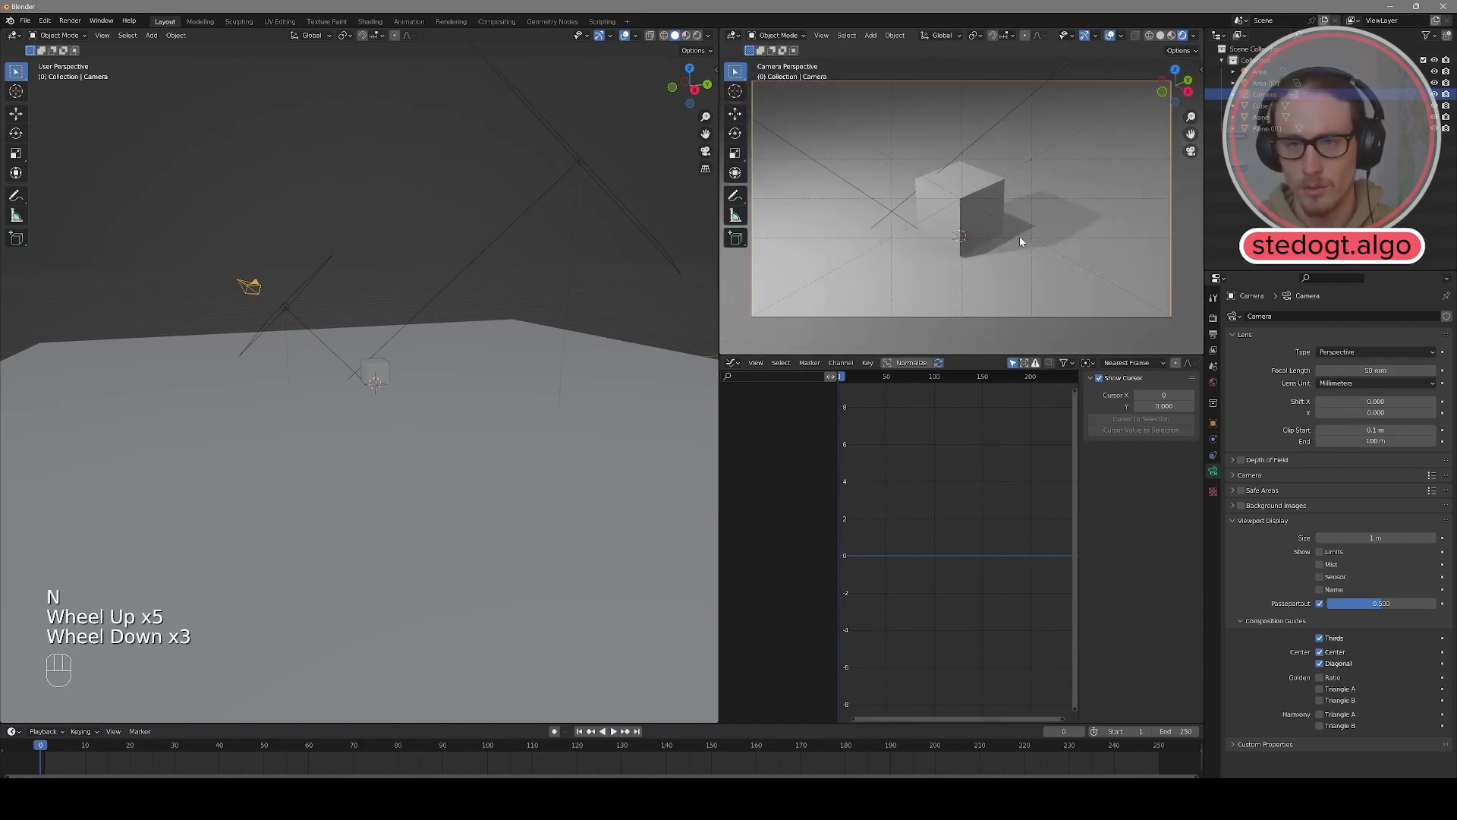
scroll(1018, 235, "up", 1)
scroll(1010, 228, "down", 1)
scroll(1010, 228, "up", 1)
scroll(1002, 220, "down", 2)
scroll(1002, 222, "down", 2)
scroll(987, 220, "up", 1)
scroll(956, 216, "down", 1)
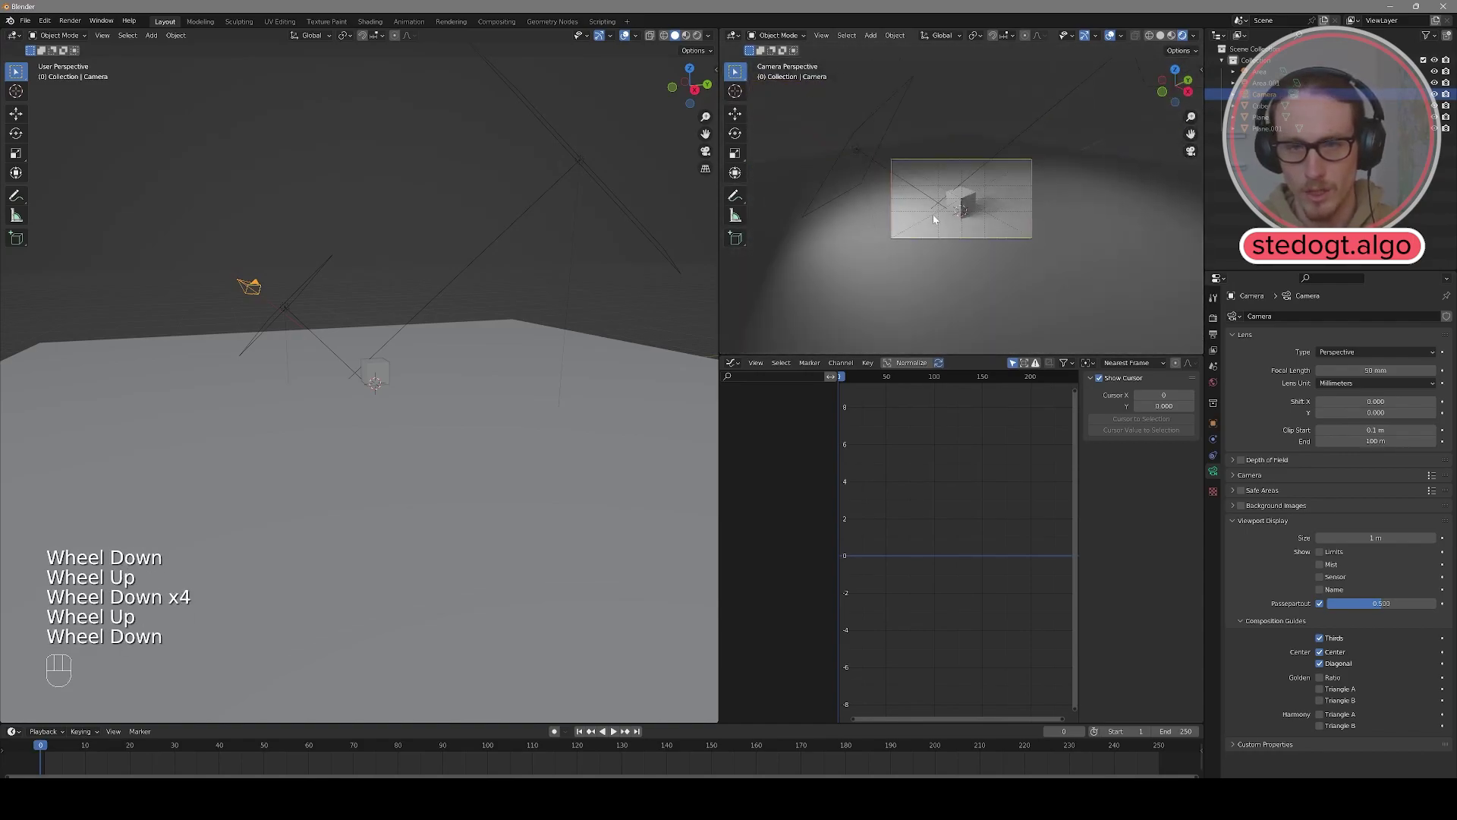
scroll(934, 217, "up", 5)
middle_click_drag(251, 280, 466, 171)
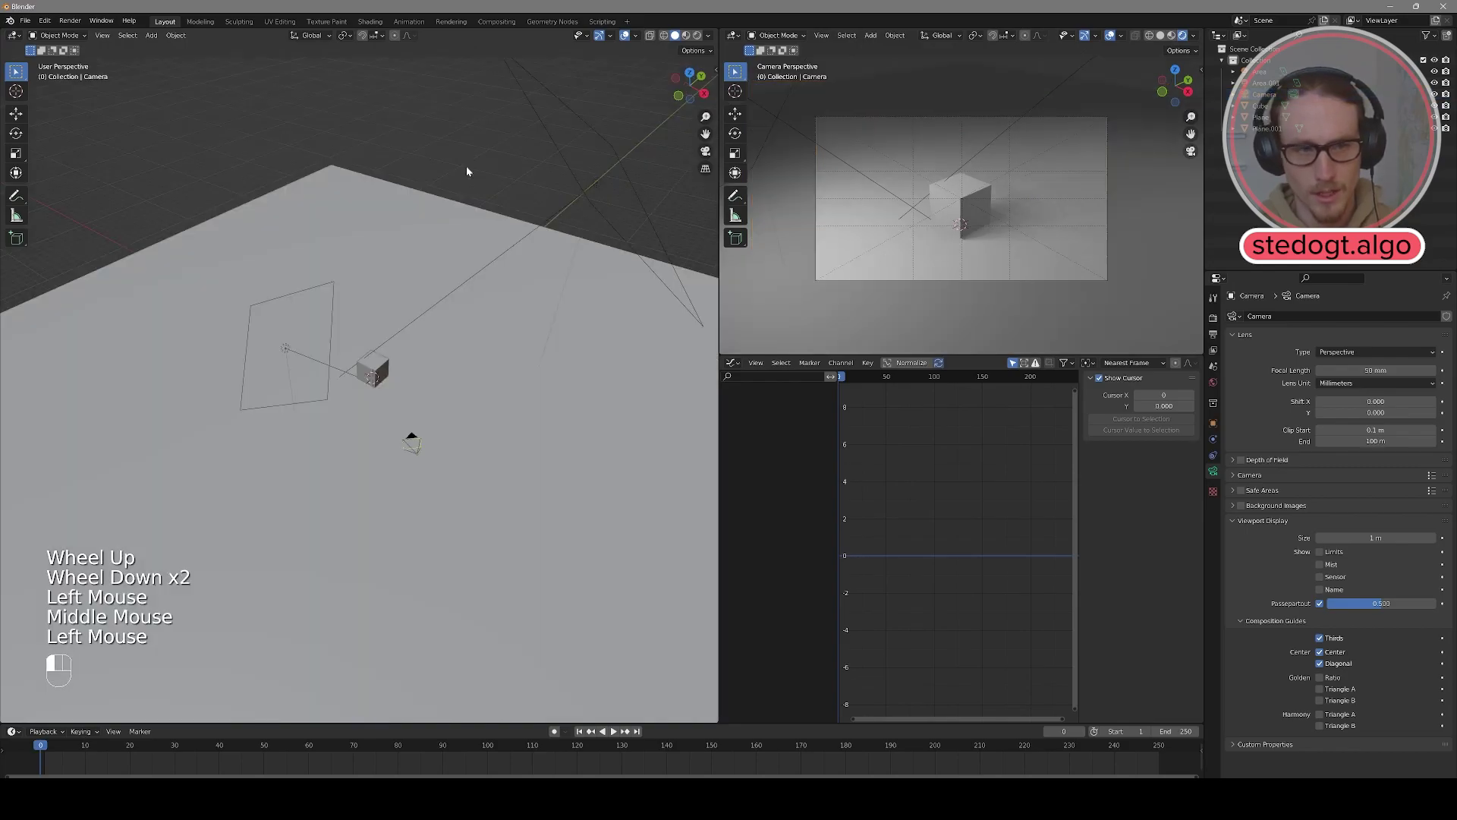
Step: Set View Clip End to 10000 m in both 3D viewports' sidebar view settings
left_click(636, 221)
key("n")
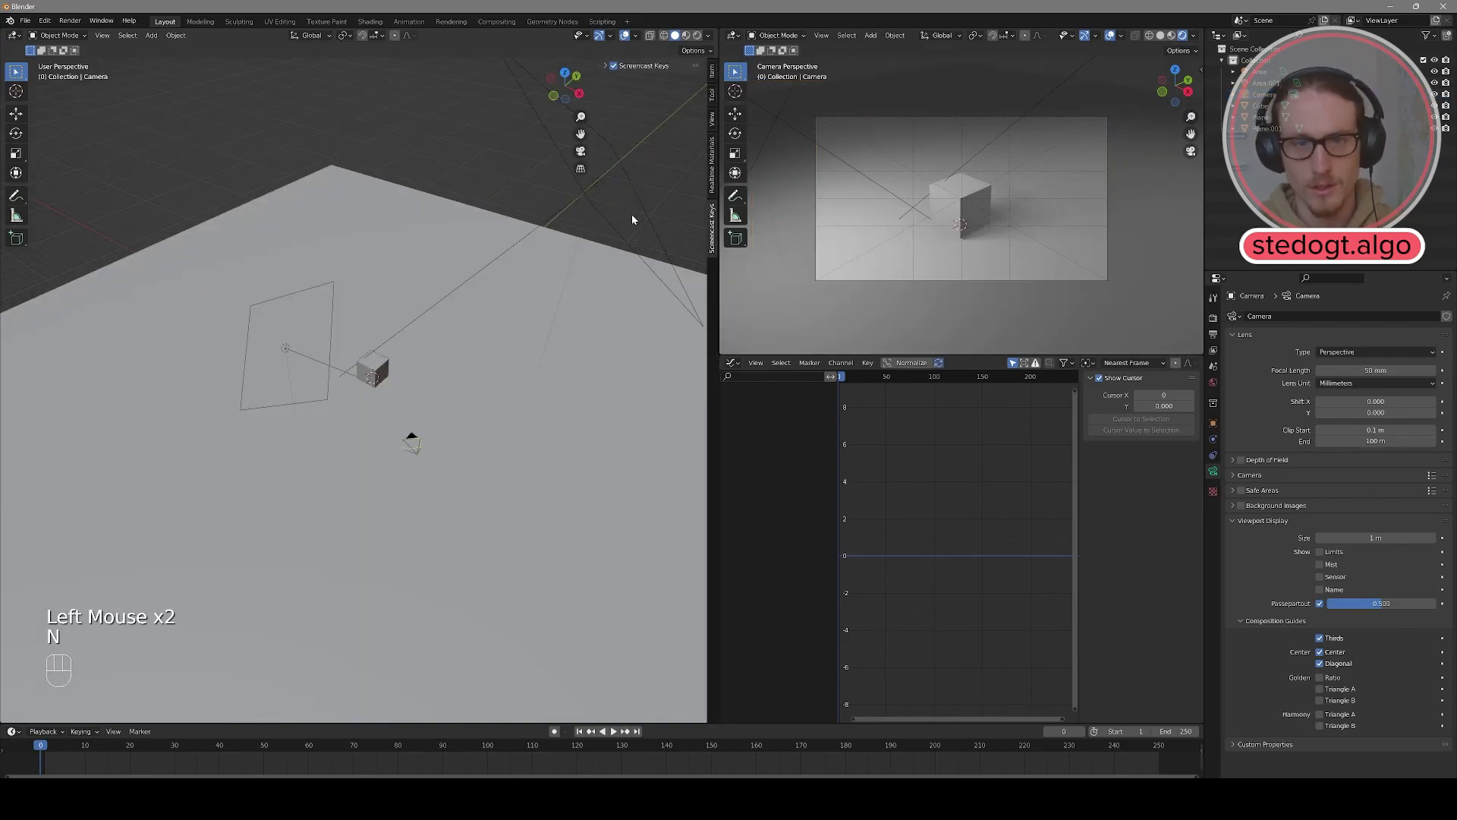
left_click(680, 125)
key("b")
key("Escape")
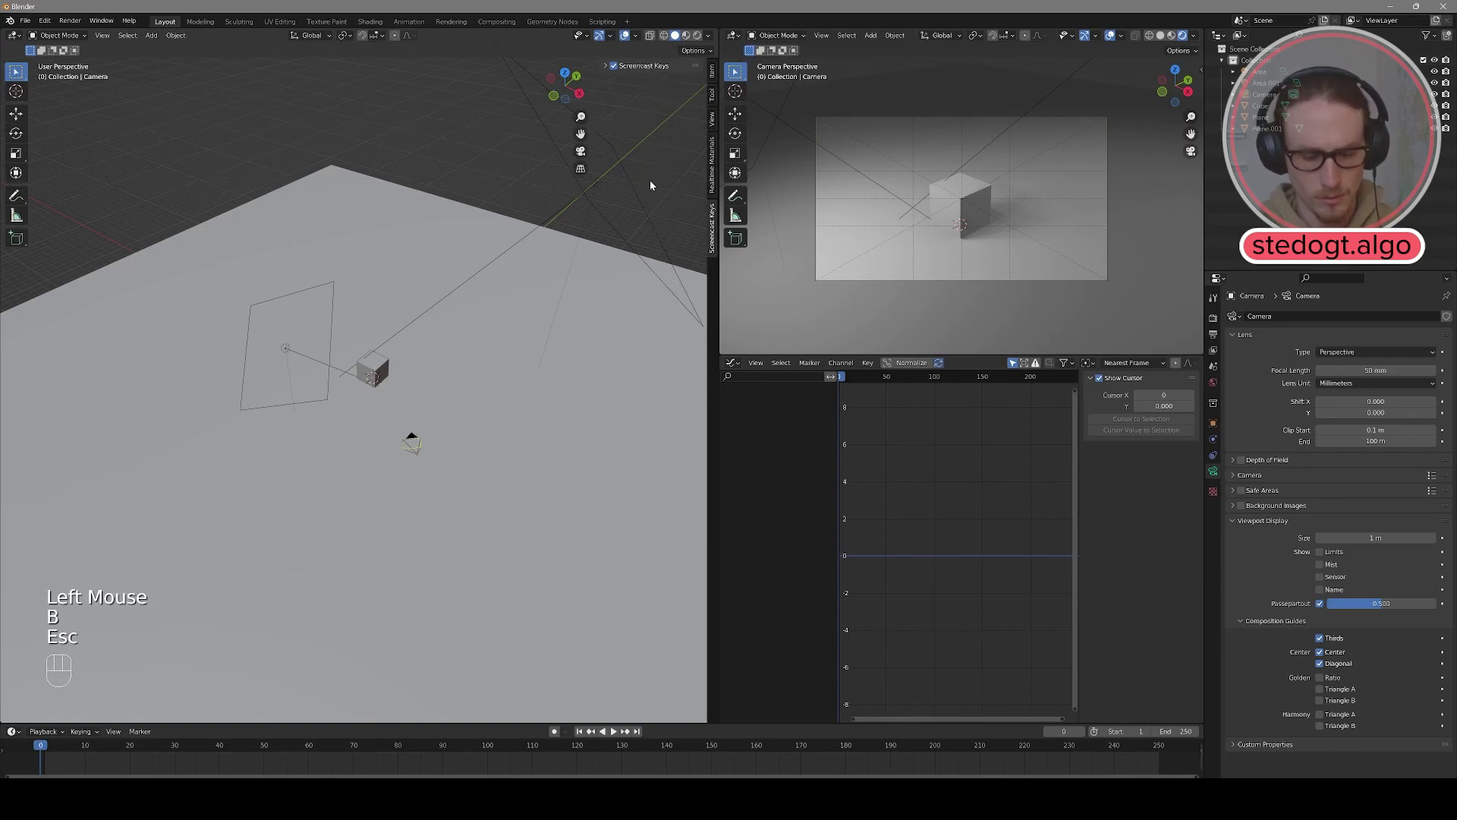
key("n")
key("n")
left_click(712, 120)
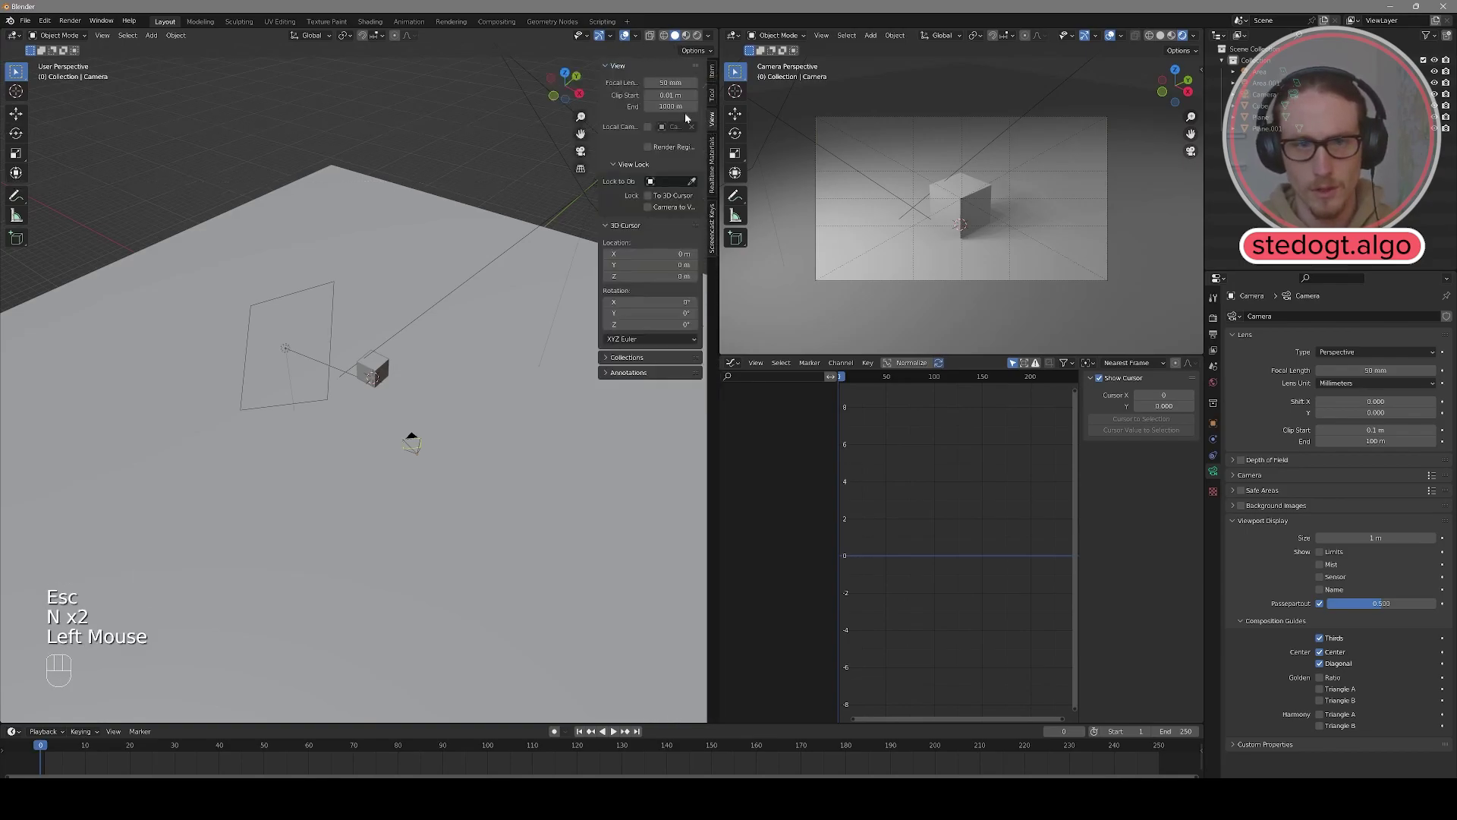
double_click(665, 106)
type("10")
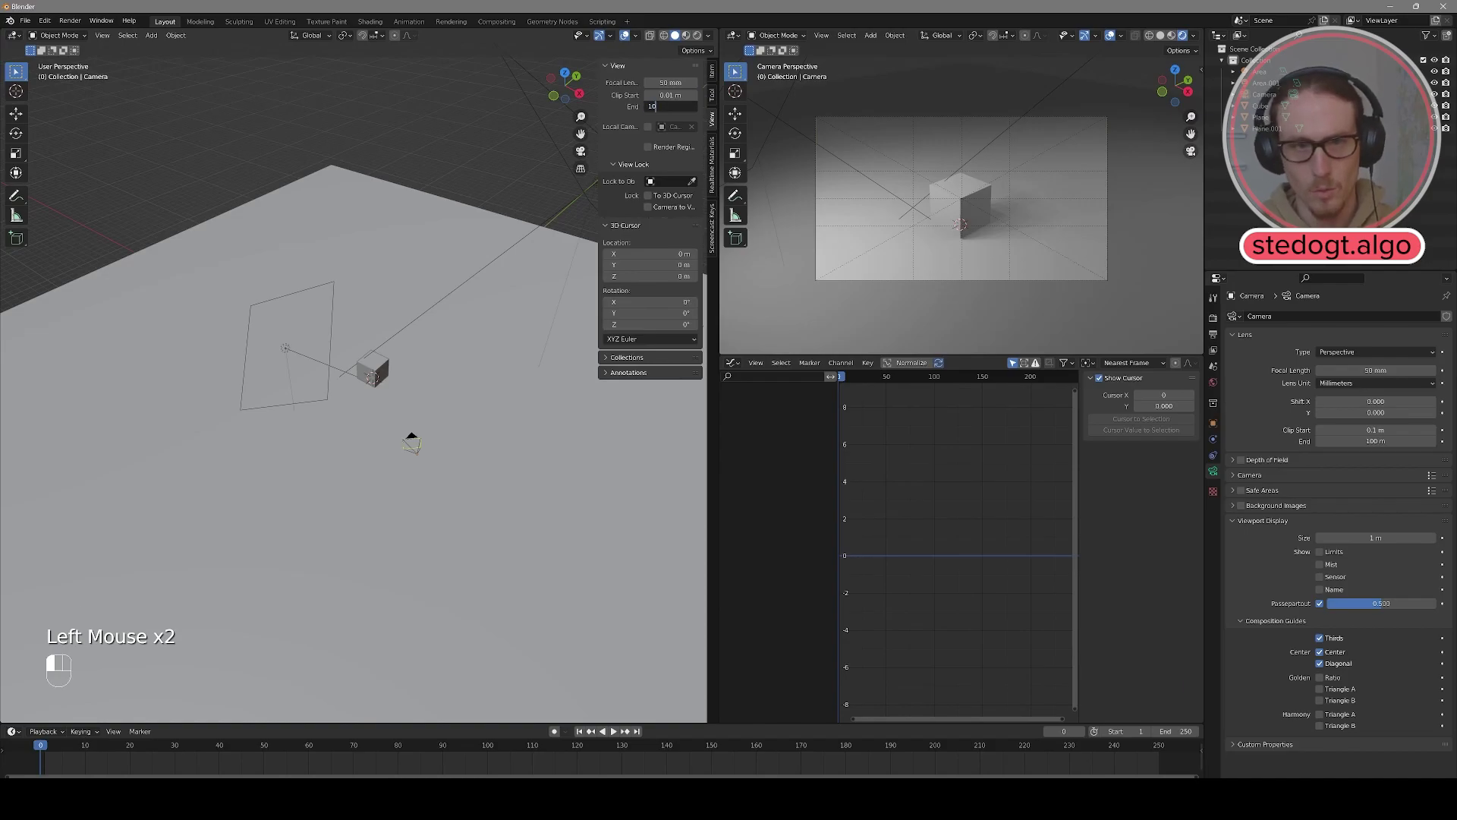
type("000")
type("n")
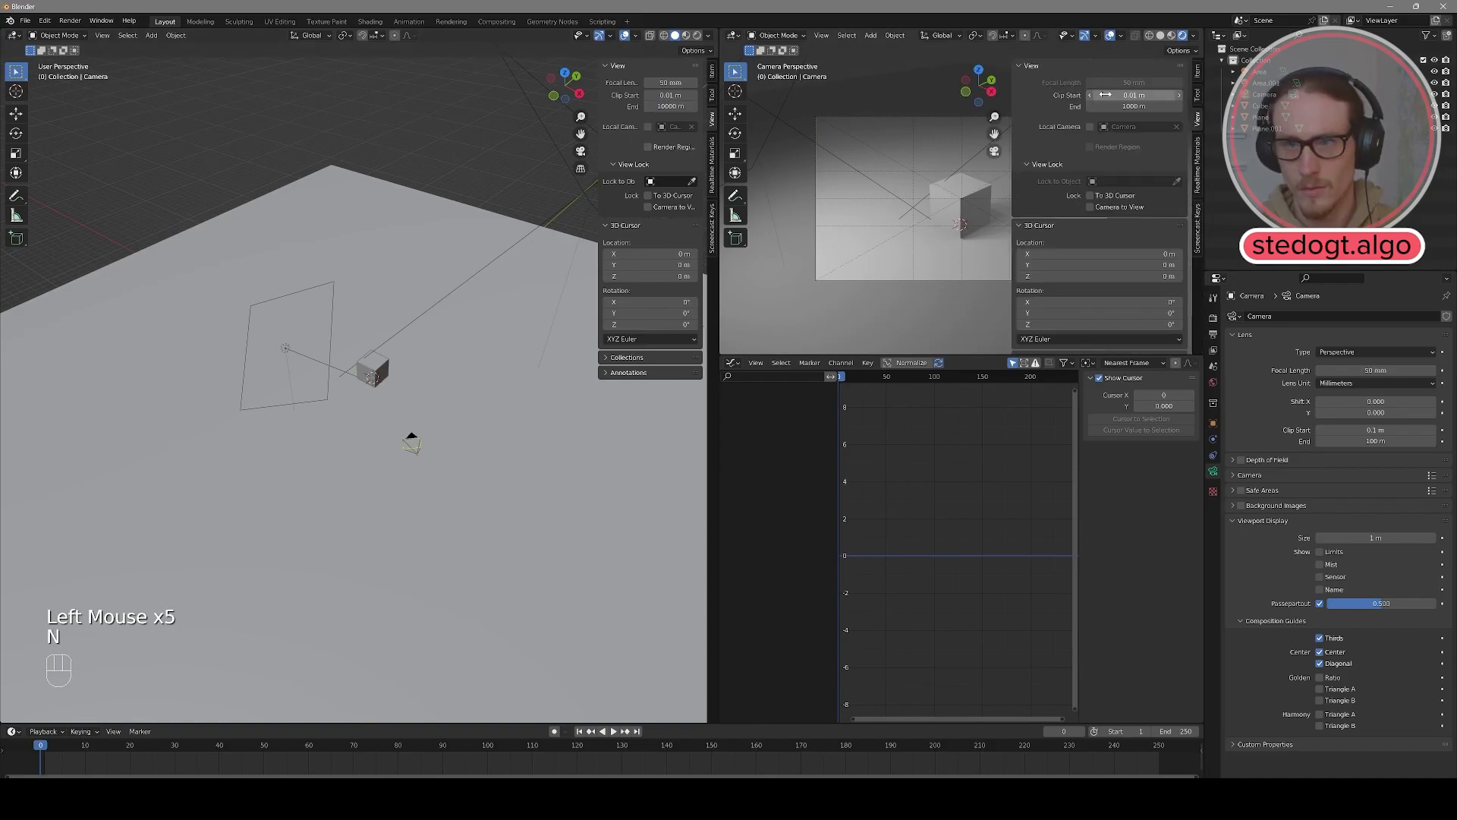
left_click(1134, 105)
type("100")
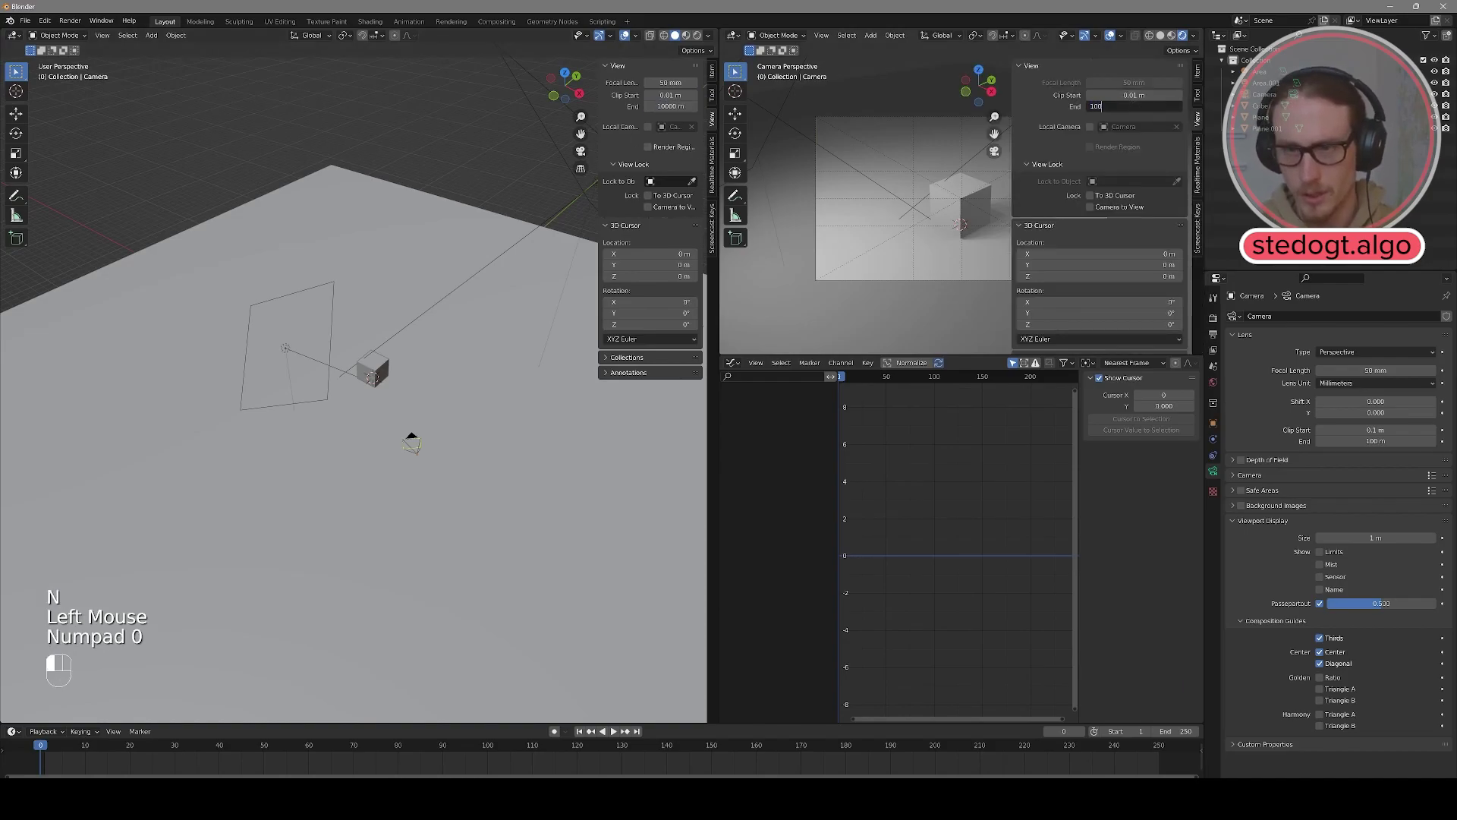
key("Return")
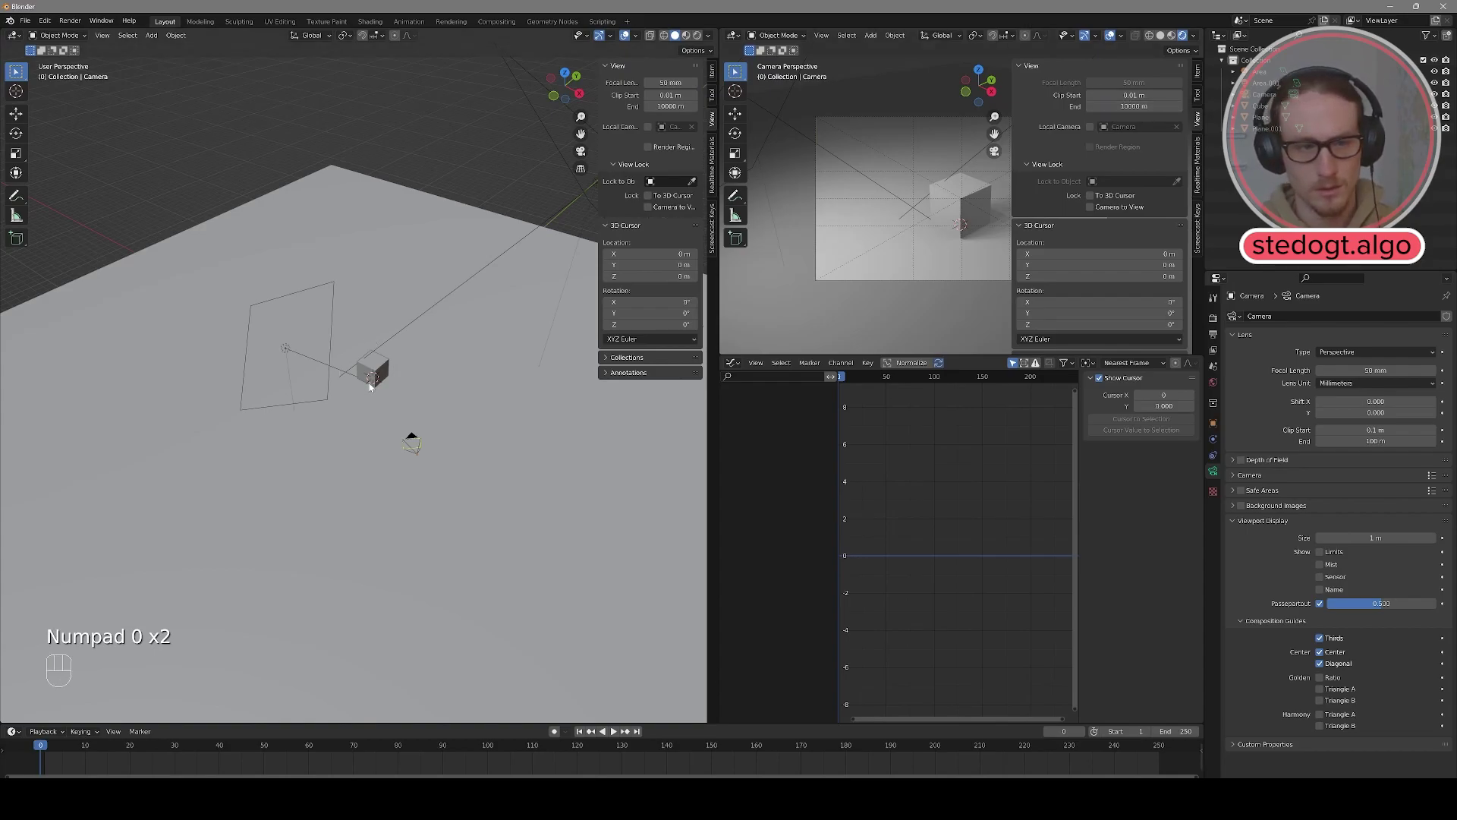
Step: Select the camera and set its Lens Clip End to 10000 m
middle_click_drag(410, 436, 388, 415)
left_click(391, 417)
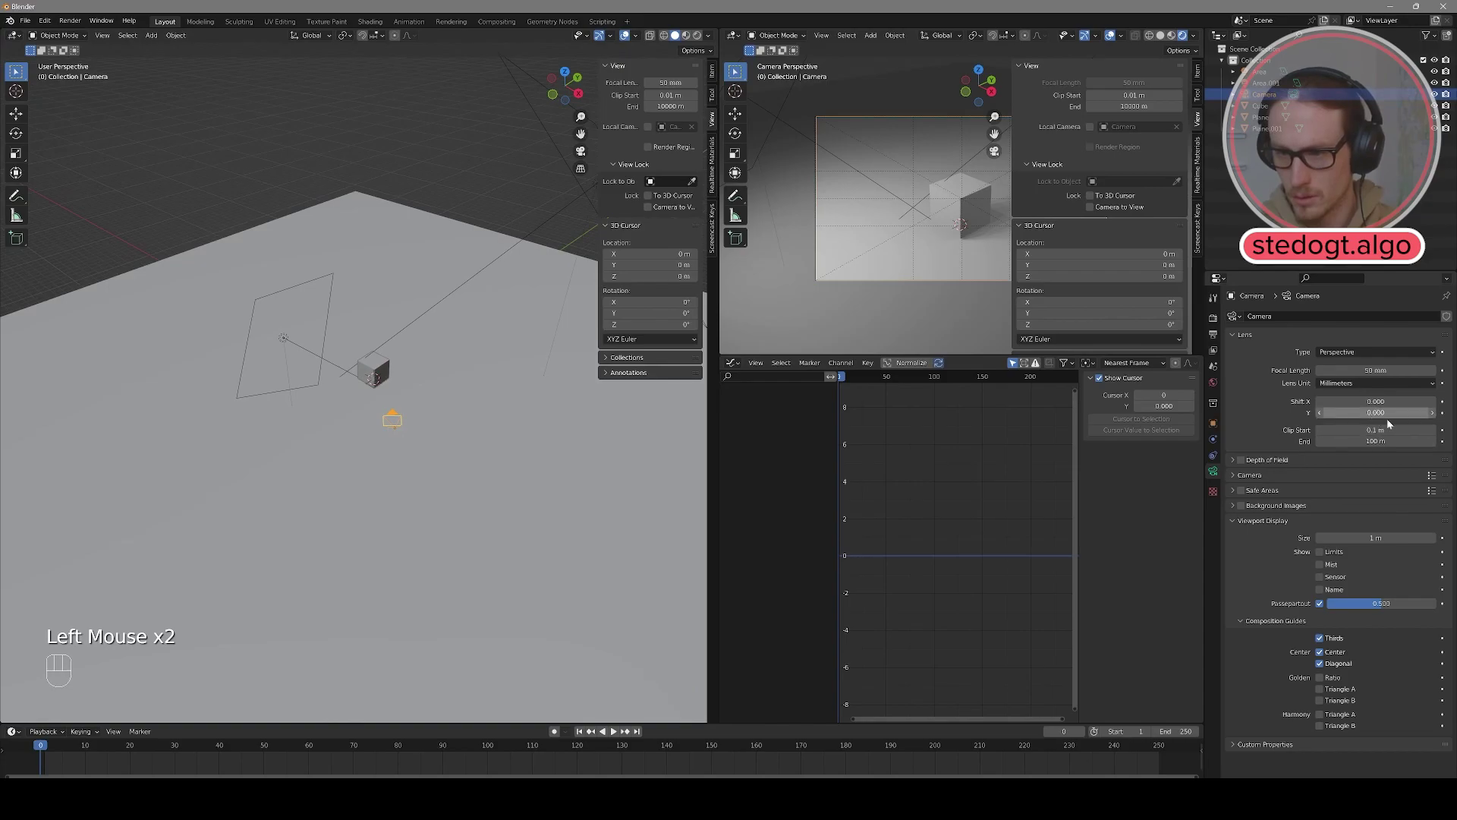
left_click(1375, 440)
type("10000")
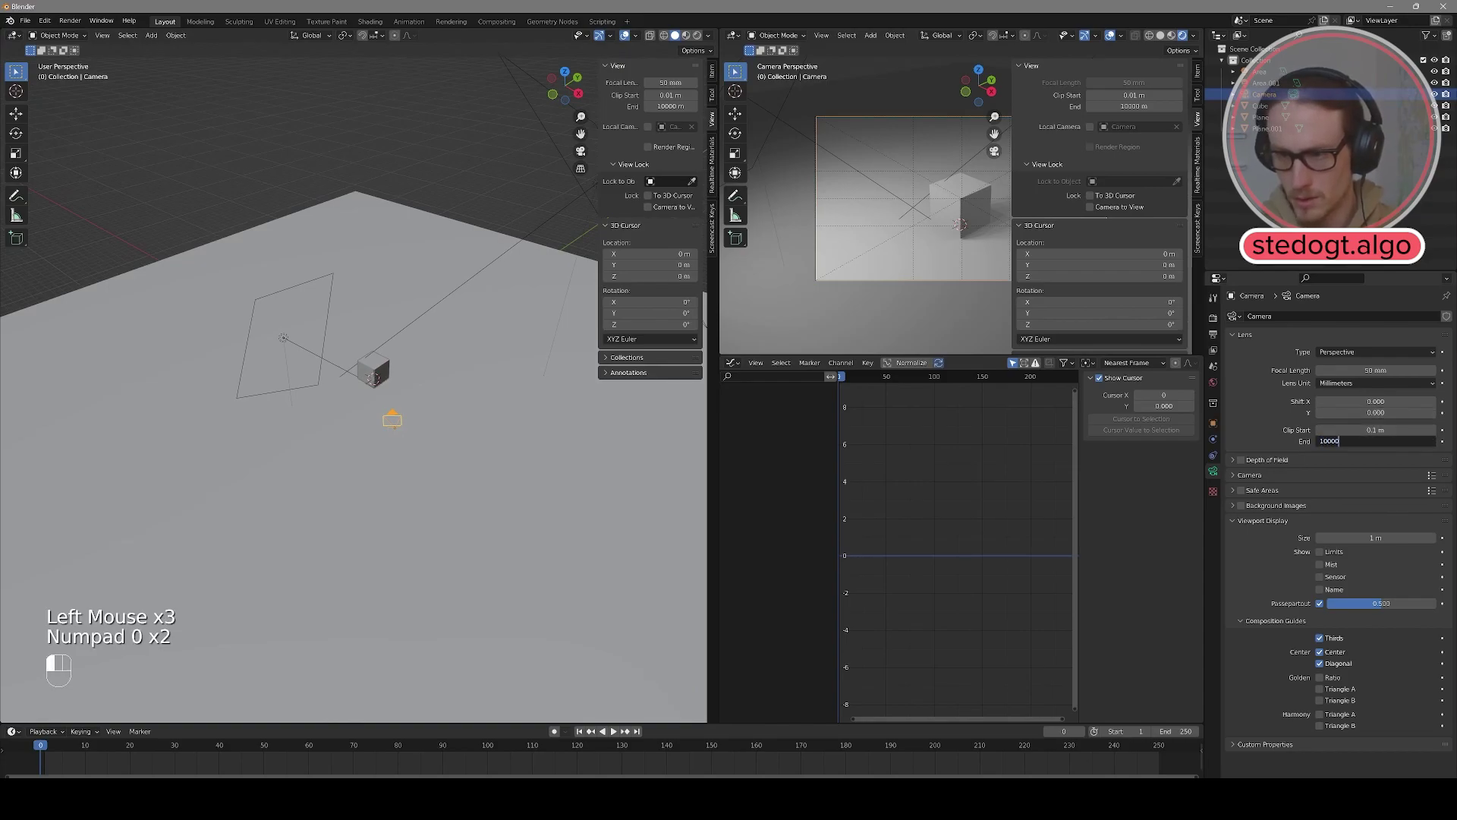
key("Return")
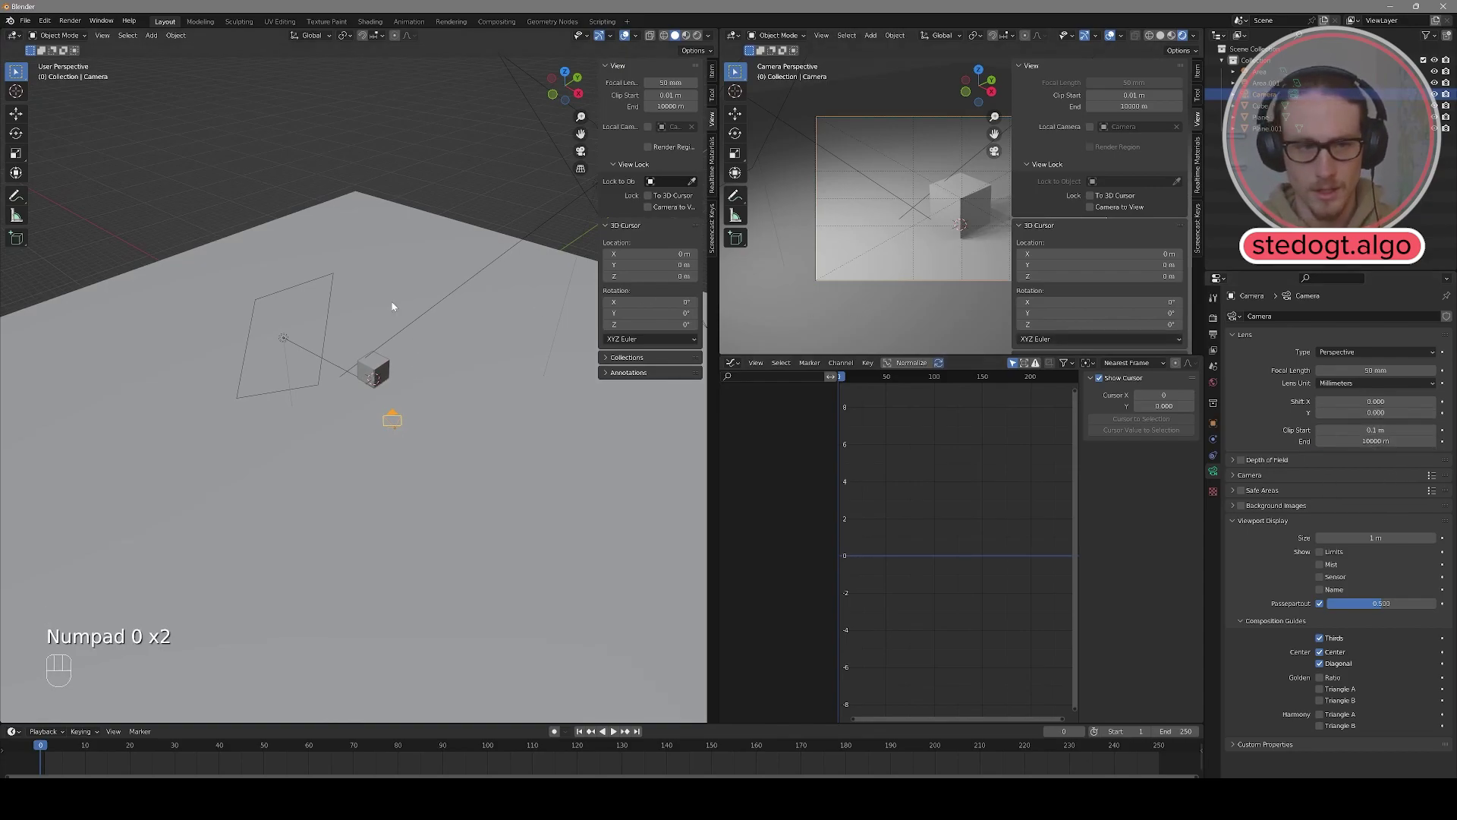
scroll(392, 306, "down", 3)
scroll(392, 306, "up", 1)
scroll(392, 306, "down", 5)
scroll(364, 372, "up", 1)
scroll(358, 383, "down", 5)
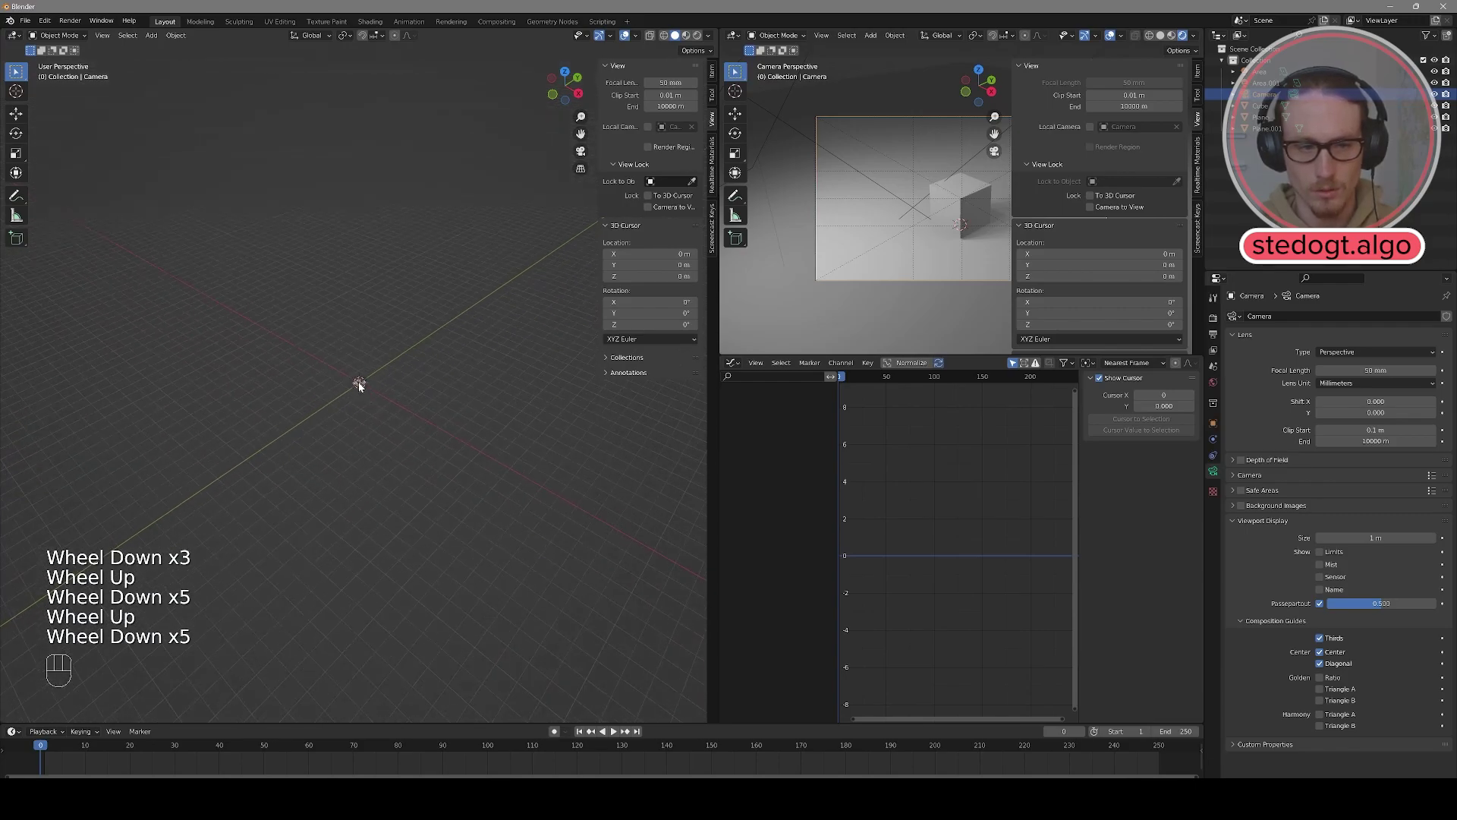
scroll(358, 384, "up", 3)
scroll(364, 381, "up", 3)
scroll(366, 381, "down", 1)
scroll(367, 380, "up", 2)
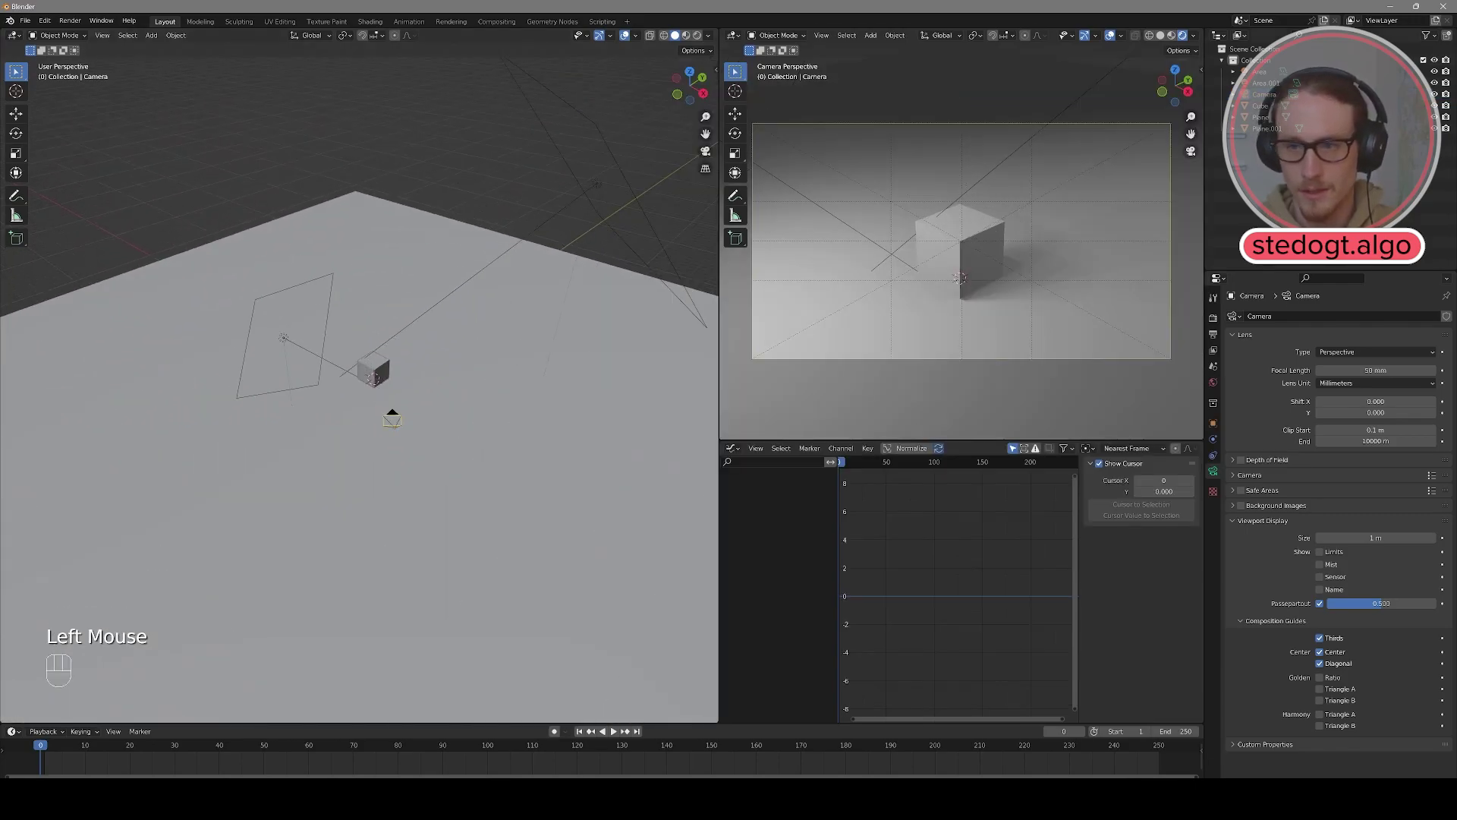
Step: Set the render engine to Cycles on GPU Compute with 500 max render samples
left_click(1215, 321)
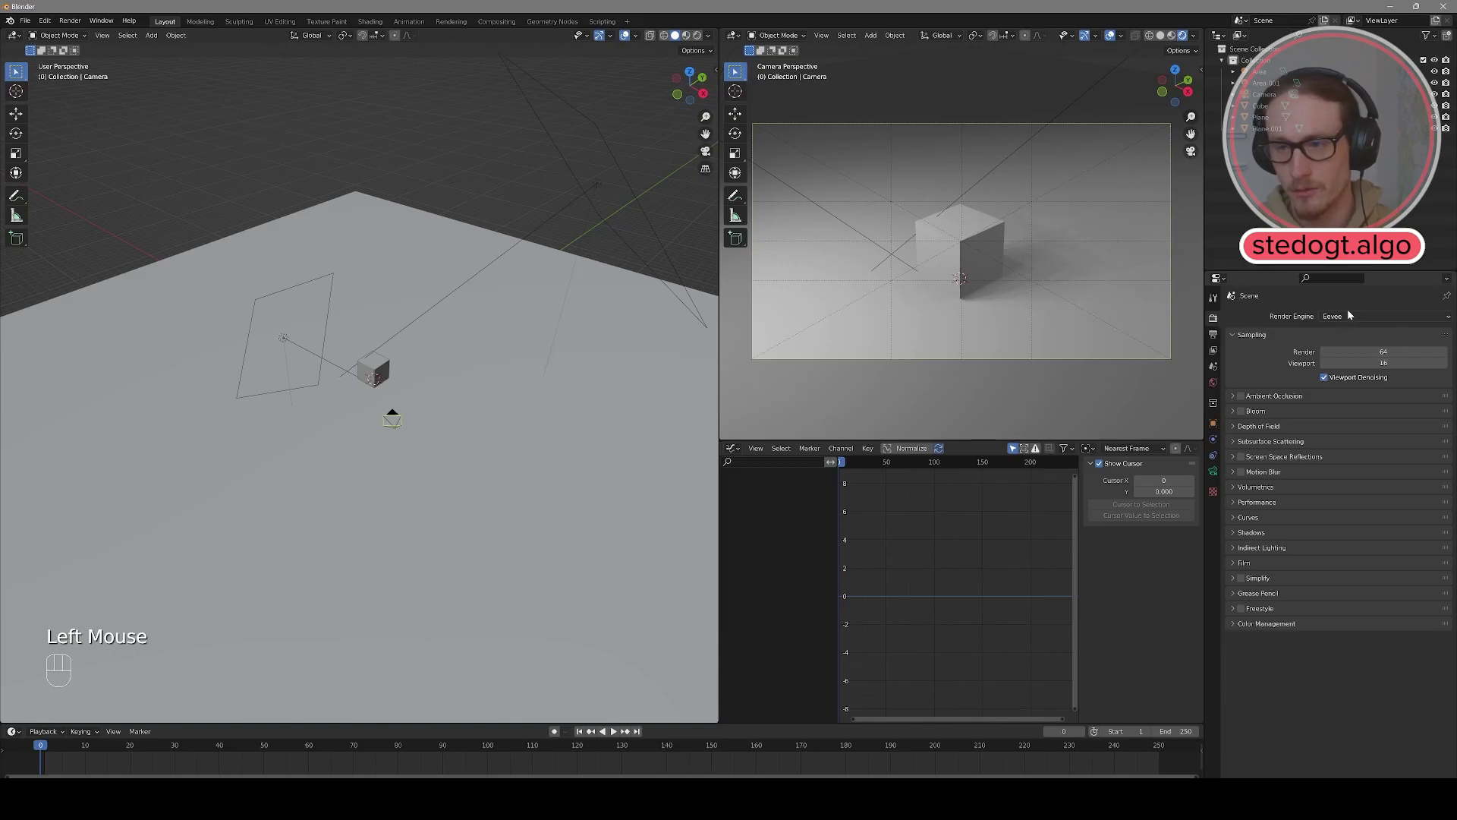
left_click(1348, 313)
left_click(1347, 353)
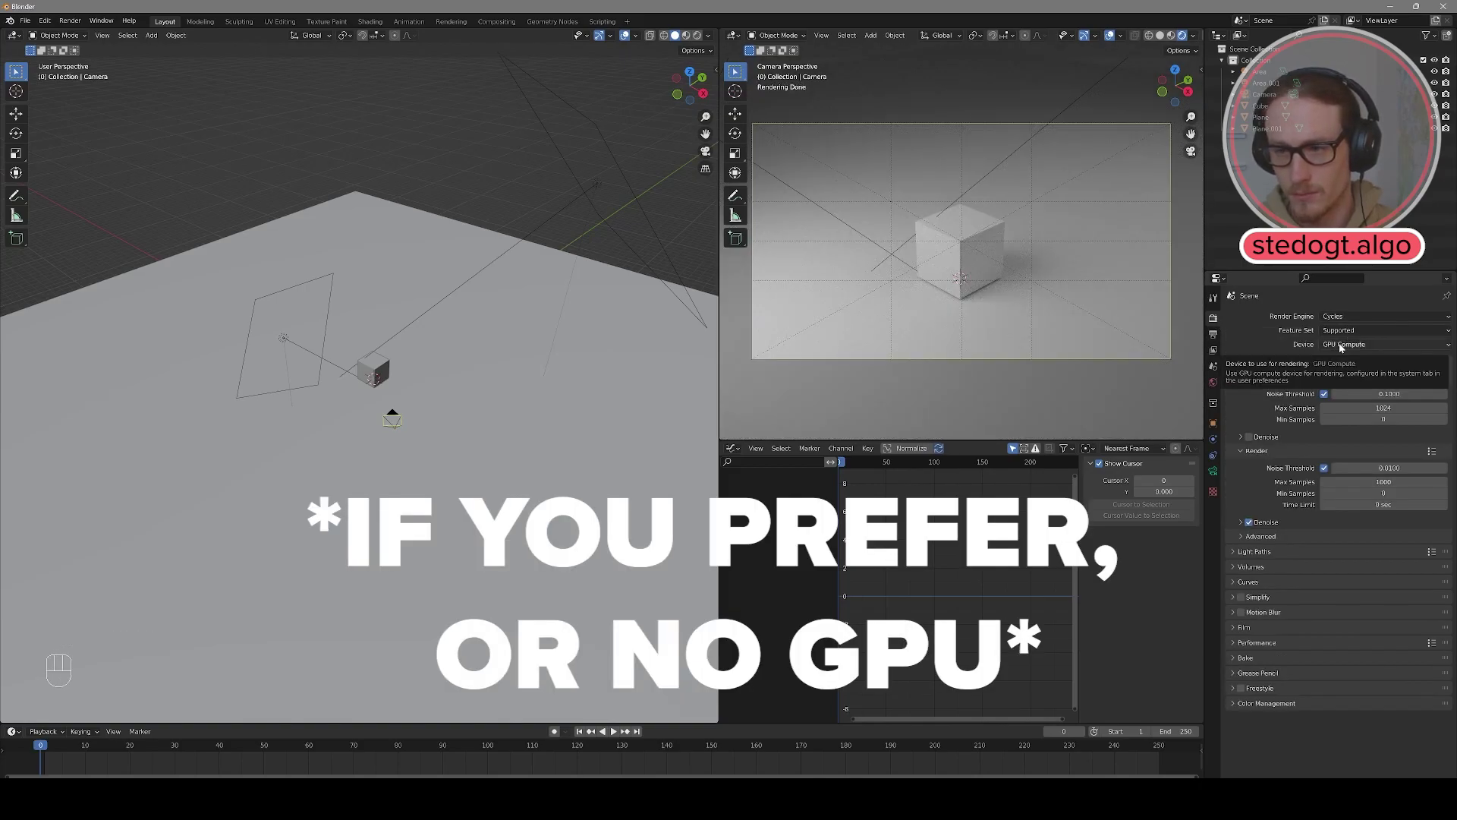
left_click(1340, 346)
left_click(1340, 369)
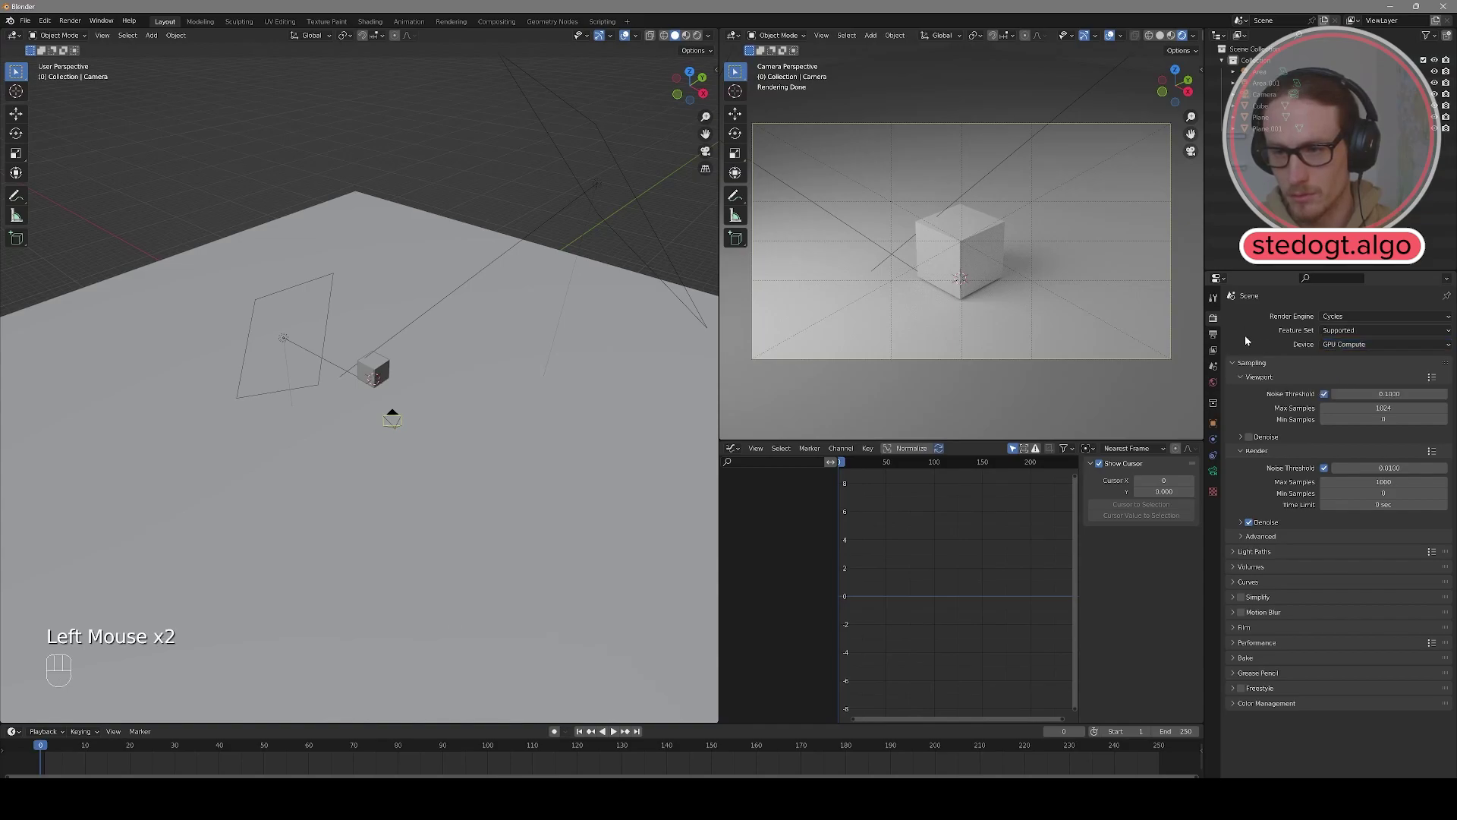
left_click(1344, 480)
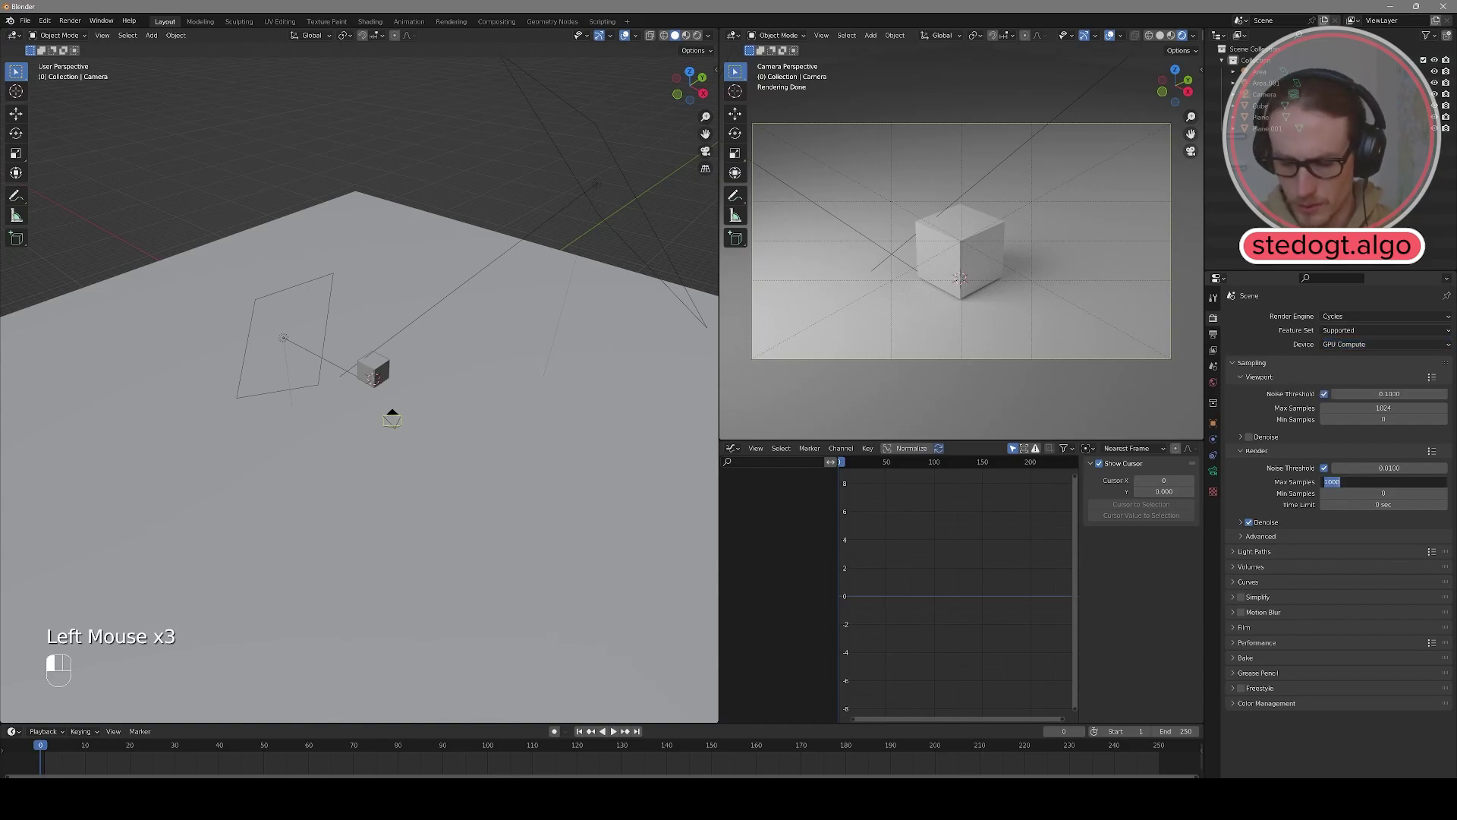
type("5")
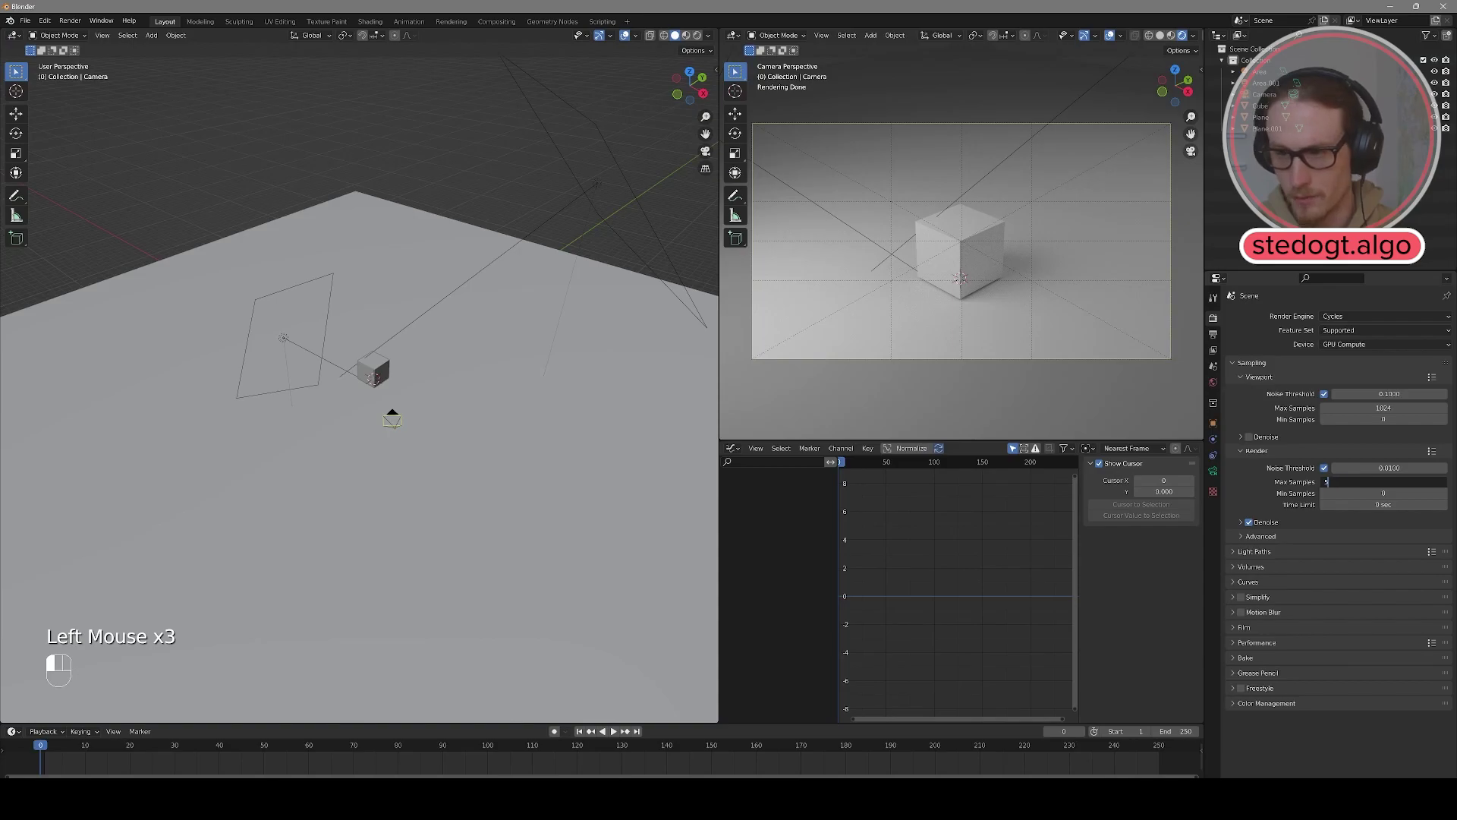
type("000")
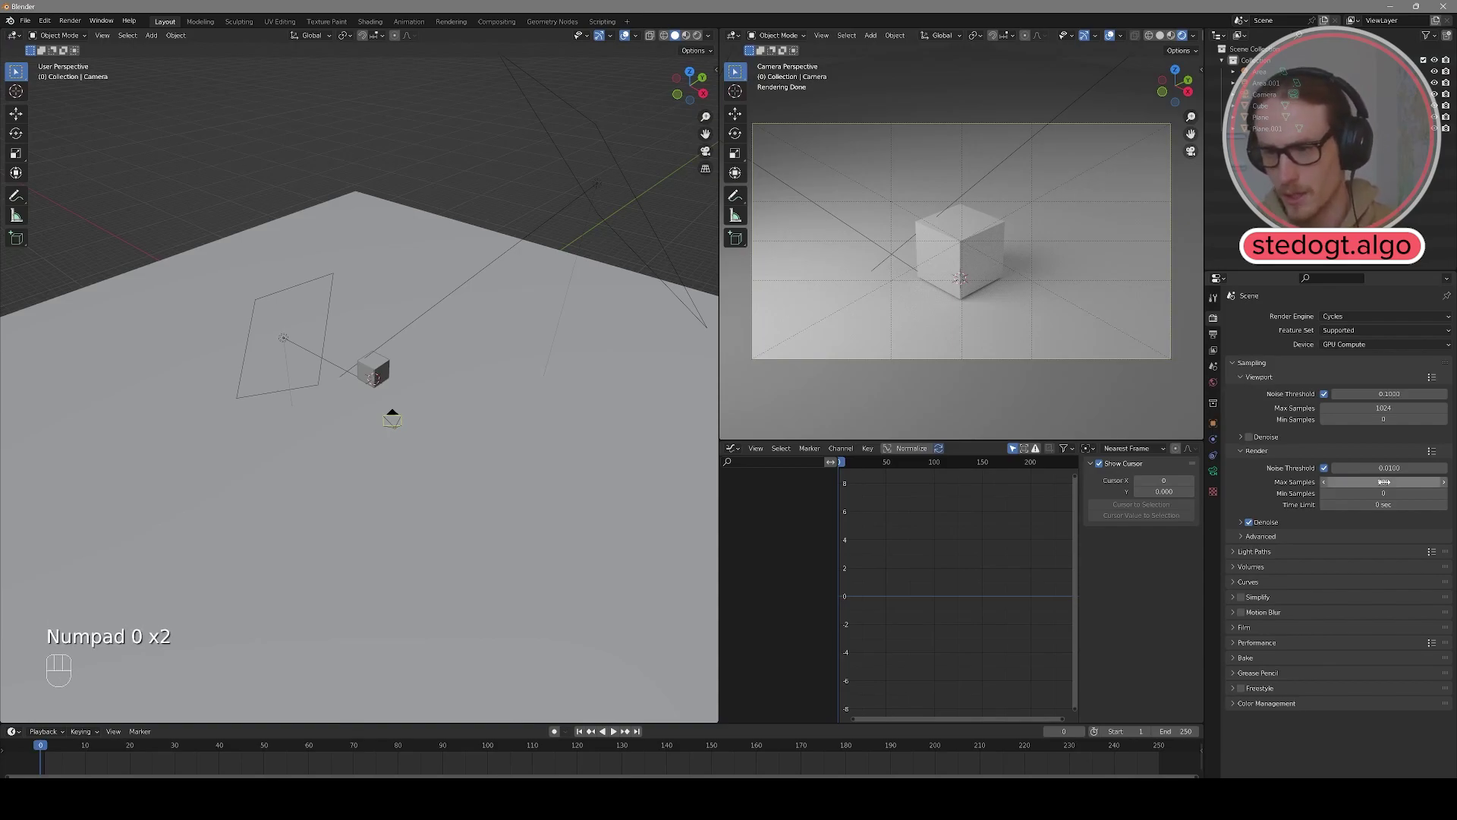
left_click(1256, 490)
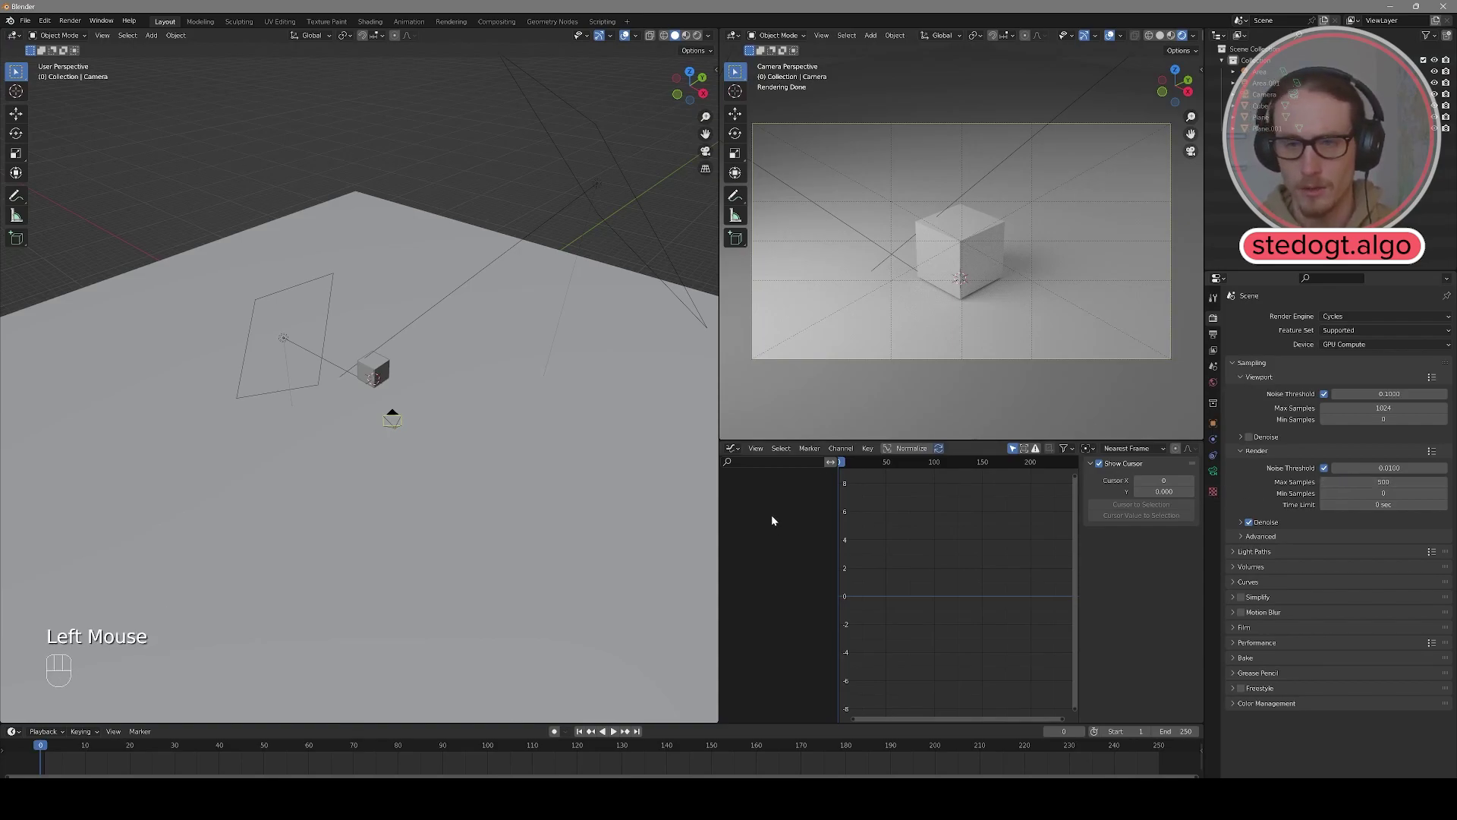
Step: Select the area light and orbit the view to see the whole scene
left_click(399, 309)
scroll(399, 310, "down", 3)
middle_click_drag(413, 314, 399, 310)
scroll(400, 310, "up", 1)
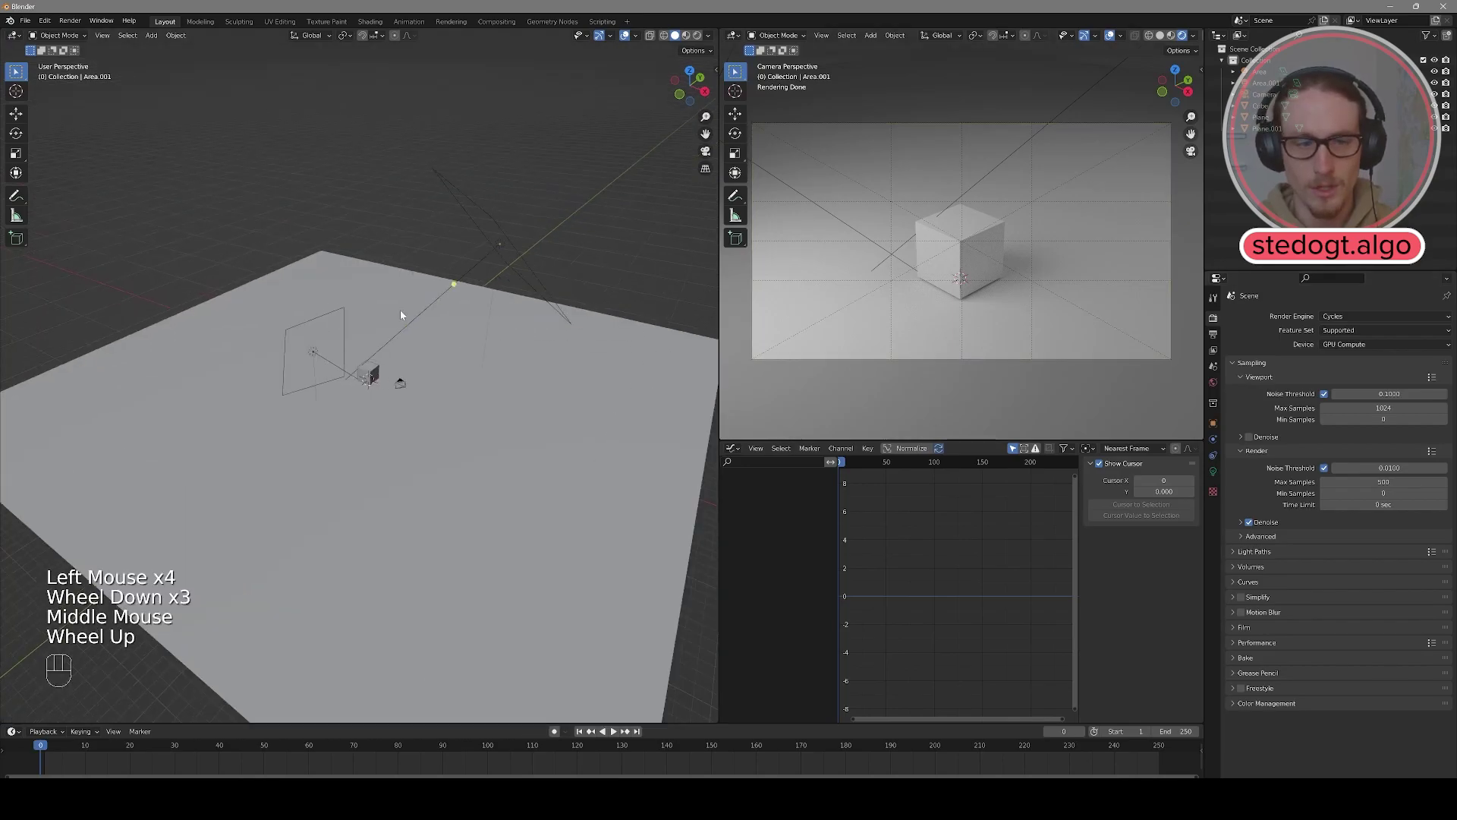
Step: Save the lit scene with its Cycles settings through File > Defaults > Save Startup File
left_click(32, 23)
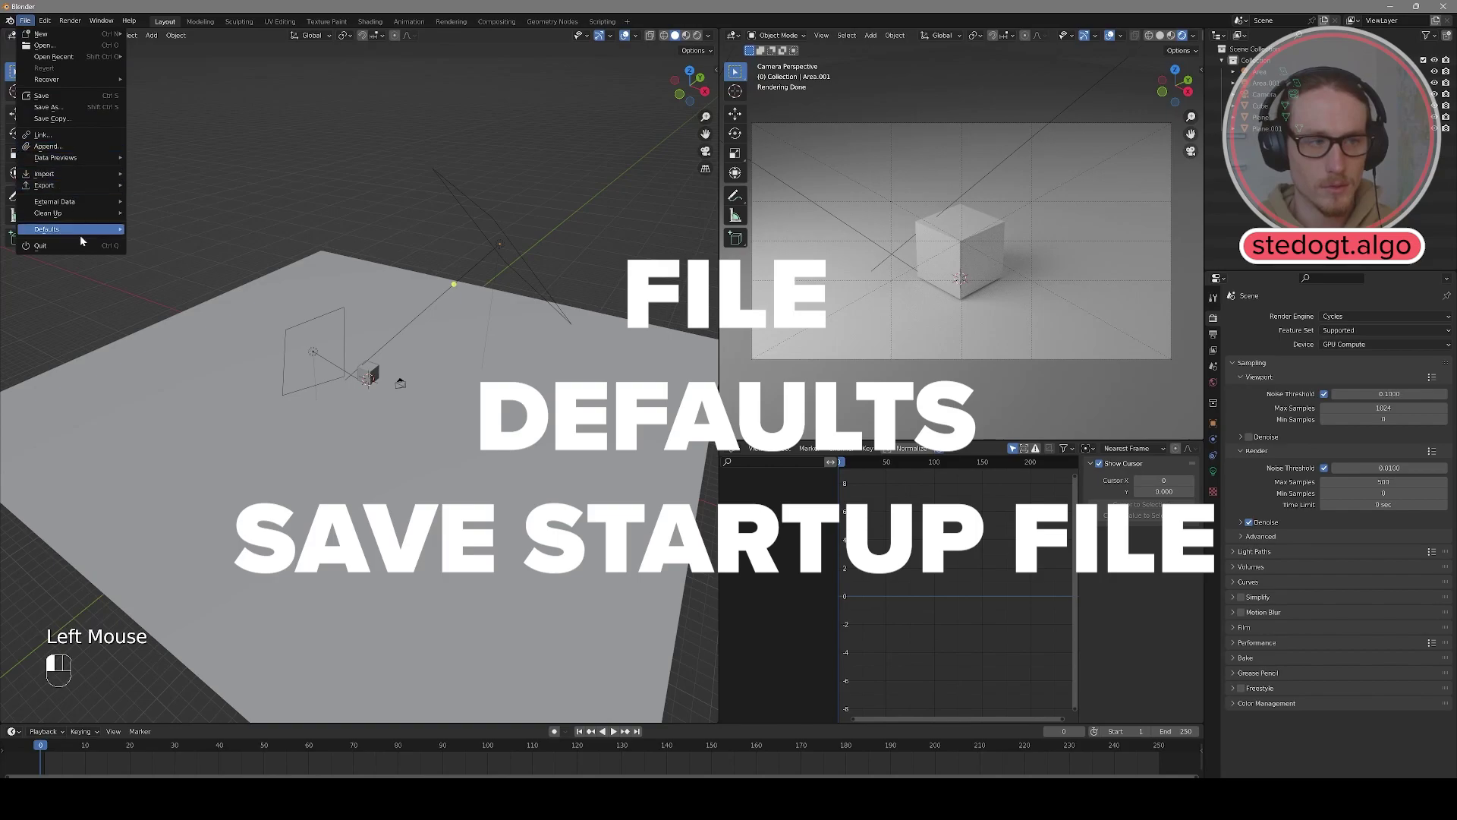
mouse_move(122, 226)
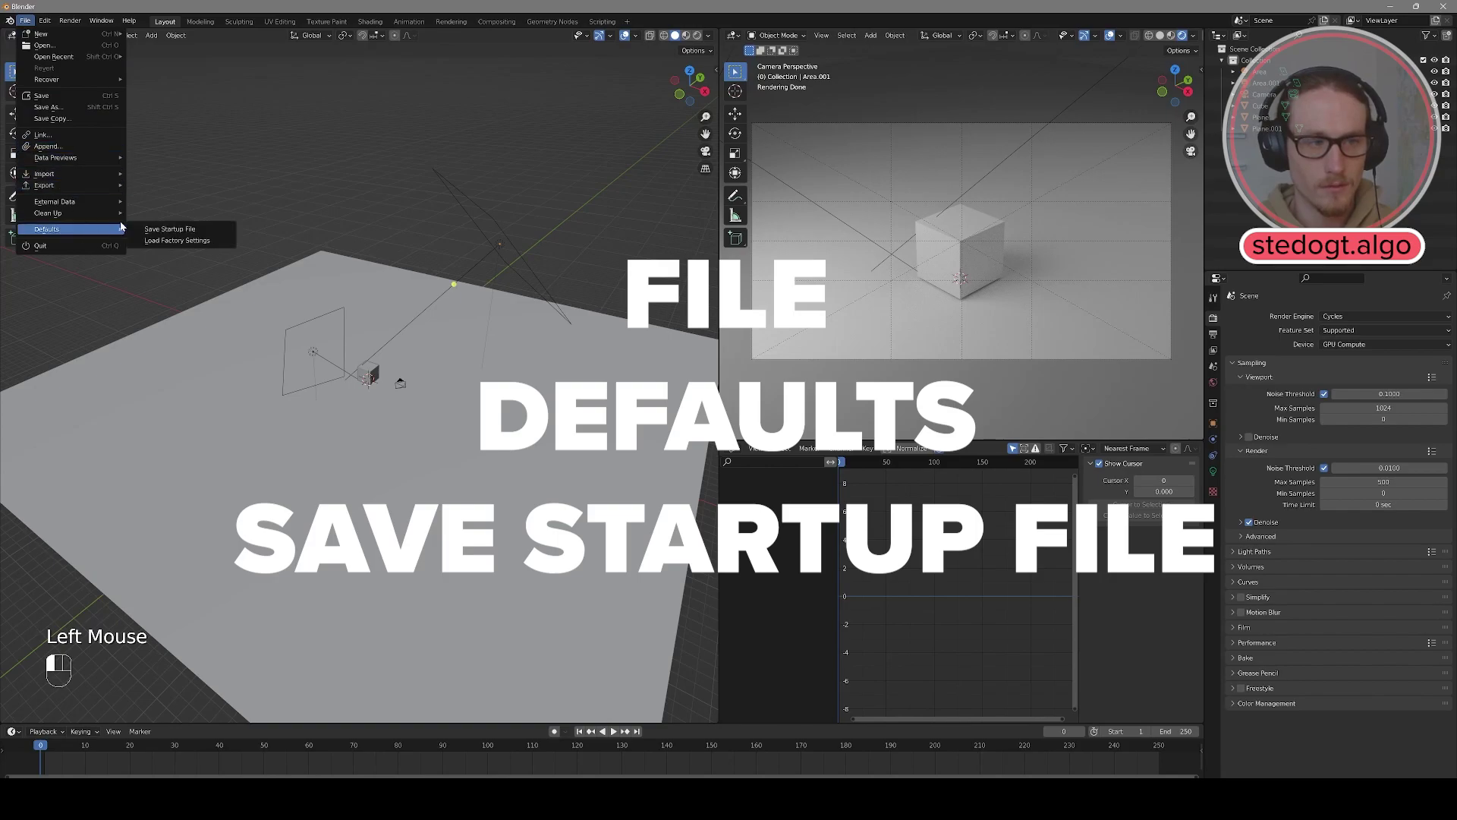
left_click(176, 230)
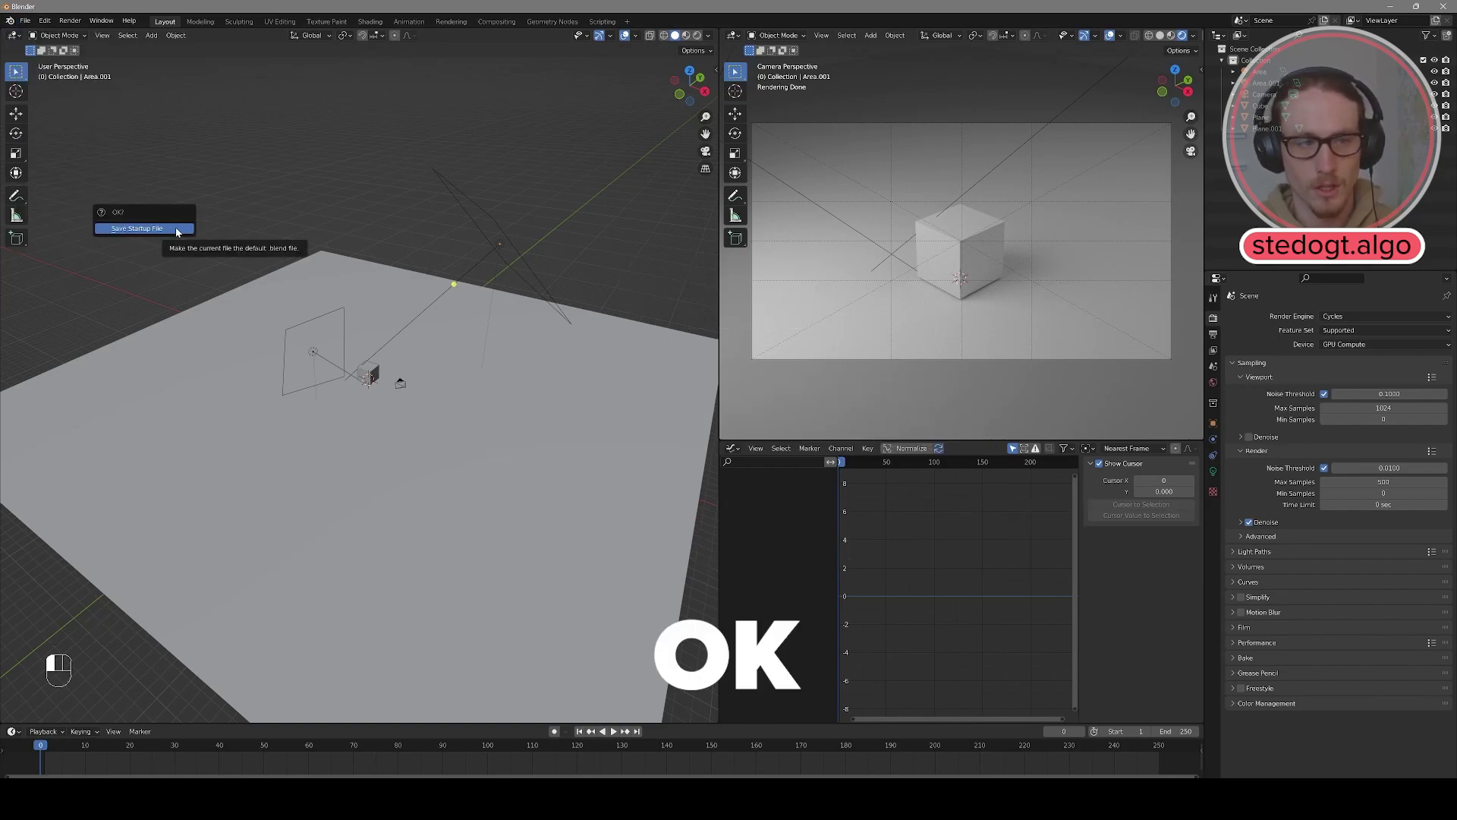
left_click(176, 228)
left_click(26, 20)
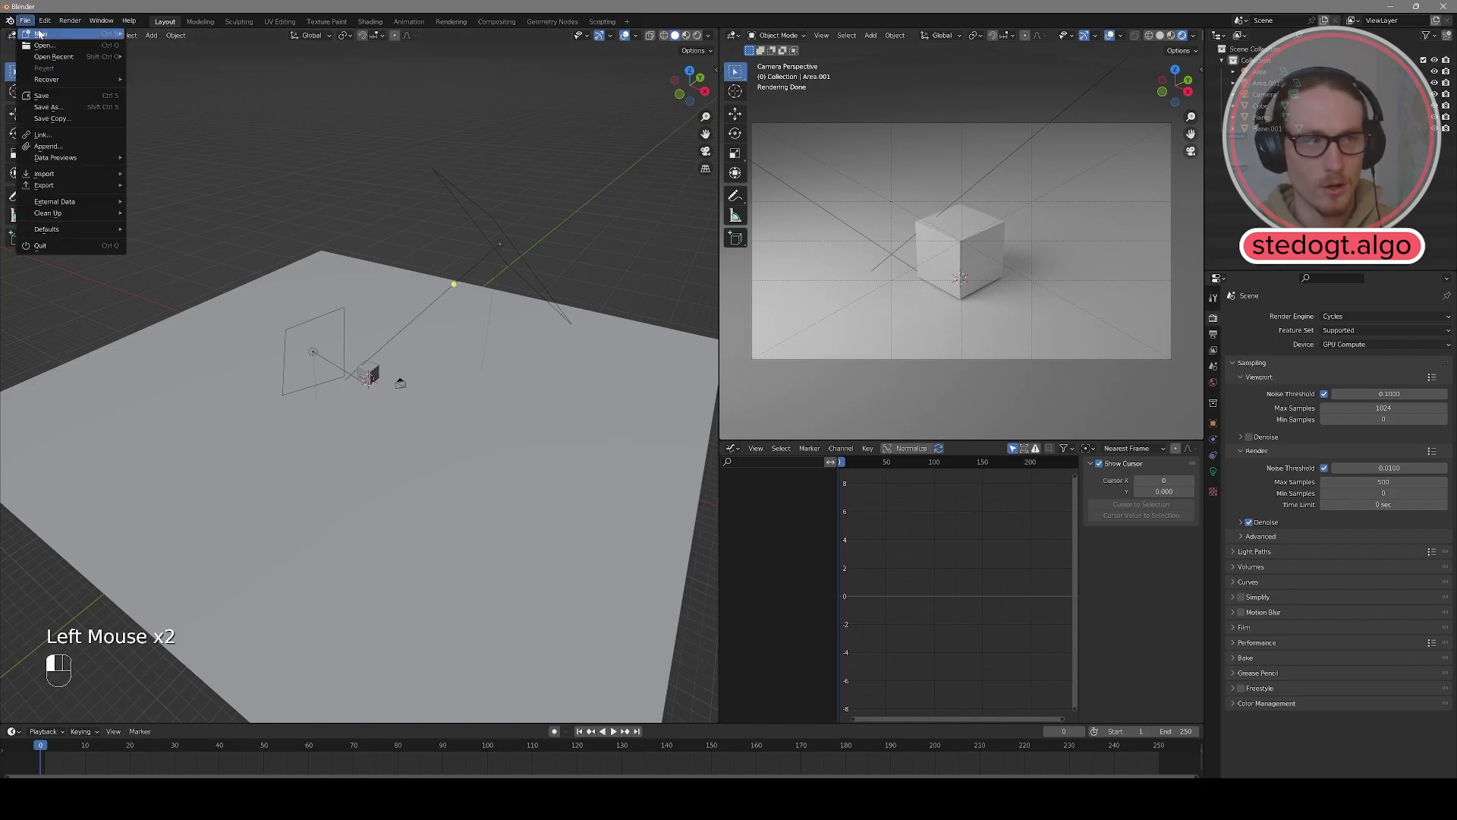
Step: Start a new General file without saving, show the camera view in Rendered shading, and select the cube
mouse_move(39, 35)
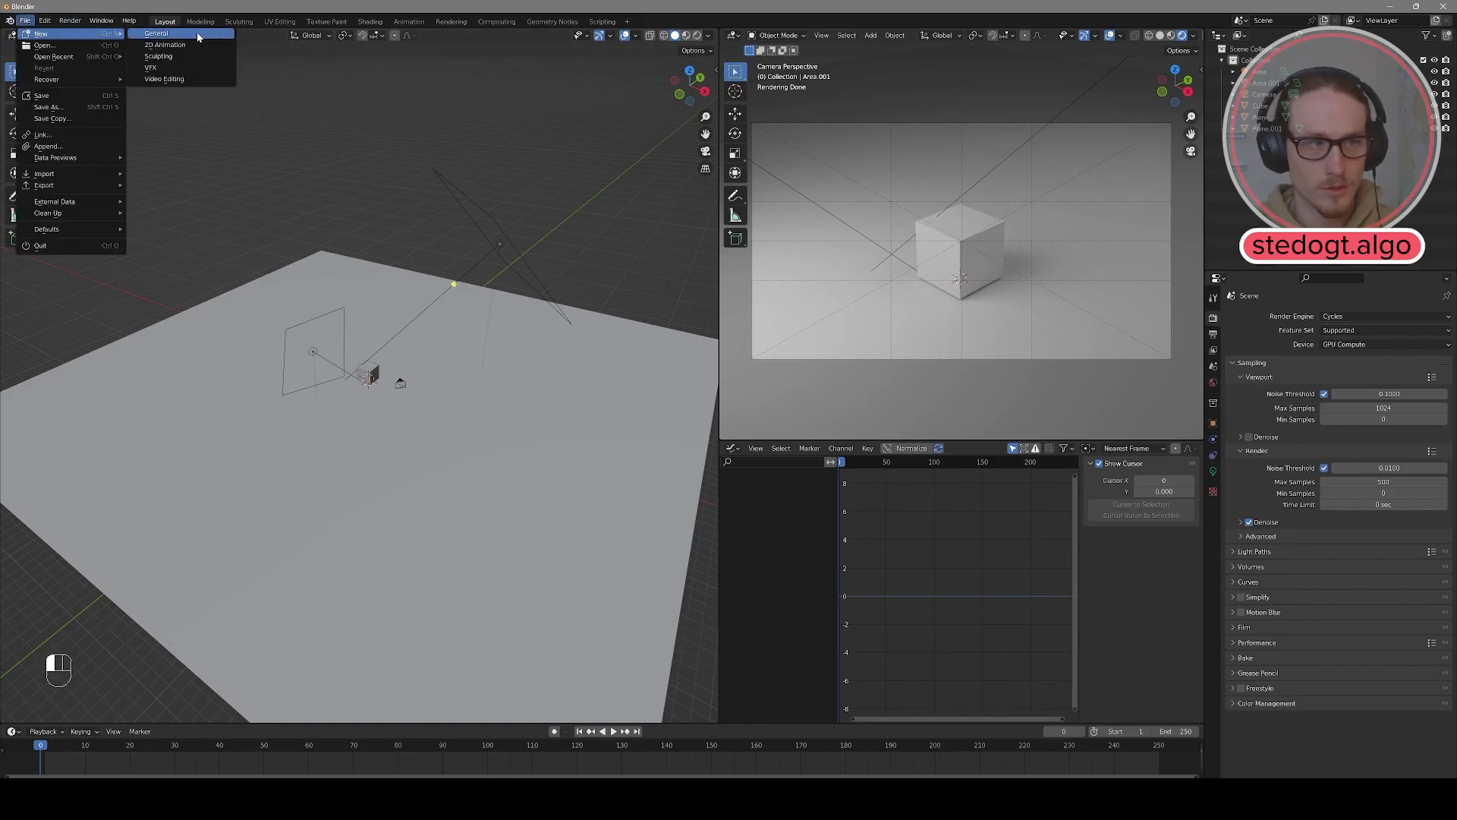
left_click(156, 33)
left_click(761, 420)
middle_click_drag(535, 315, 499, 338)
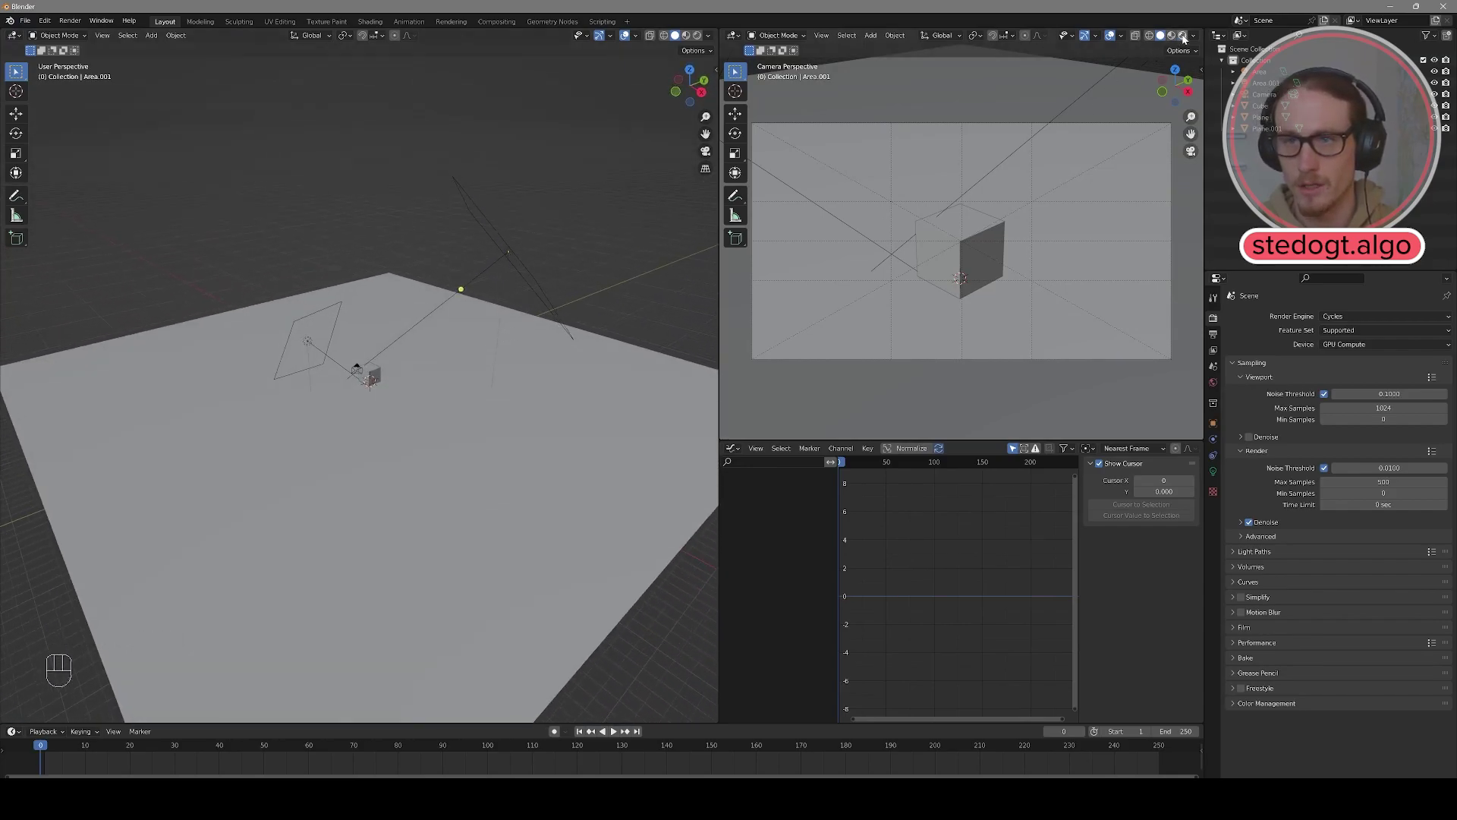
left_click(1182, 36)
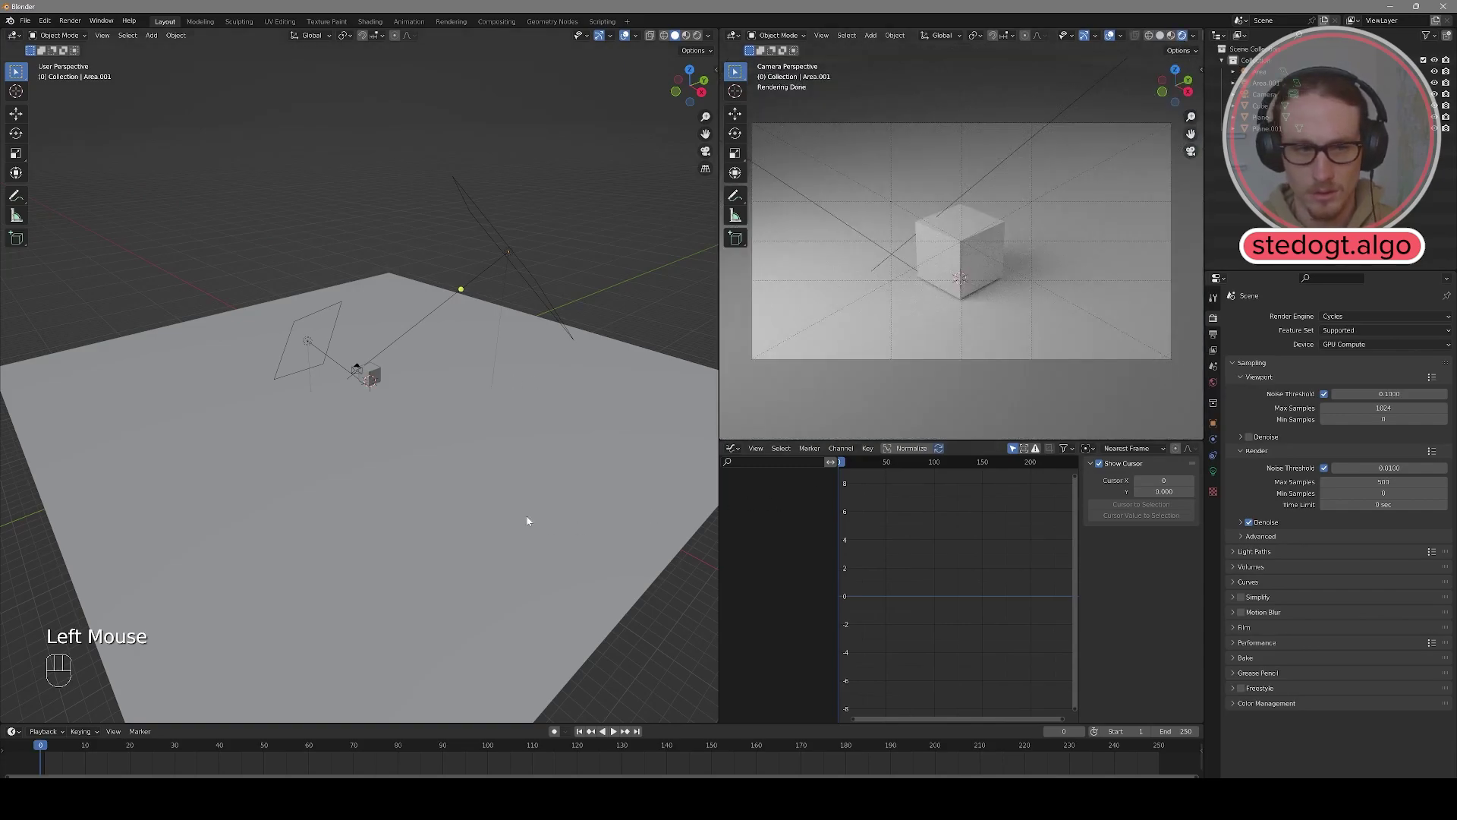
left_click(372, 369)
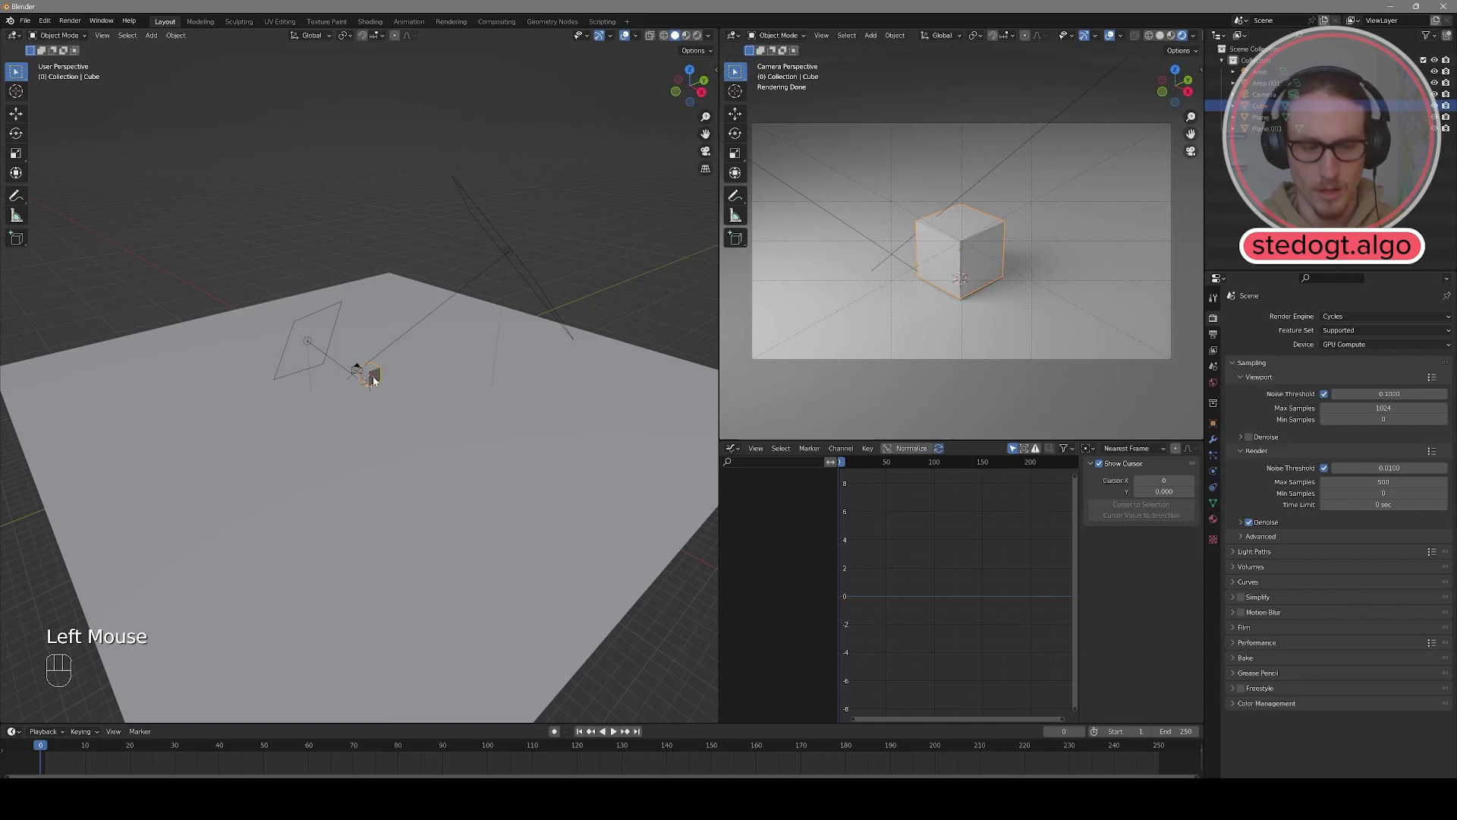
Step: Move the cube along Y to its start spot and keyframe its location at frame 0
key("g")
middle_click(393, 376)
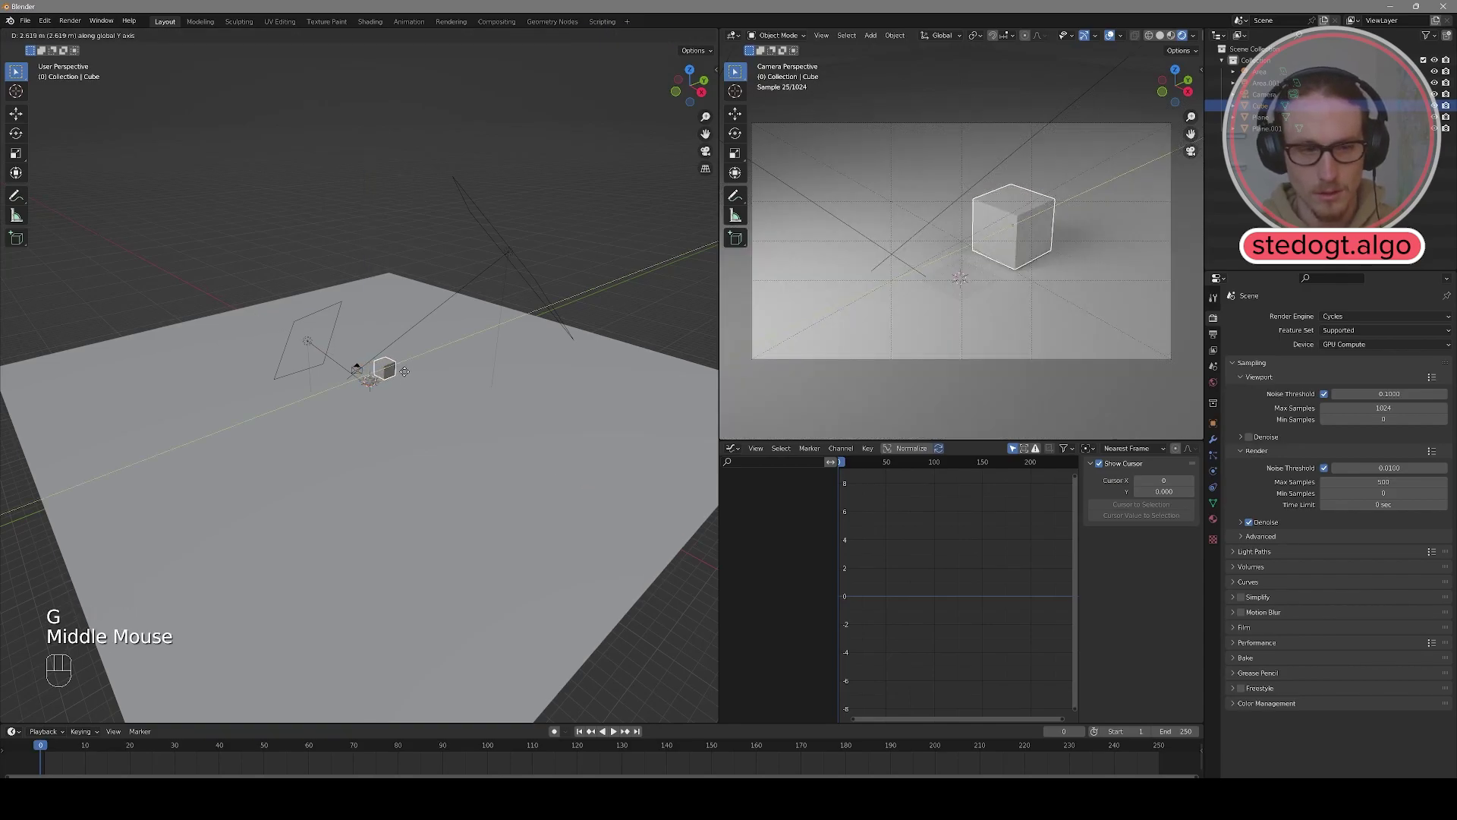
left_click(414, 377)
key("i")
left_click(416, 380)
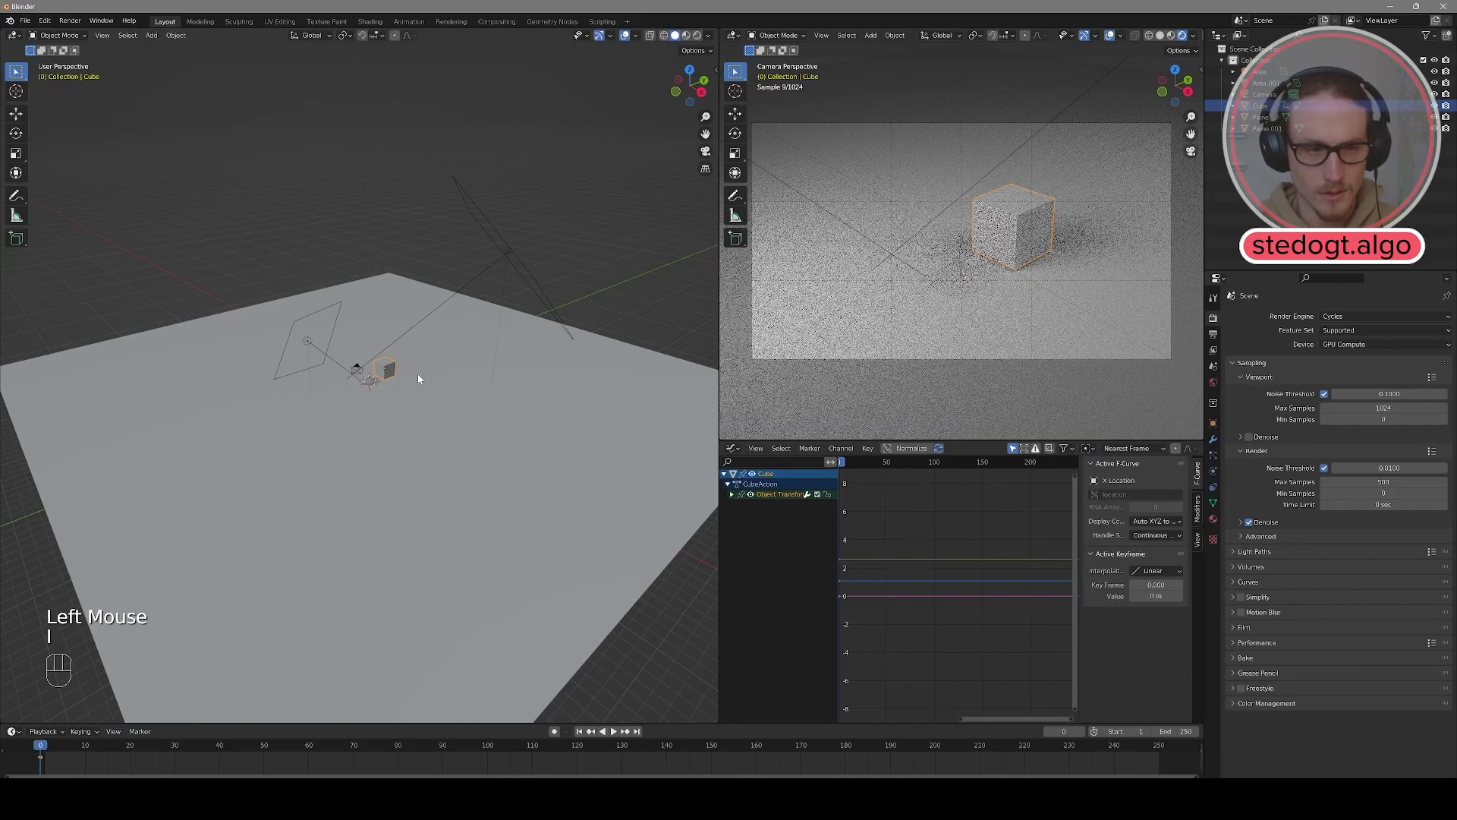
Step: At frame 72, move the cube along Y, keyframe its location, and preview the motion
left_click(362, 754)
key("g")
middle_click(356, 463)
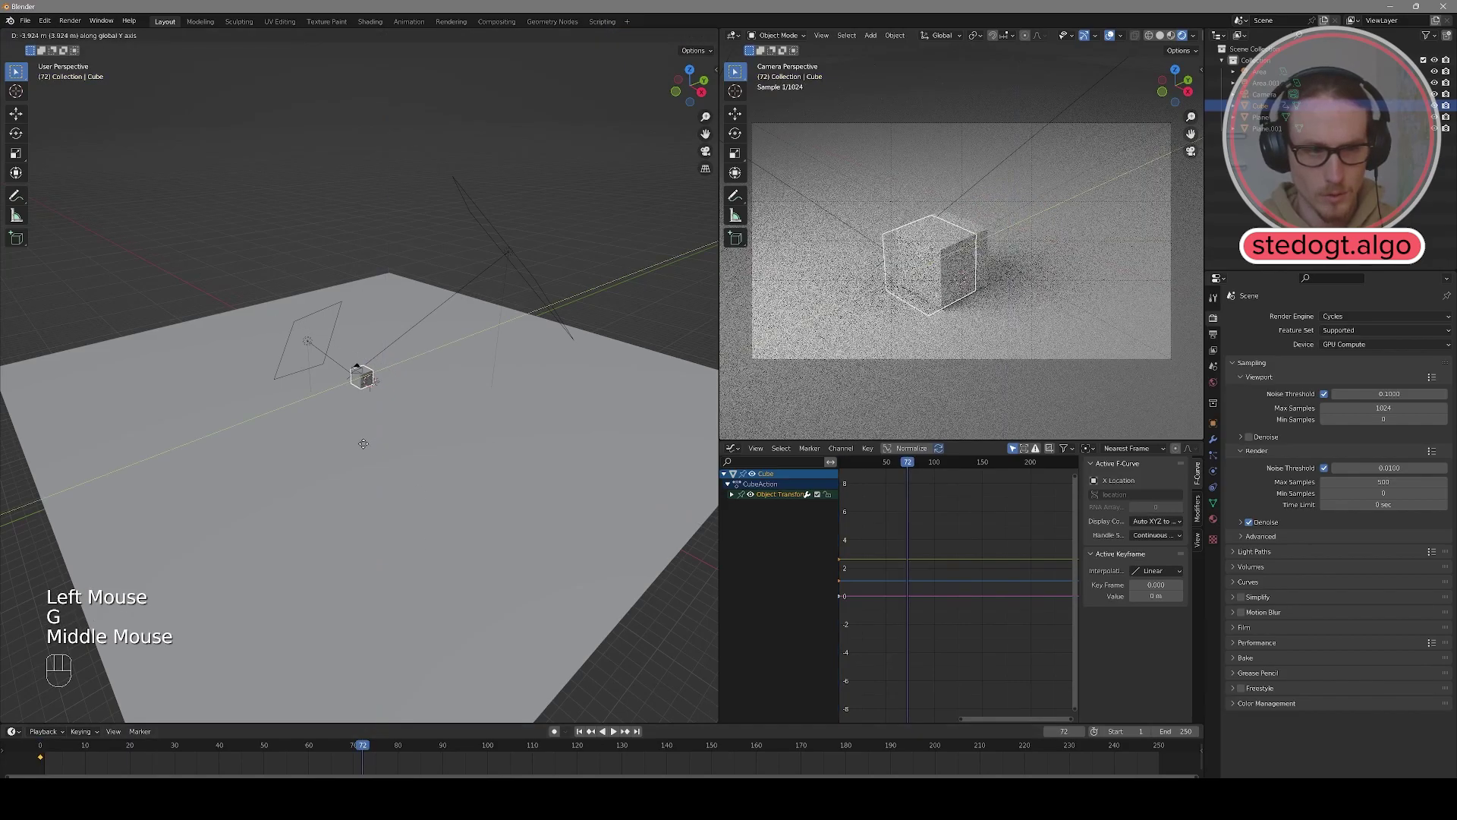
left_click(351, 453)
key("i")
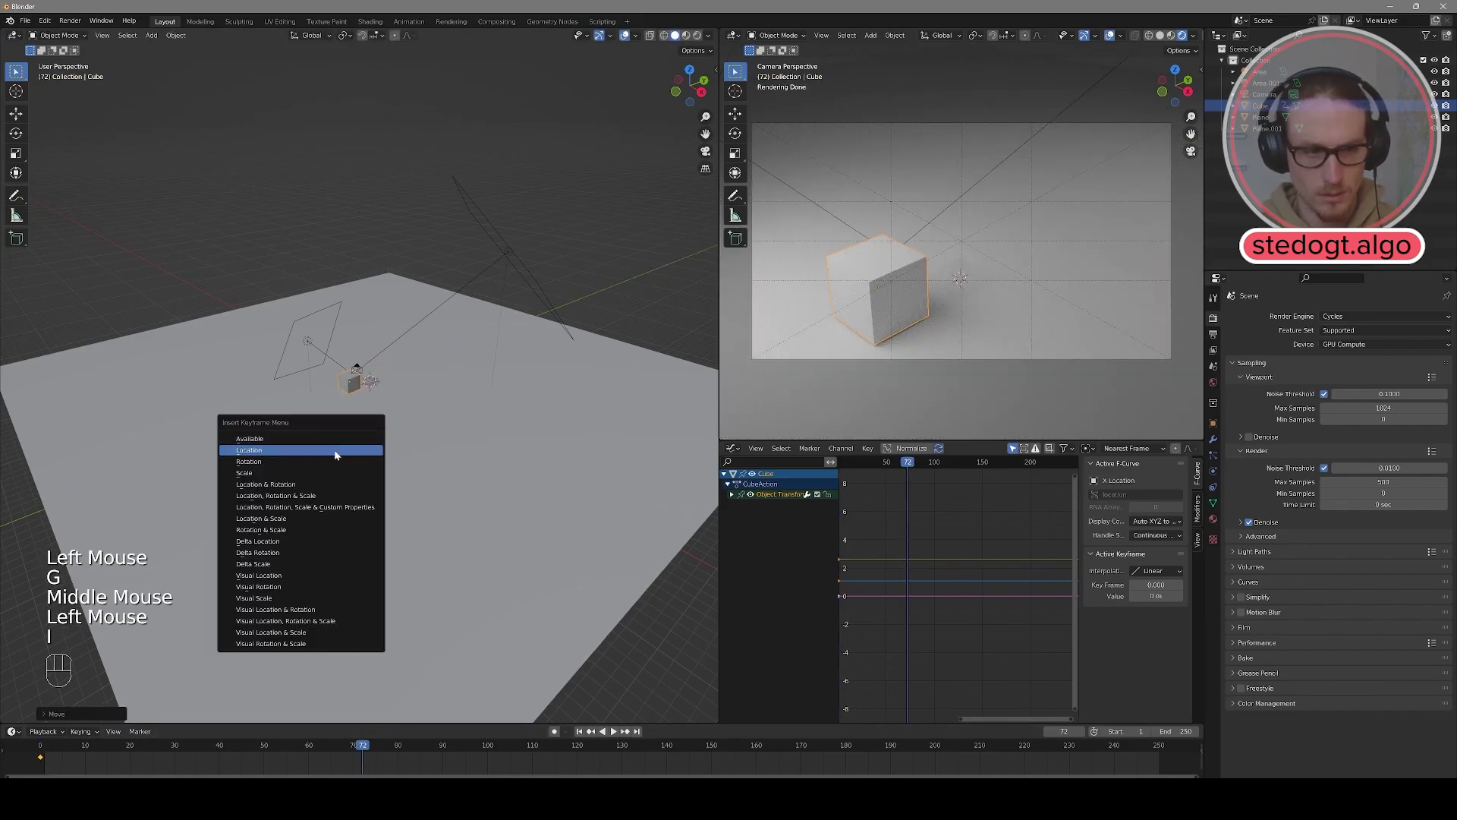
left_click(346, 449)
left_click_drag(362, 745, 163, 744)
left_click(37, 746)
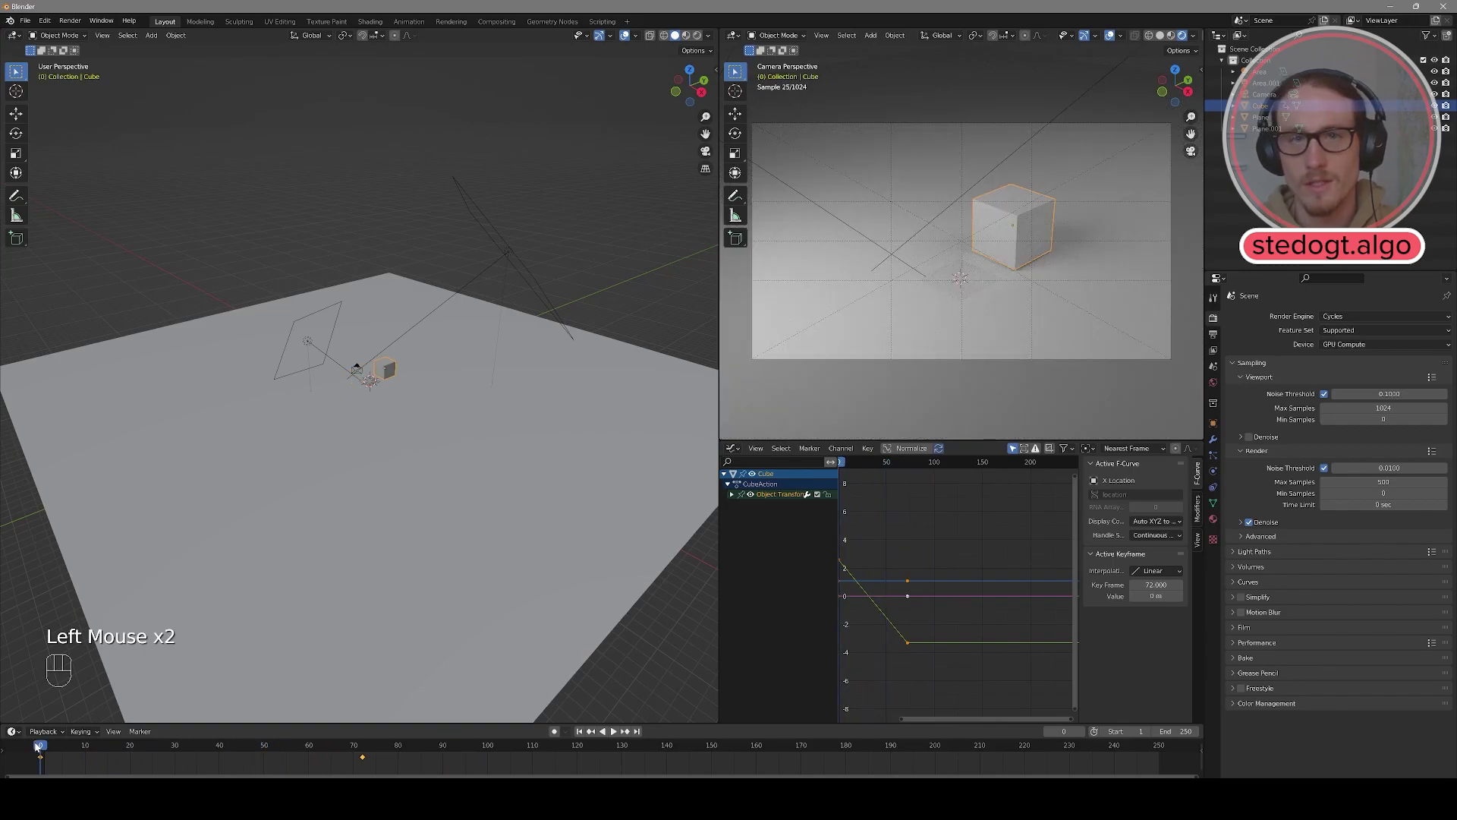